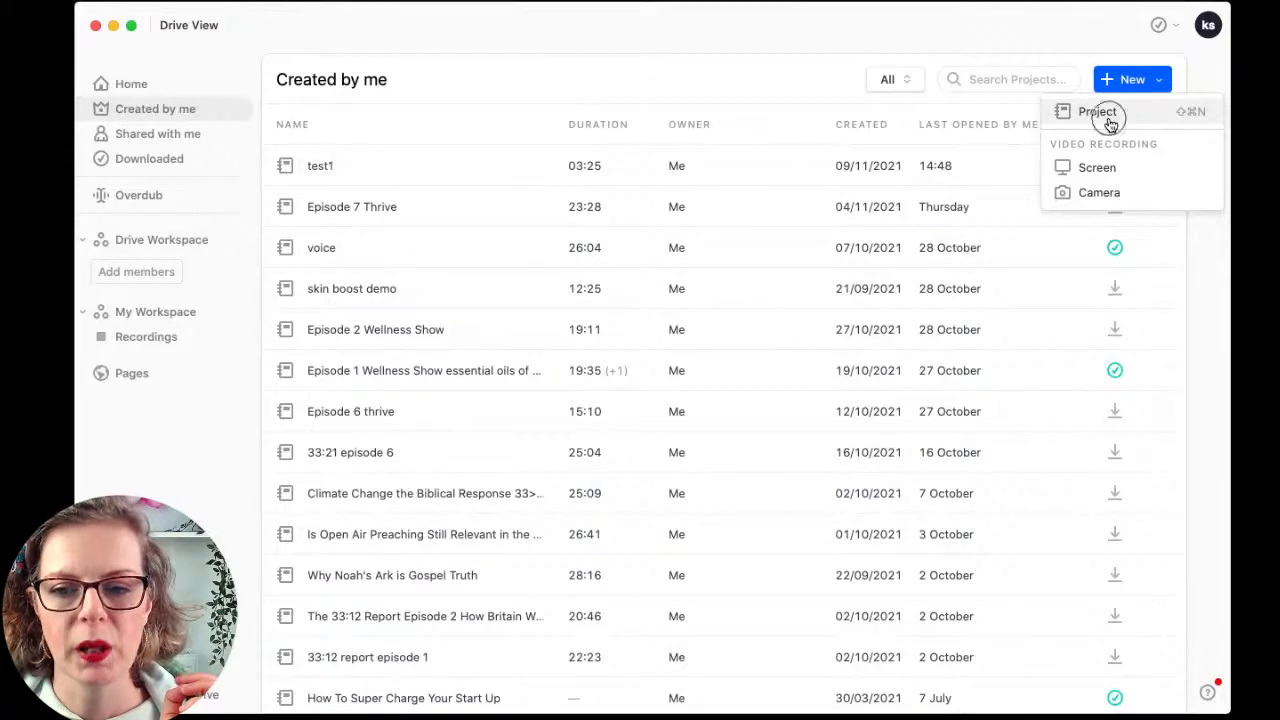
Step: Create a new blank Descript project named 'Test 2'
{"action": "left_click", "coordinate": [1108, 115]}
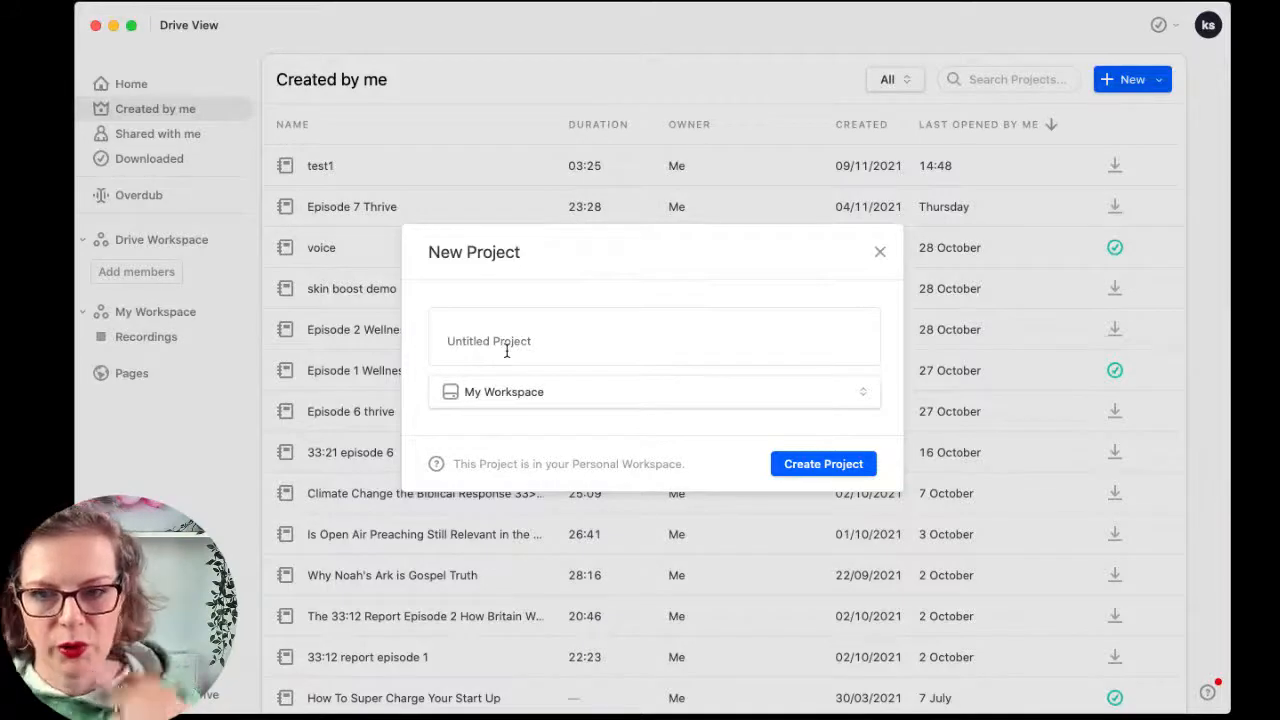
{"action": "type", "text": "Test 2"}
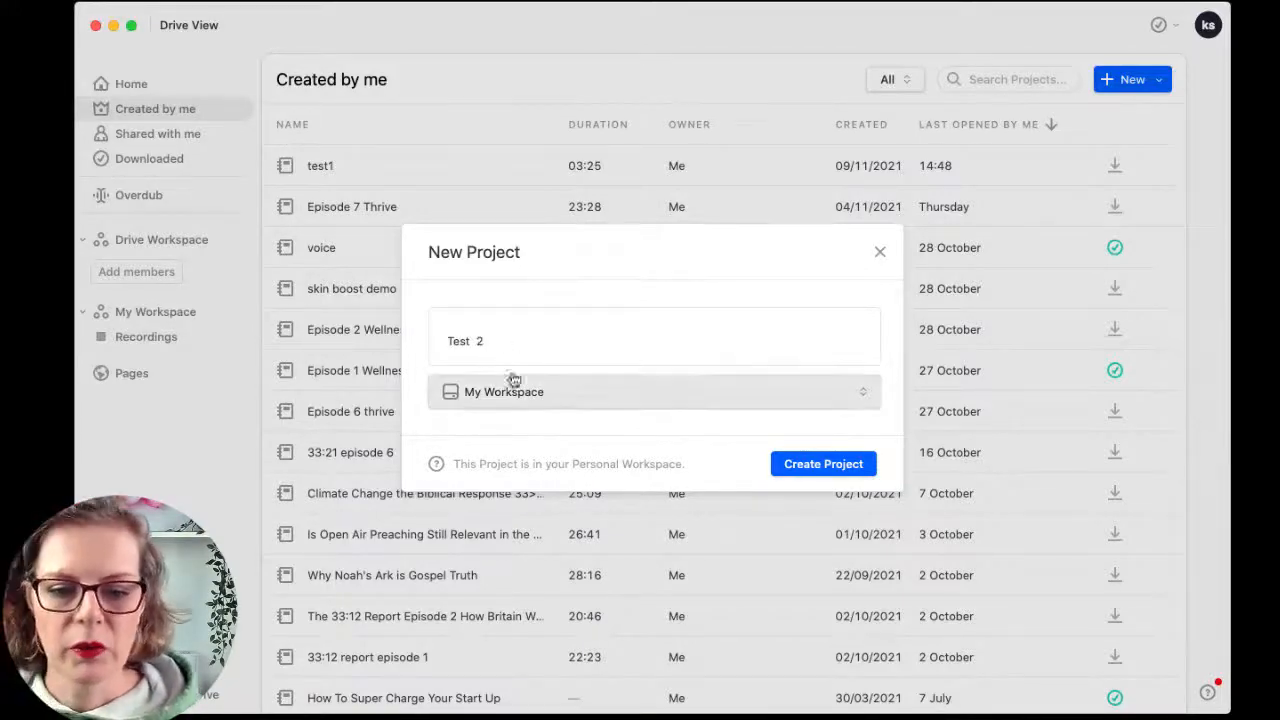
{"action": "left_click", "coordinate": [826, 466]}
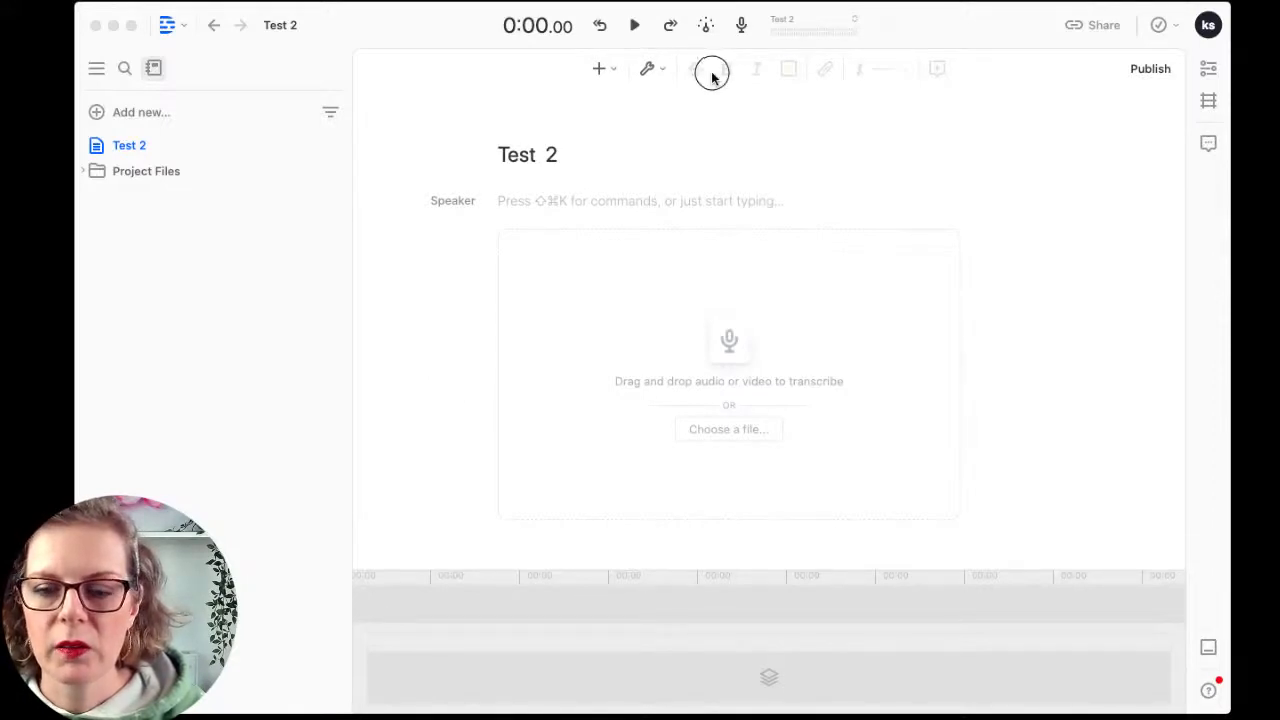
Step: Drag the 28-second .mov recording from Finder into Test 2 to transcribe it
{"action": "left_click", "coordinate": [1072, 174]}
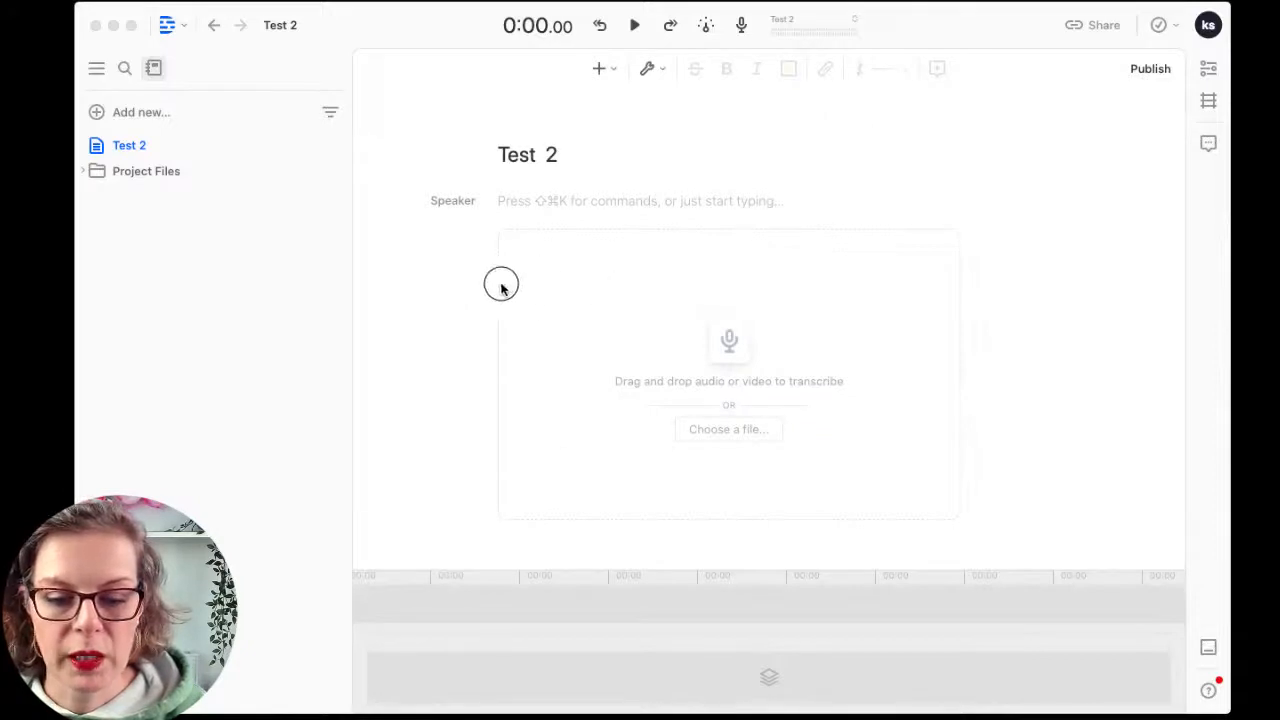
{"action": "left_click_drag", "start_coordinate": [5, 530], "coordinate": [737, 371]}
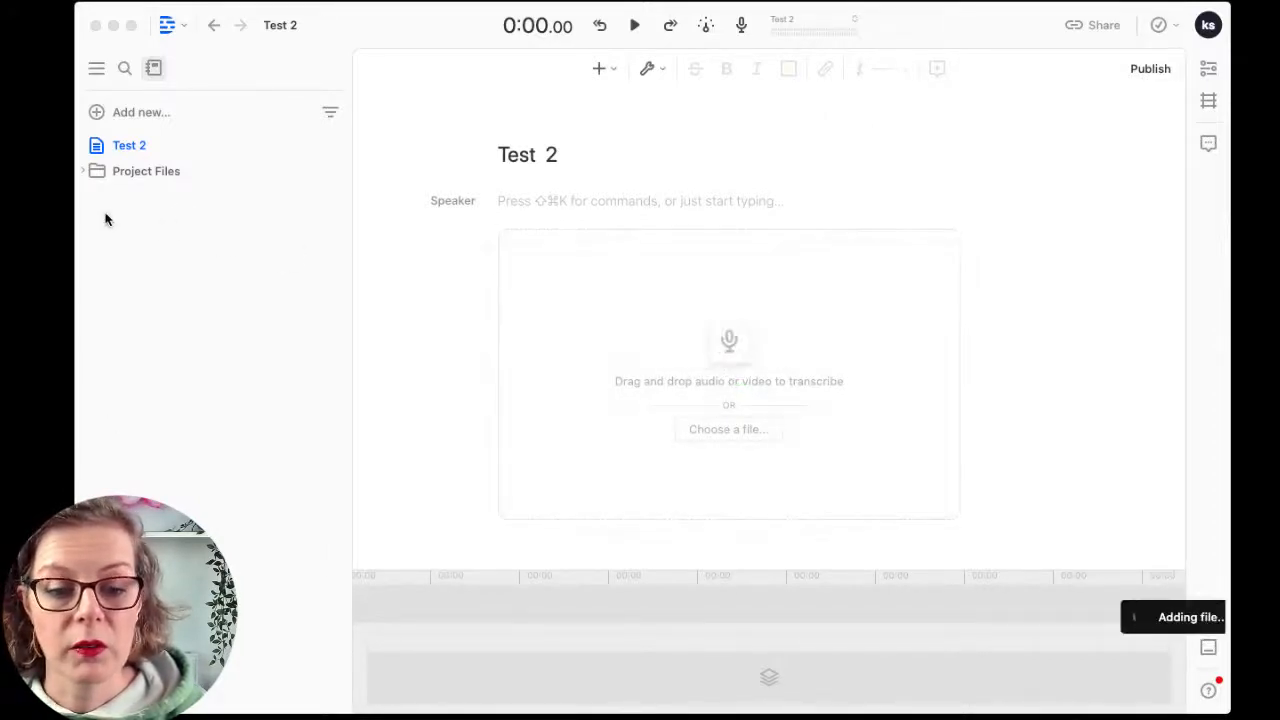
{"action": "left_click", "coordinate": [556, 231]}
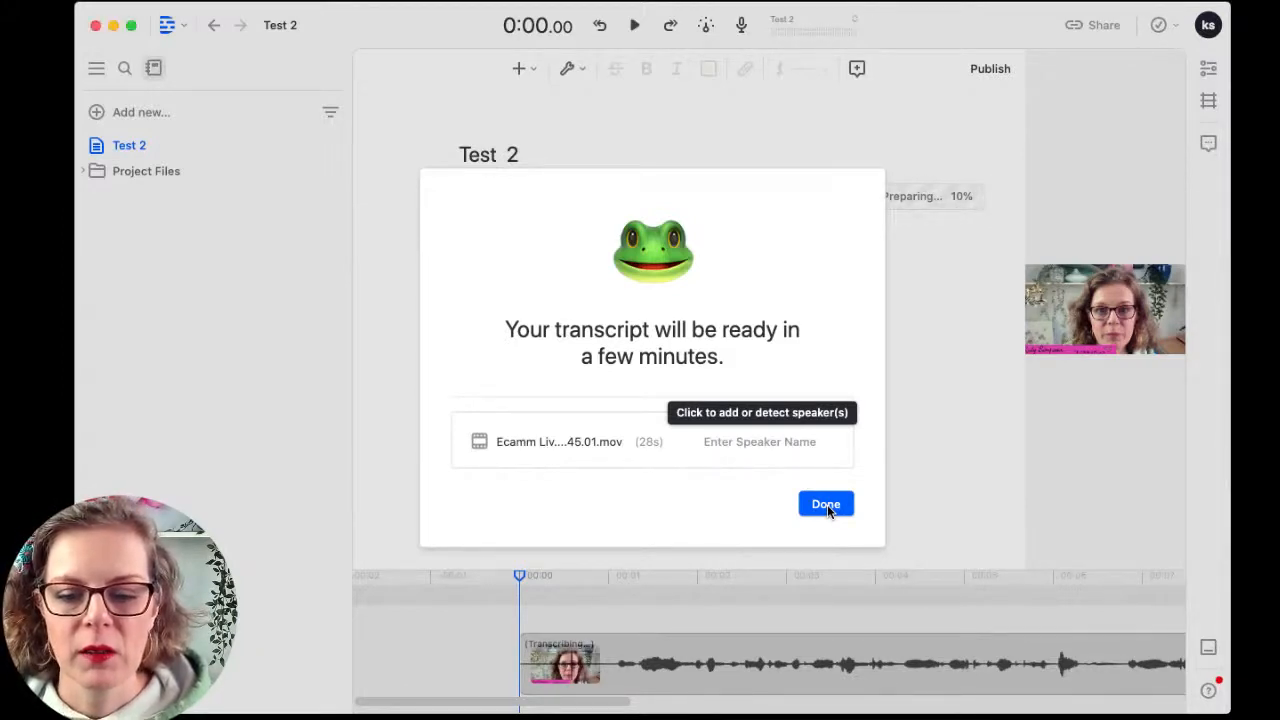
Step: Dismiss the transcription notice with Done to view the Test 2 document
{"action": "left_click", "coordinate": [827, 507]}
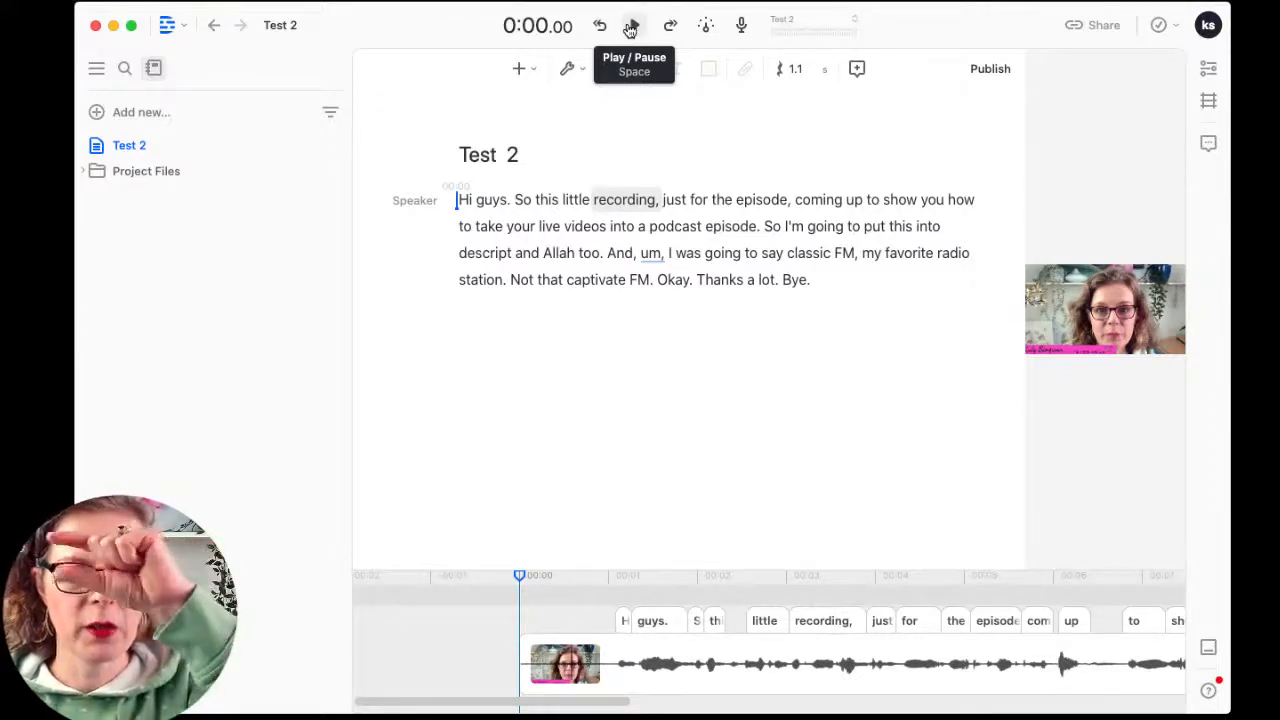
Step: Play the recording, then place the playhead just after 'um,' around 0:19
{"action": "left_click", "coordinate": [633, 28]}
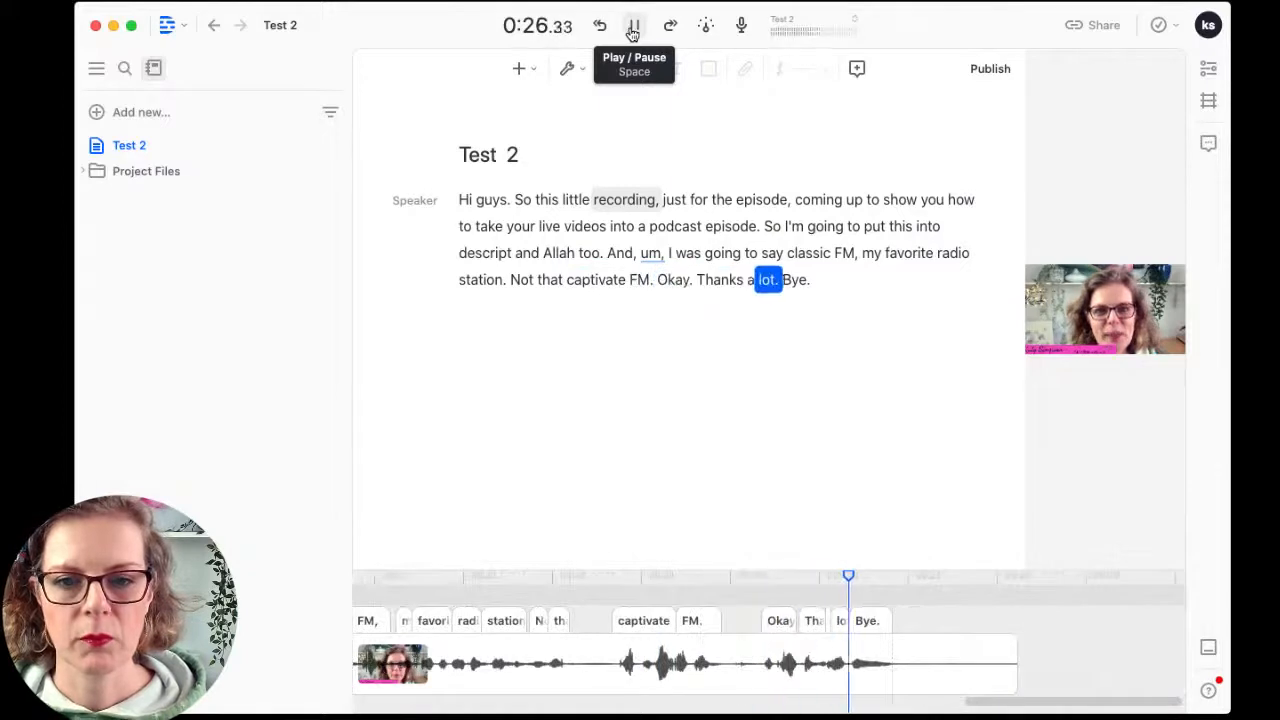
{"action": "left_click", "coordinate": [666, 253]}
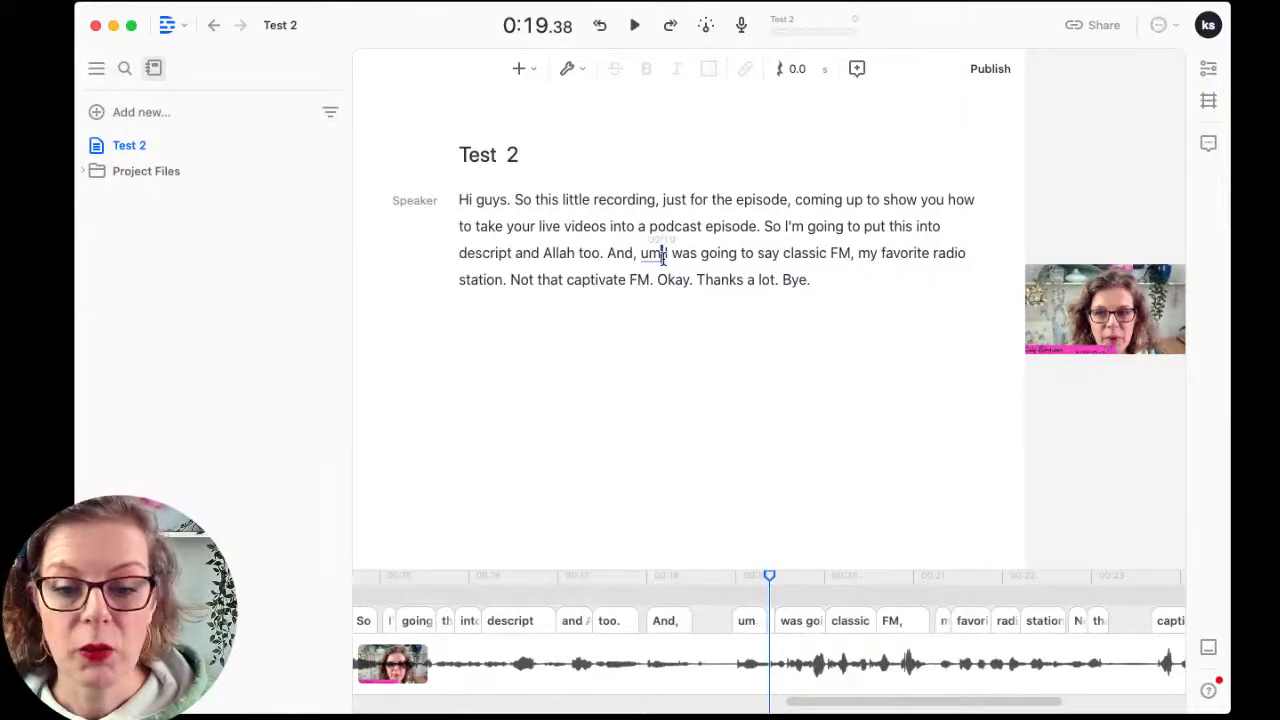
Step: Delete the filler word 'um,' and play back from 'descript' to check the edit
{"action": "double_click", "coordinate": [660, 254]}
{"action": "key", "text": "BackSpace"}
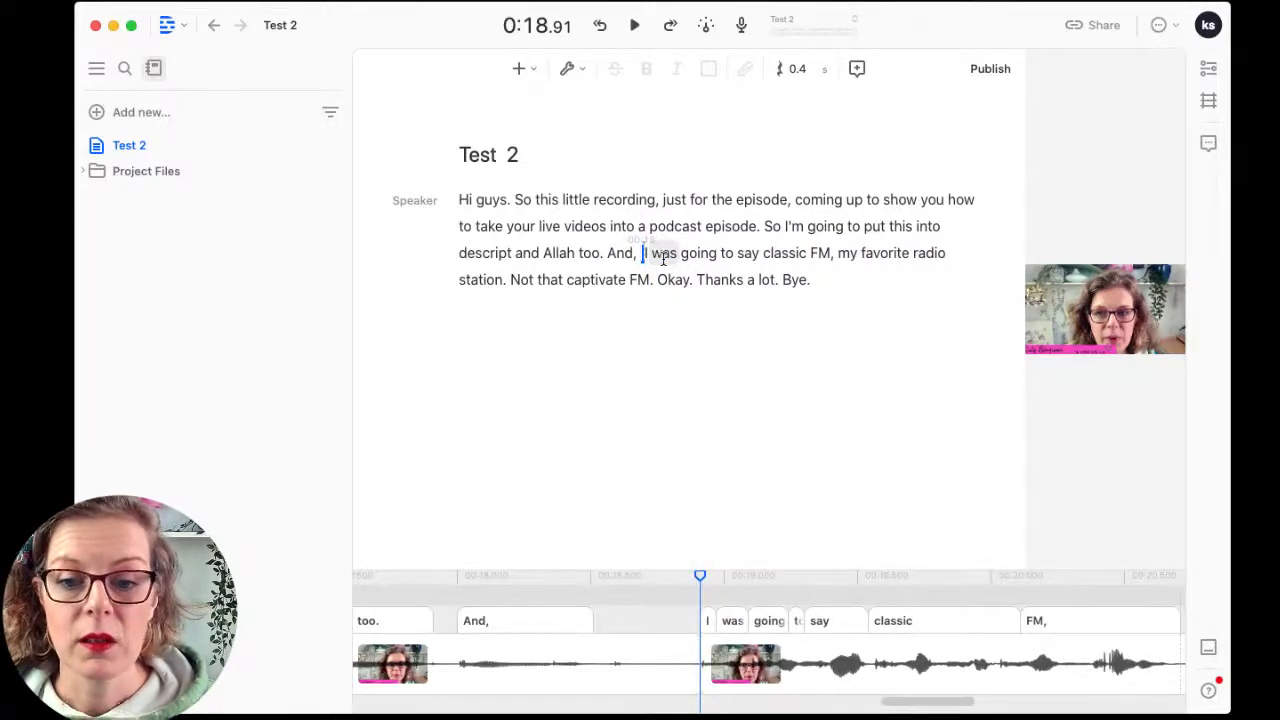
{"action": "left_click", "coordinate": [455, 254]}
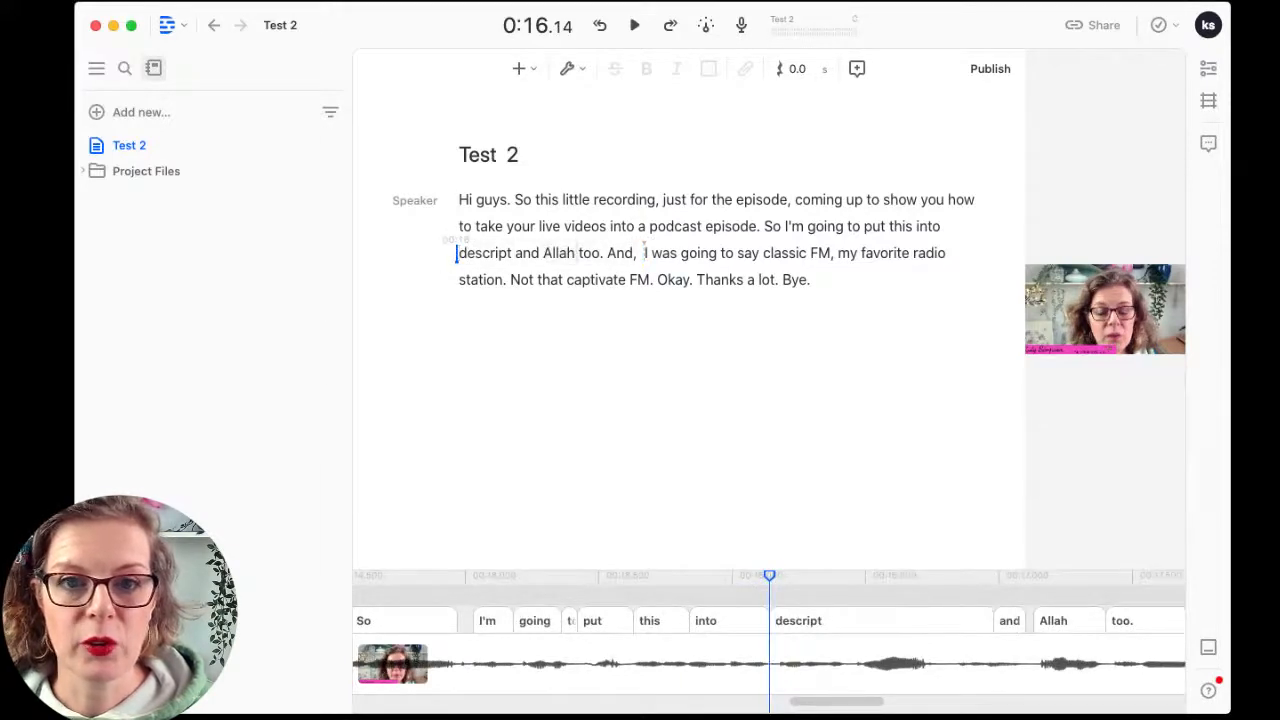
{"action": "left_click", "coordinate": [635, 27]}
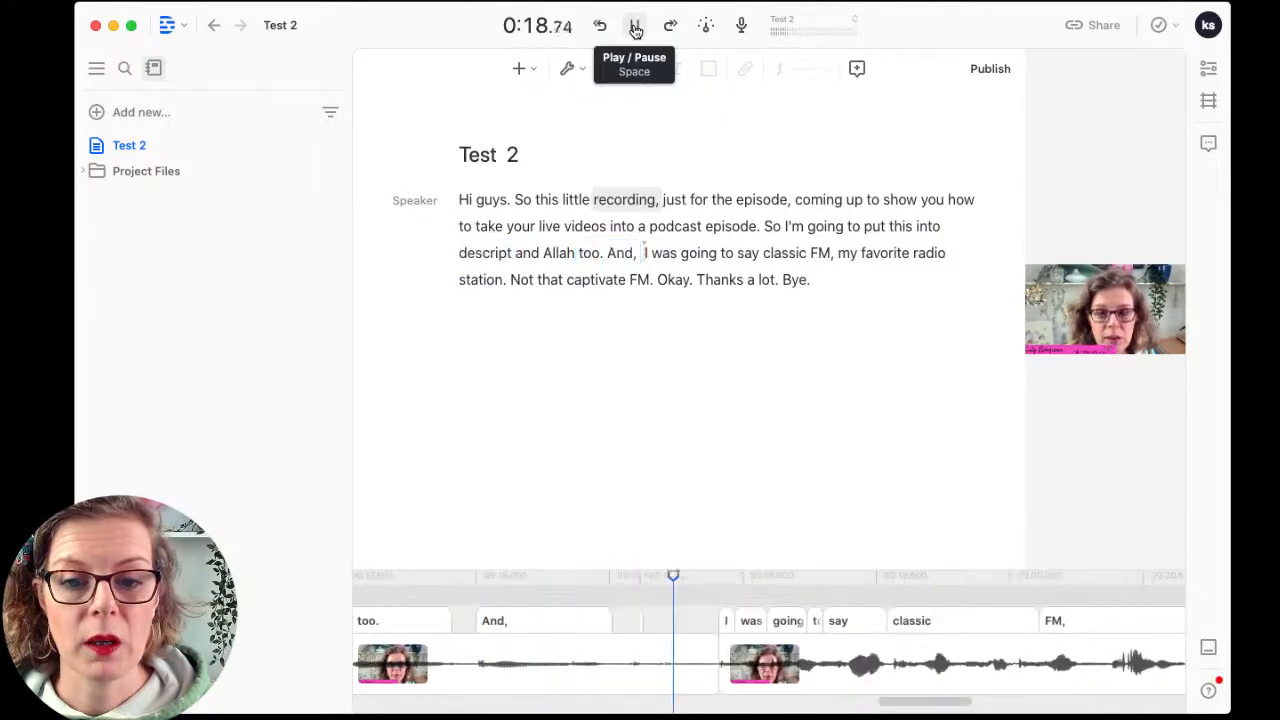
{"action": "left_click", "coordinate": [635, 27]}
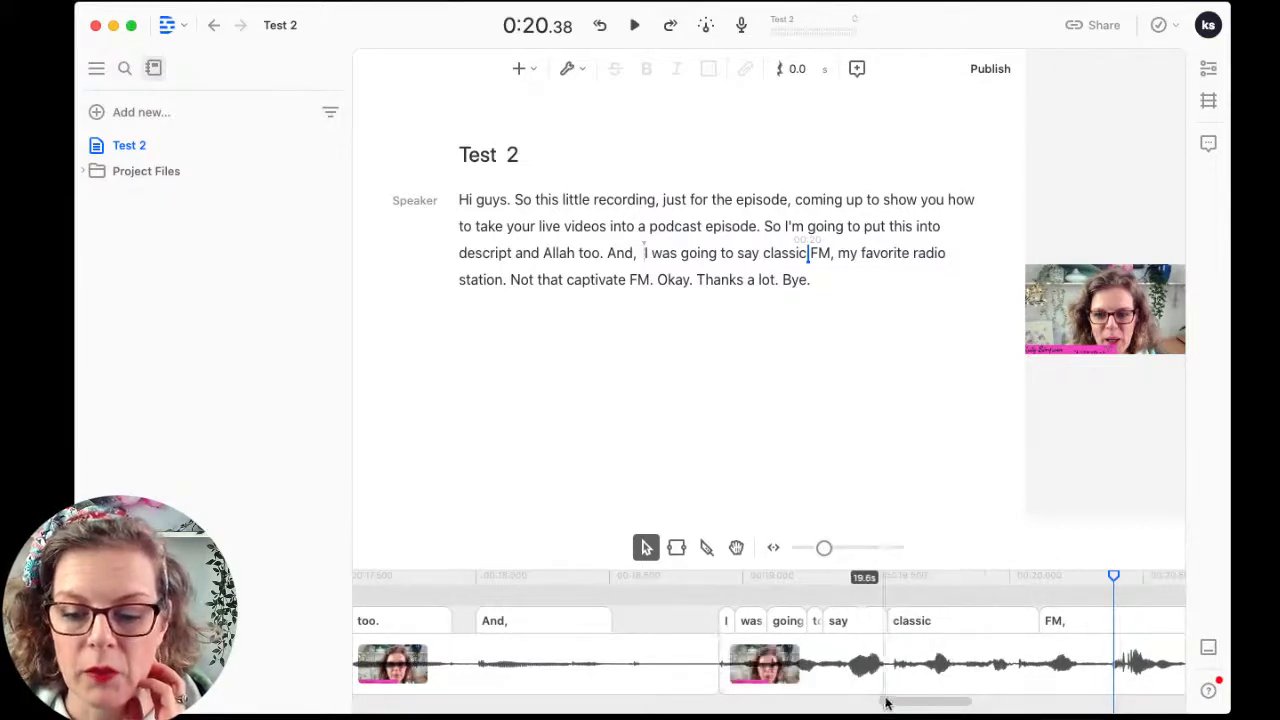
Step: Select the passage from 'I was going to' to 'Bye.' and switch the timeline to clip splitting
{"action": "left_click_drag", "start_coordinate": [891, 700], "coordinate": [922, 700]}
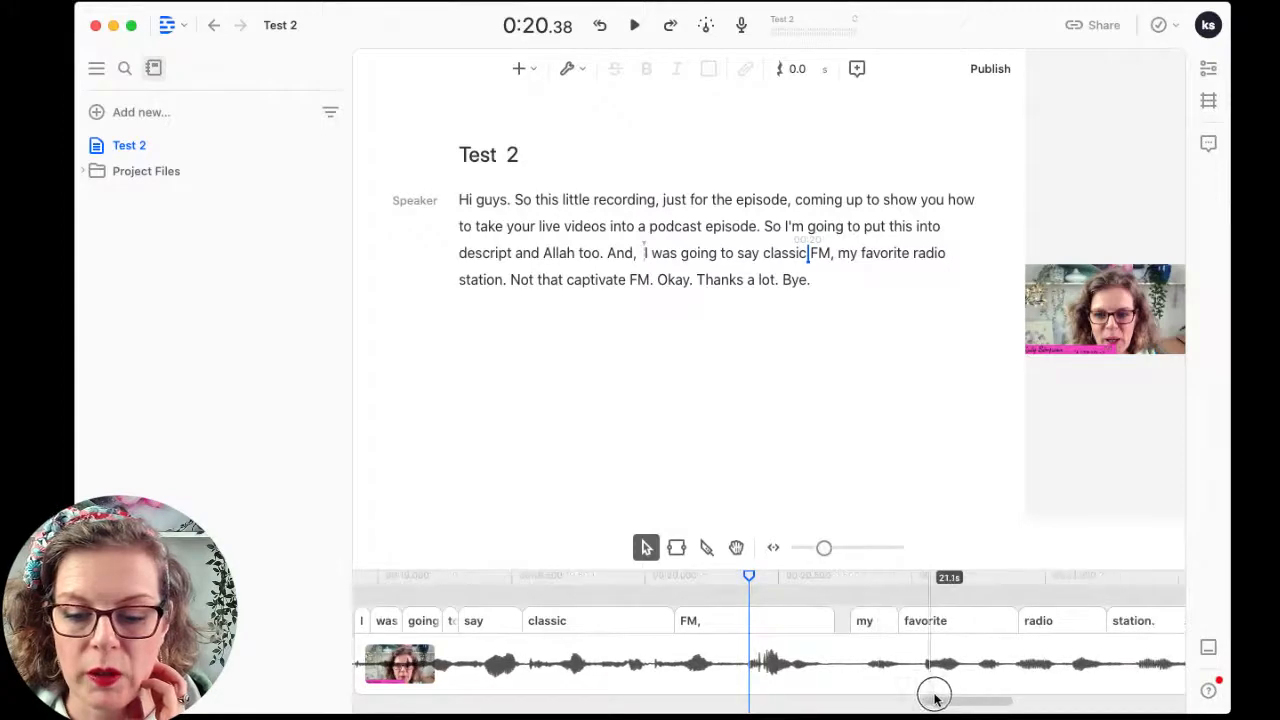
{"action": "scroll", "coordinate": [857, 680], "scroll_direction": "right", "scroll_amount": 2}
{"action": "left_click", "coordinate": [780, 649]}
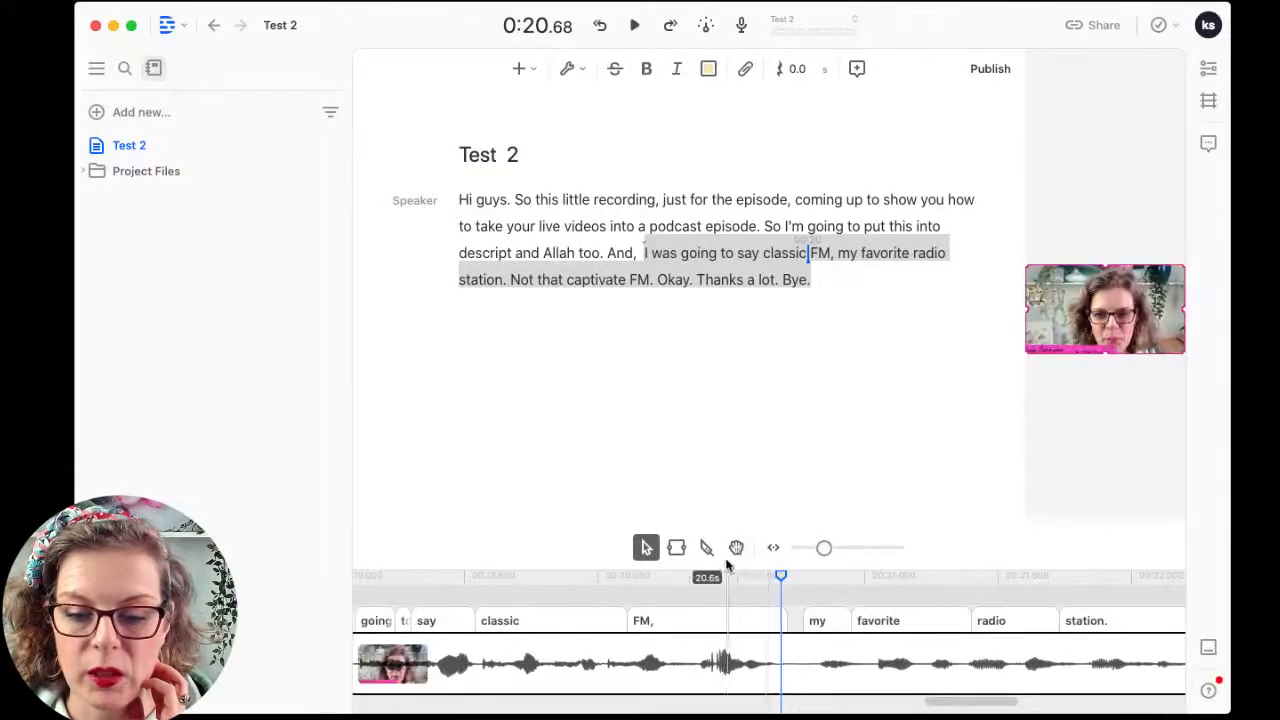
{"action": "left_click", "coordinate": [707, 550]}
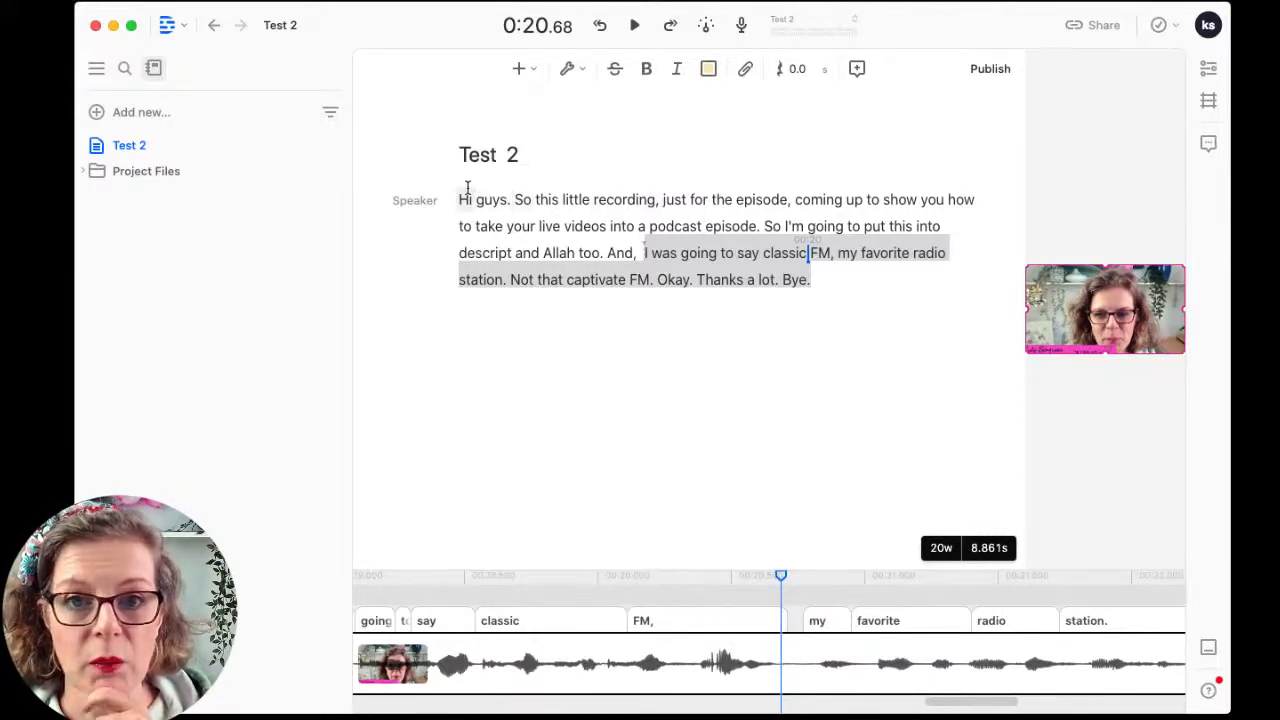
Step: Clear that selection and select 'So this little recording, just for the episode'
{"action": "left_click", "coordinate": [814, 282]}
{"action": "left_click", "coordinate": [812, 281]}
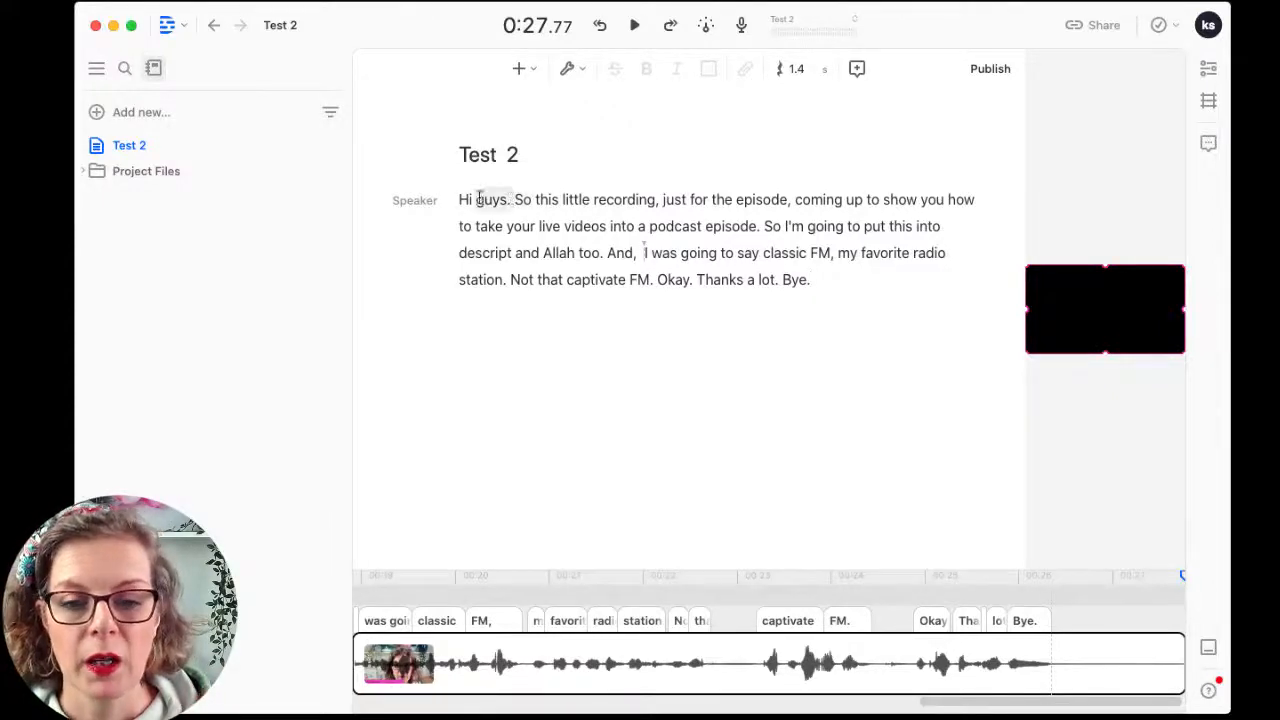
{"action": "left_click_drag", "start_coordinate": [500, 199], "coordinate": [771, 223]}
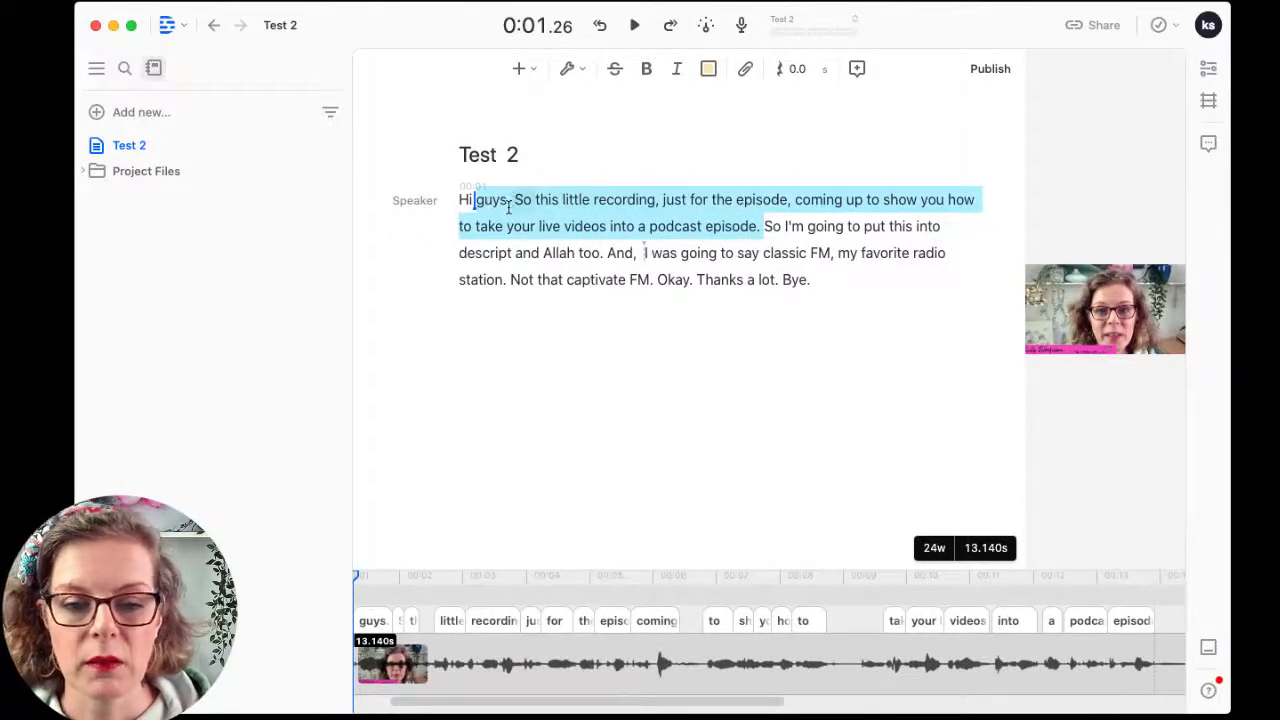
{"action": "left_click_drag", "start_coordinate": [514, 205], "coordinate": [784, 190]}
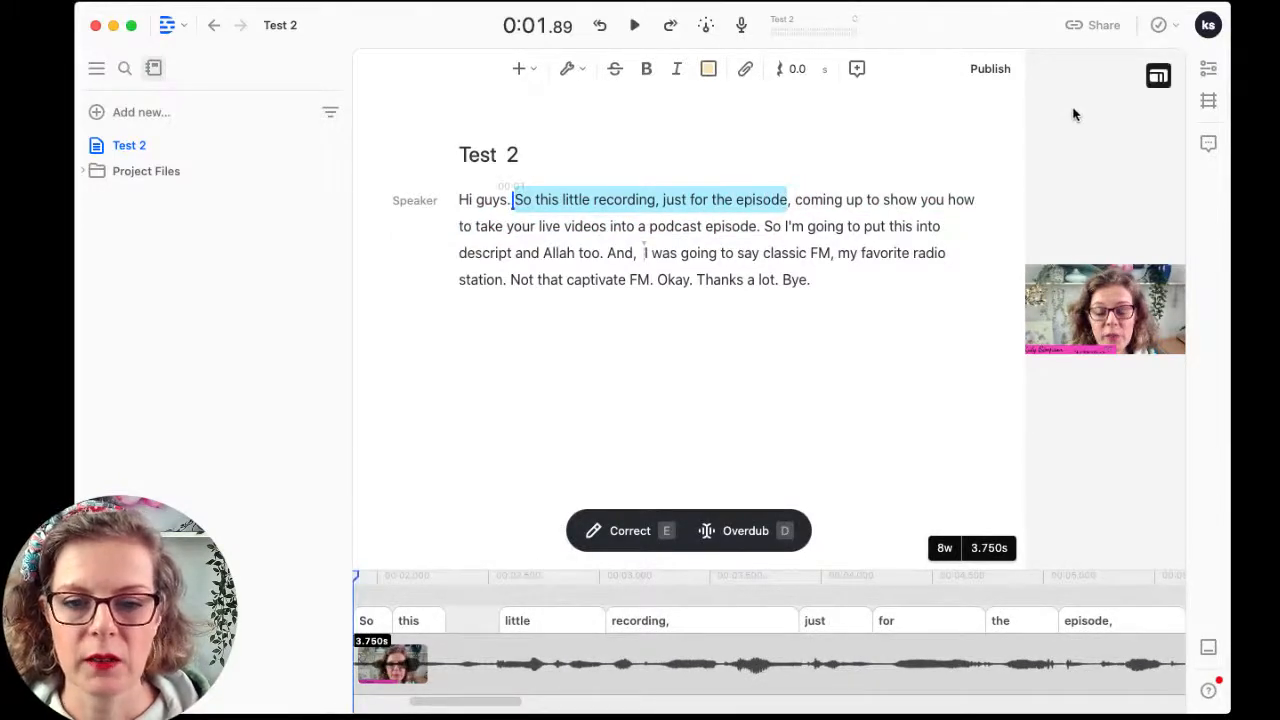
Step: Export the current selection as WAV audio, saving Test 2.wav to Downloads
{"action": "left_click", "coordinate": [1072, 33]}
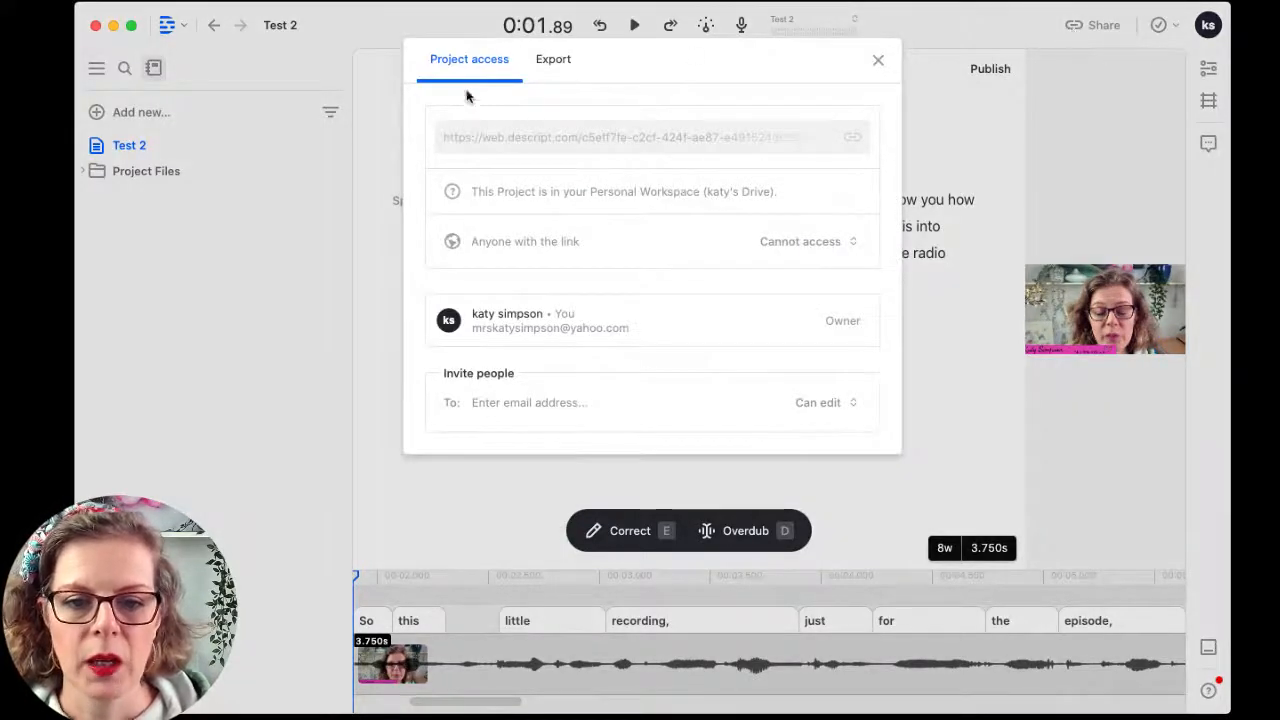
{"action": "left_click", "coordinate": [561, 68]}
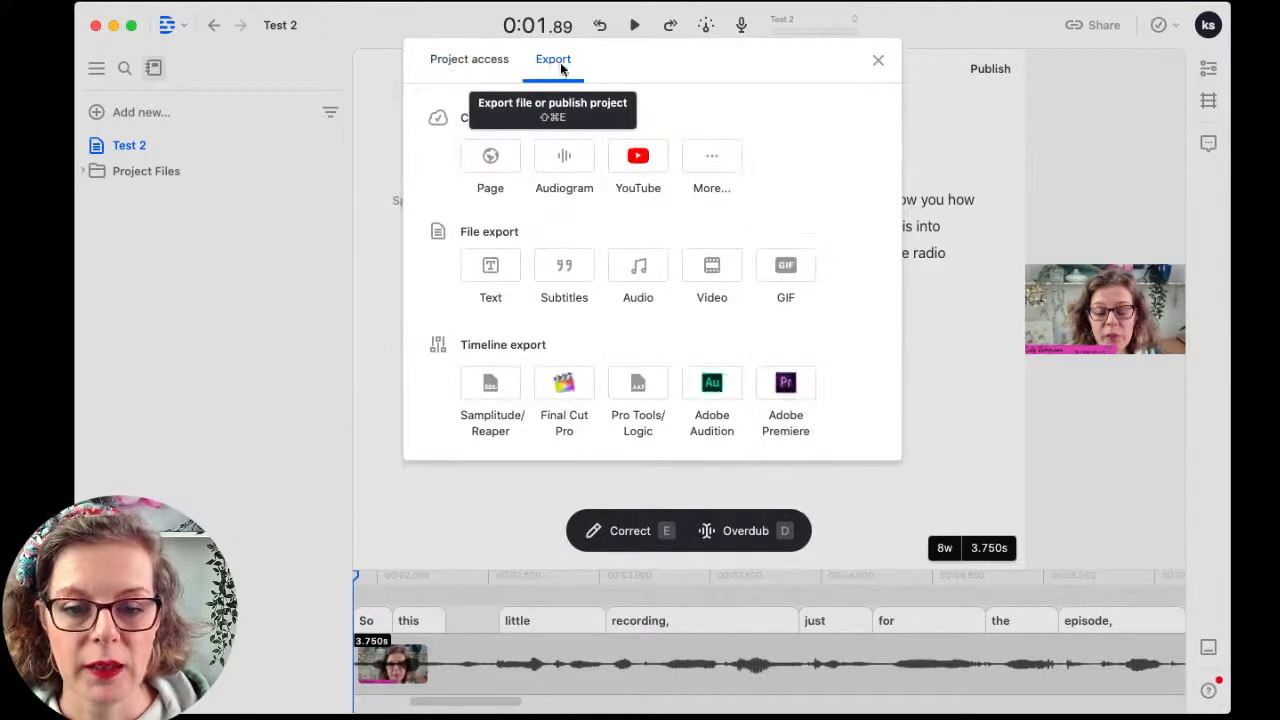
{"action": "left_click", "coordinate": [639, 273]}
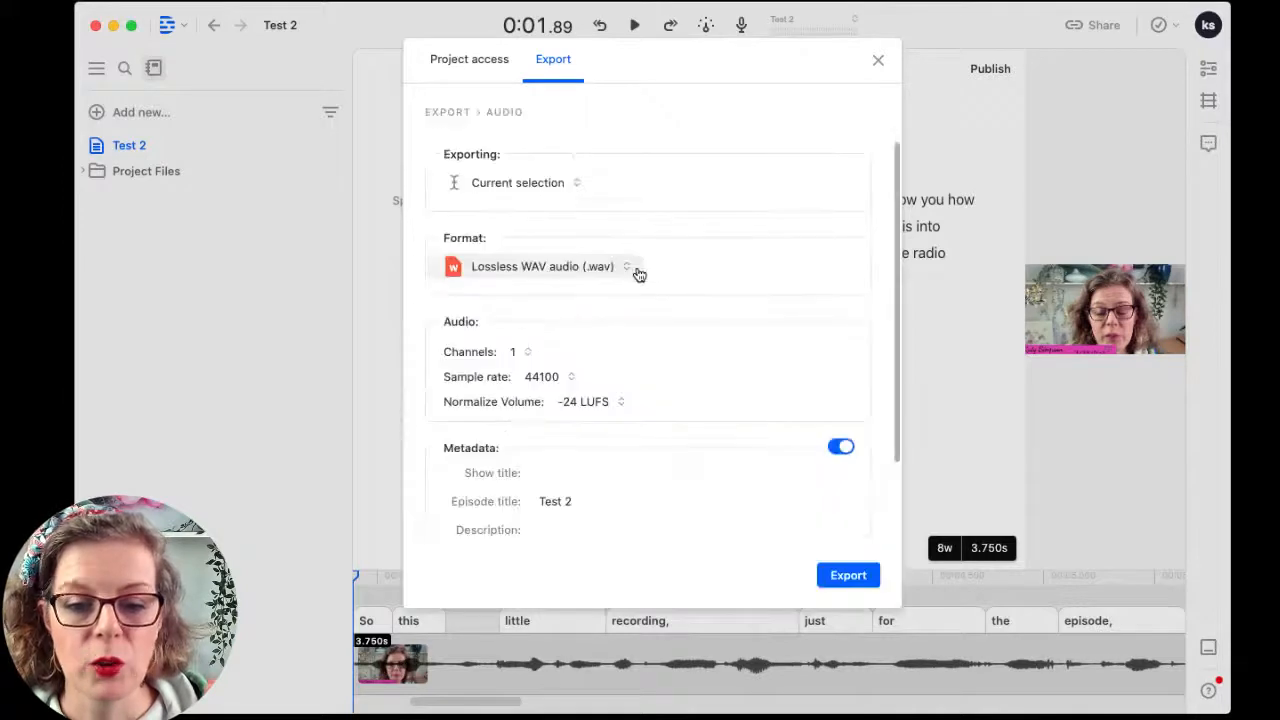
{"action": "scroll", "coordinate": [790, 316], "scroll_direction": "down", "scroll_amount": 2}
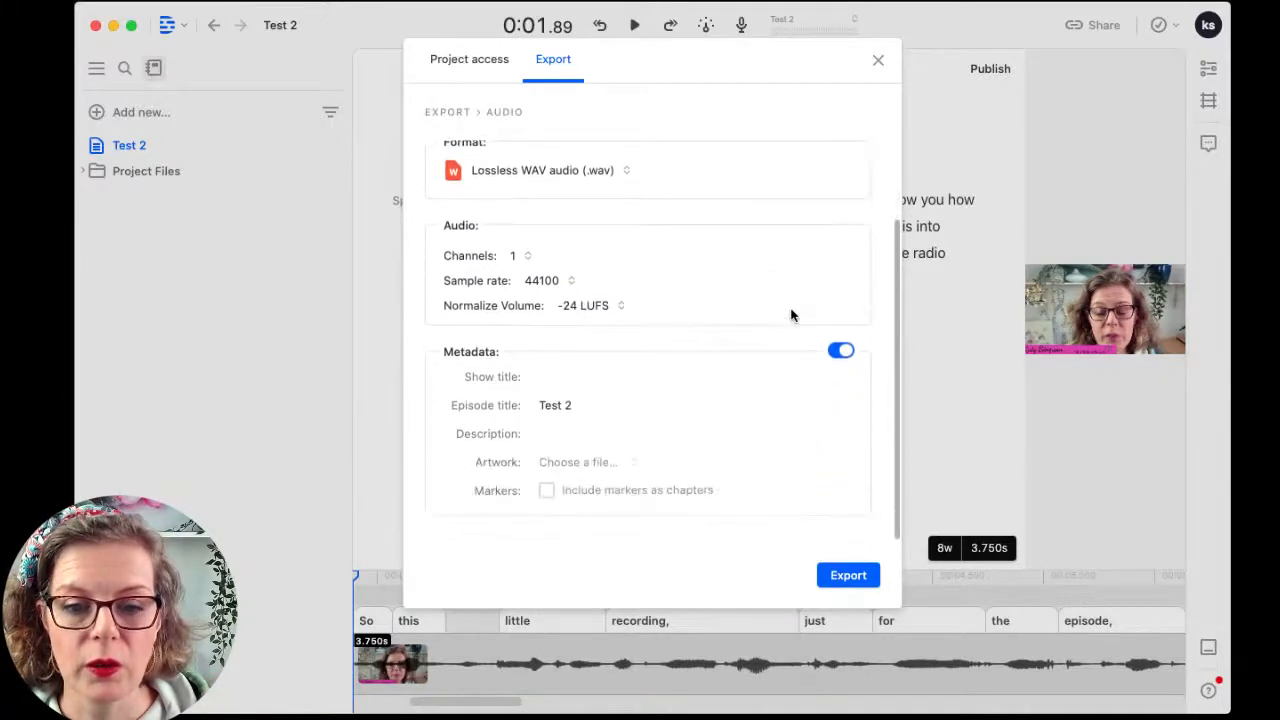
{"action": "scroll", "coordinate": [783, 313], "scroll_direction": "up", "scroll_amount": 2}
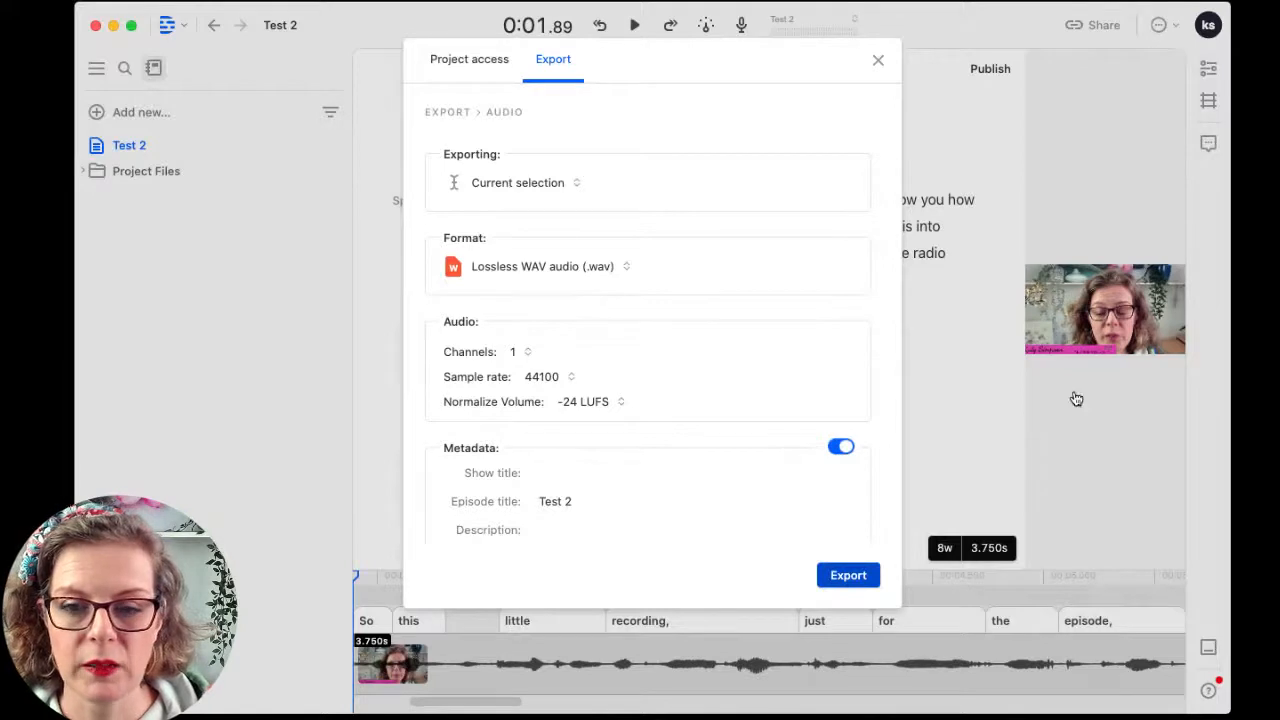
{"action": "left_click", "coordinate": [845, 580]}
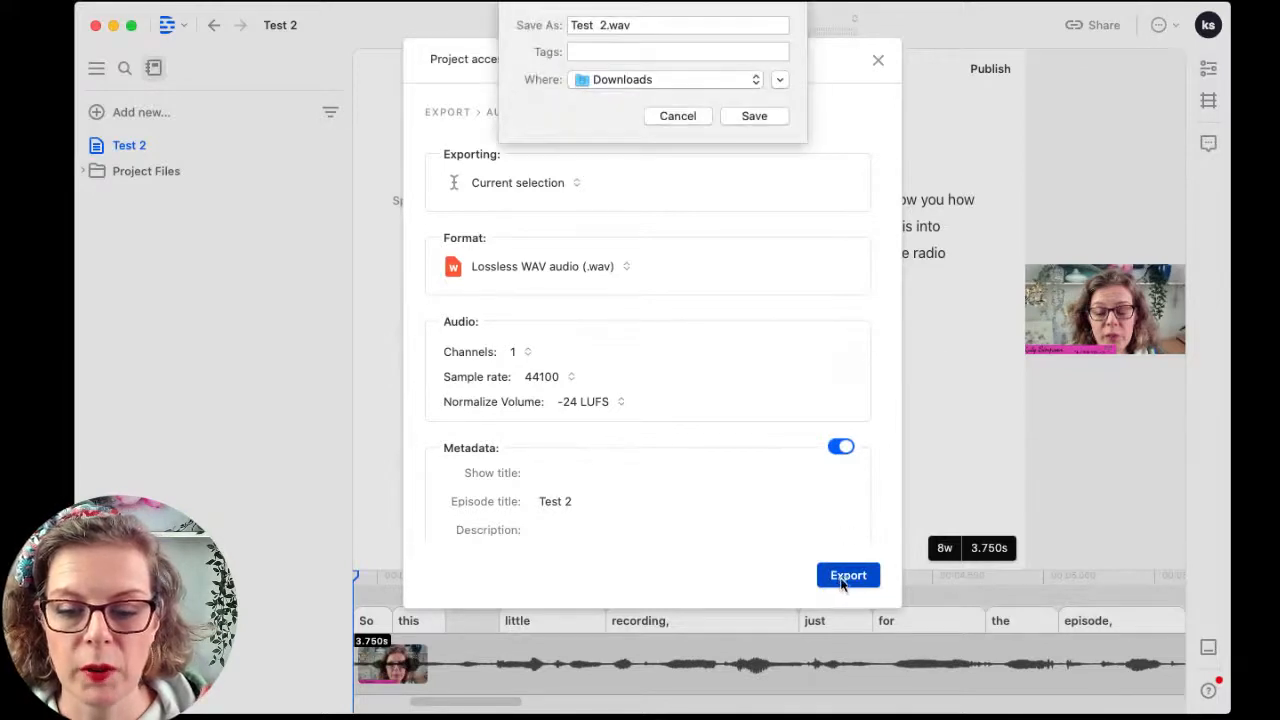
{"action": "left_click", "coordinate": [748, 119]}
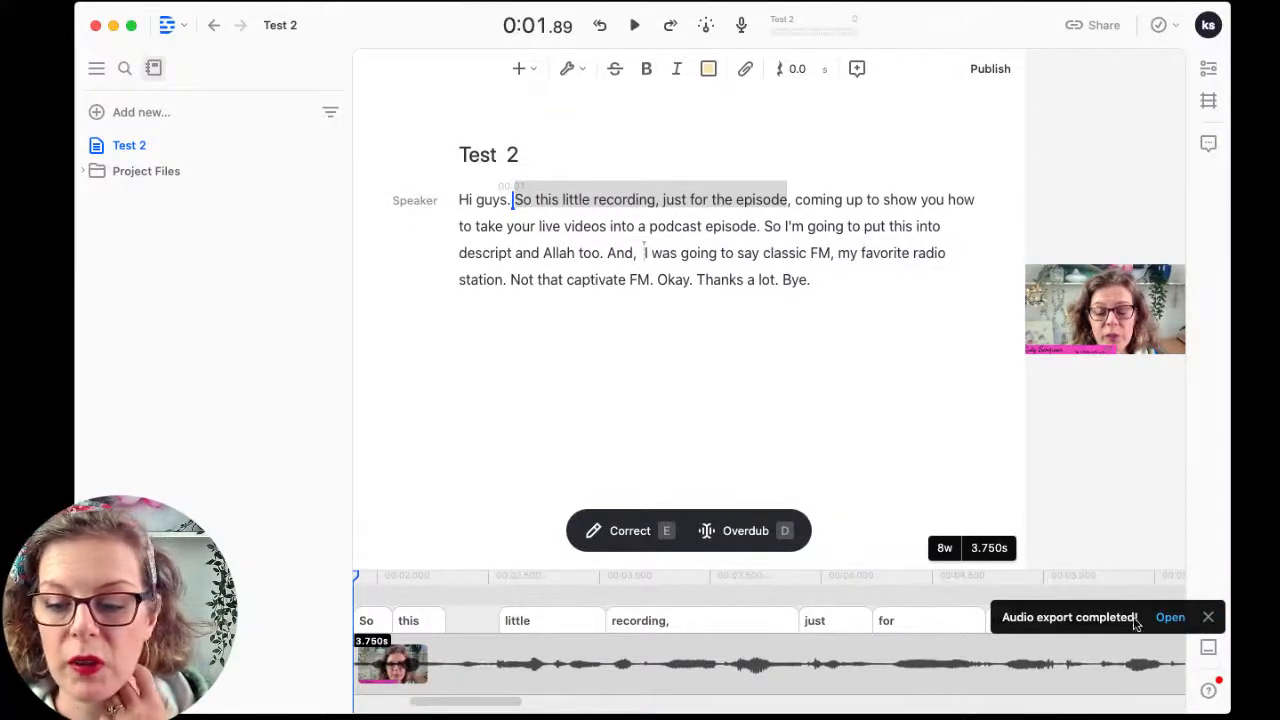
Step: Select 'coming up' through 'Bye.' and export it as a second WAV, Test 2b.wav, to Downloads
{"action": "left_click", "coordinate": [1208, 621]}
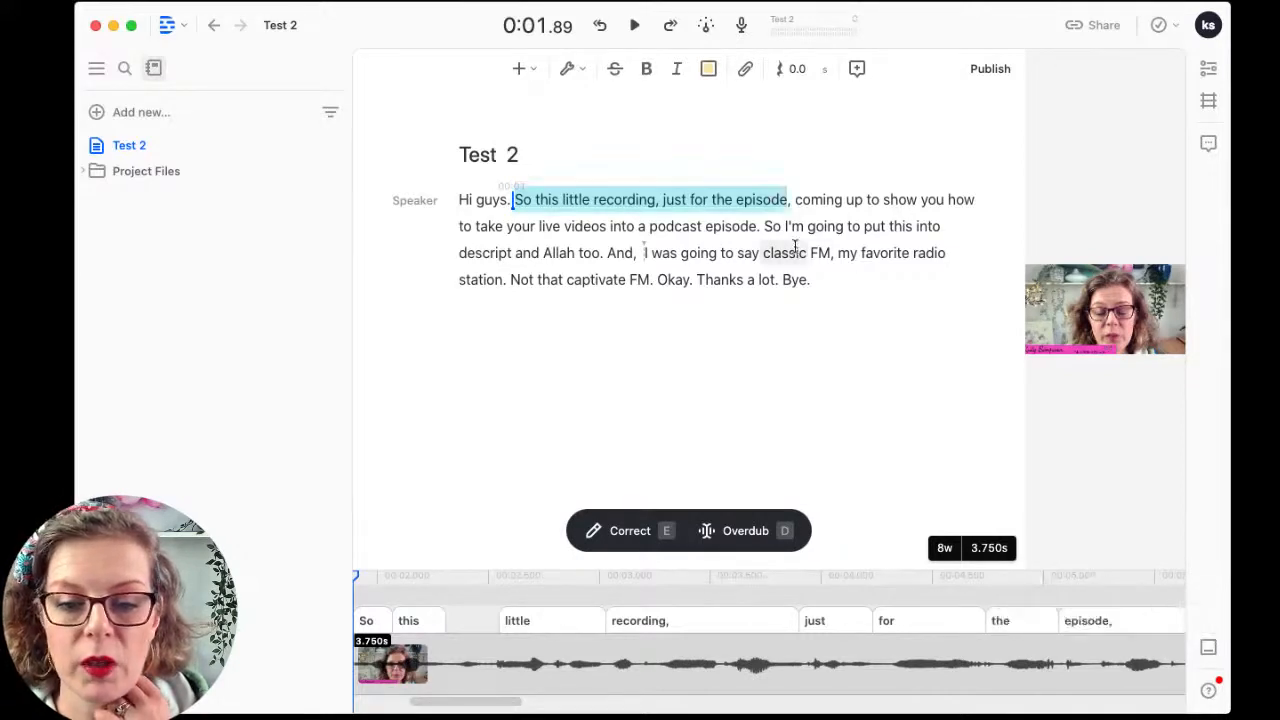
{"action": "left_click_drag", "start_coordinate": [794, 199], "coordinate": [900, 300]}
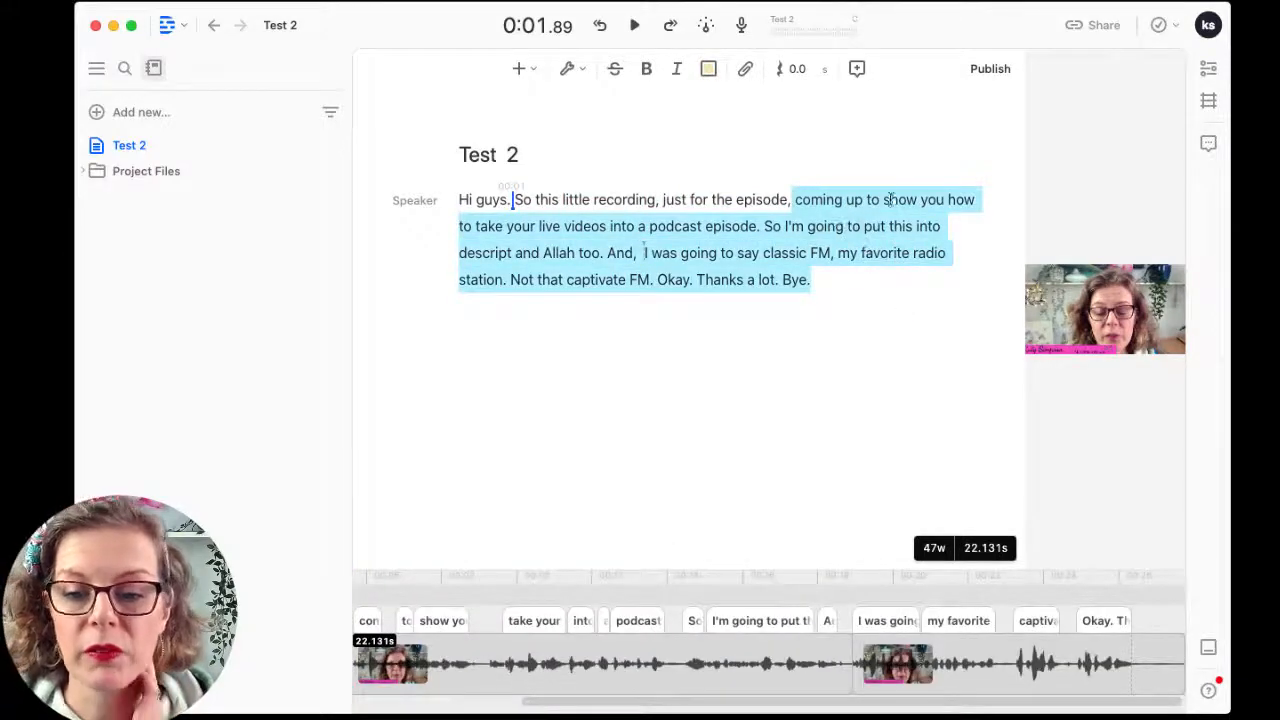
{"action": "left_click", "coordinate": [1095, 35]}
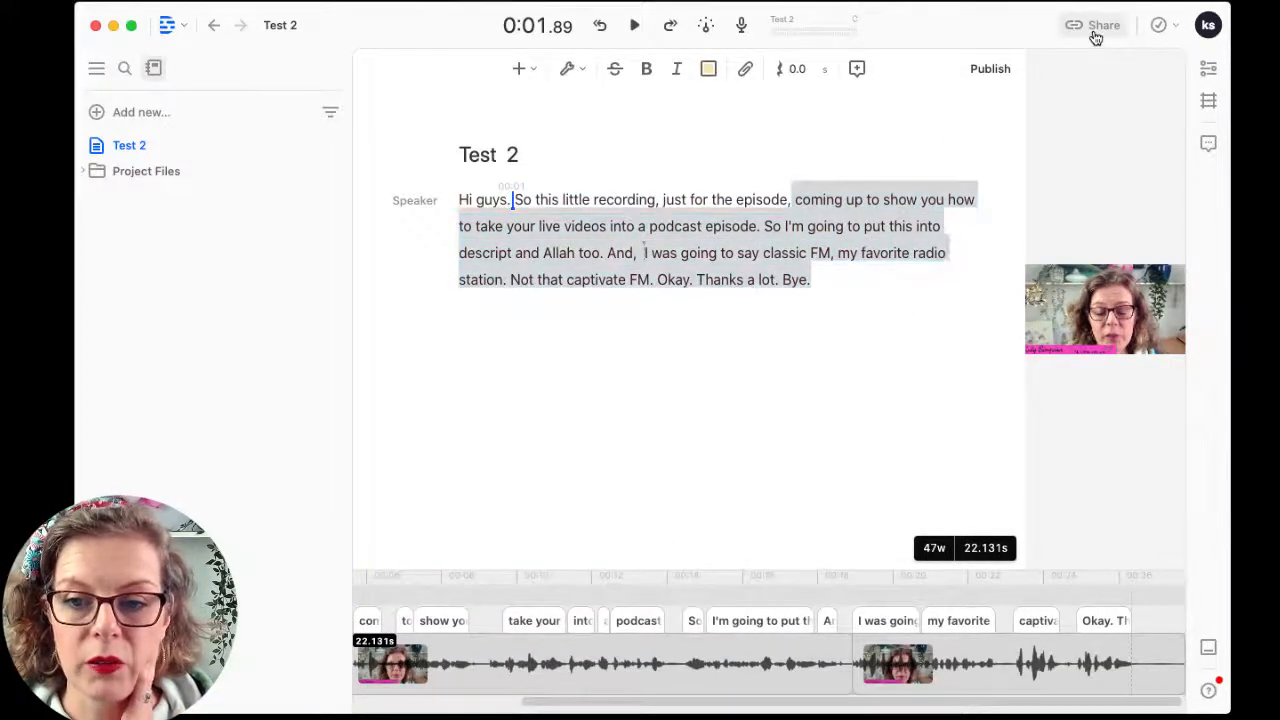
{"action": "left_click", "coordinate": [560, 59]}
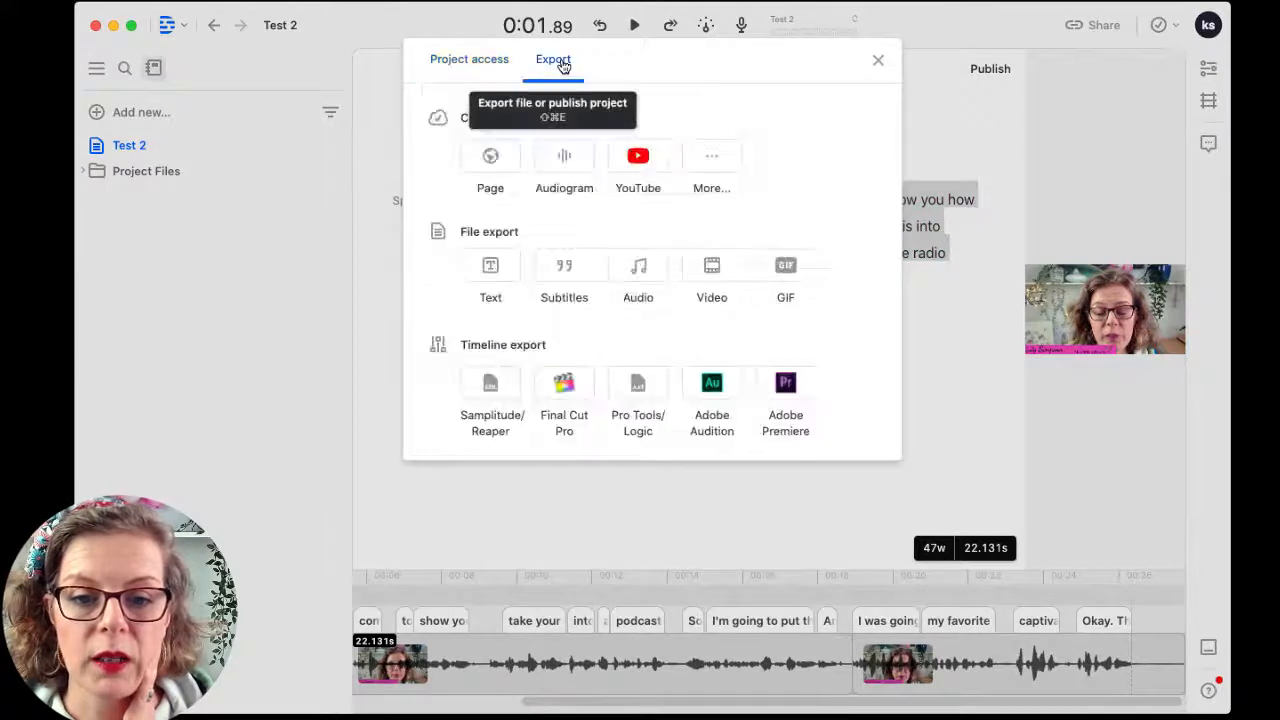
{"action": "left_click", "coordinate": [646, 268]}
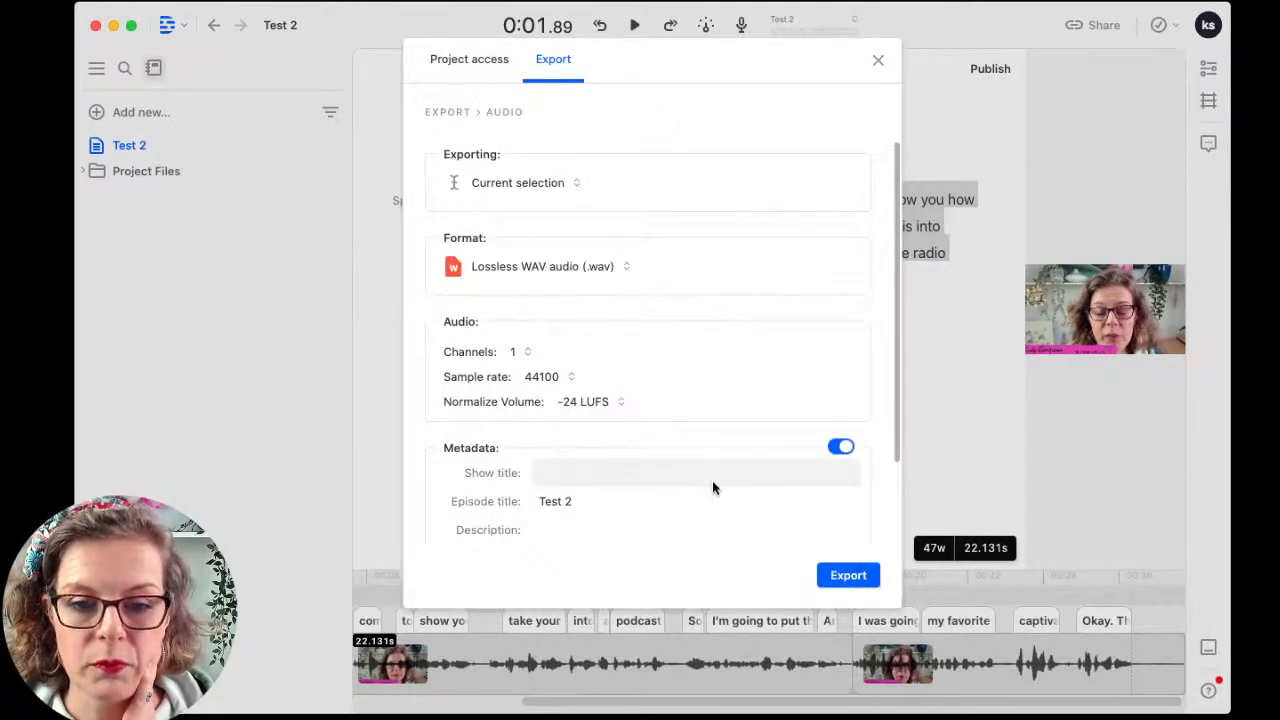
{"action": "scroll", "coordinate": [711, 485], "scroll_direction": "down", "scroll_amount": 3}
{"action": "scroll", "coordinate": [603, 360], "scroll_direction": "up", "scroll_amount": 3}
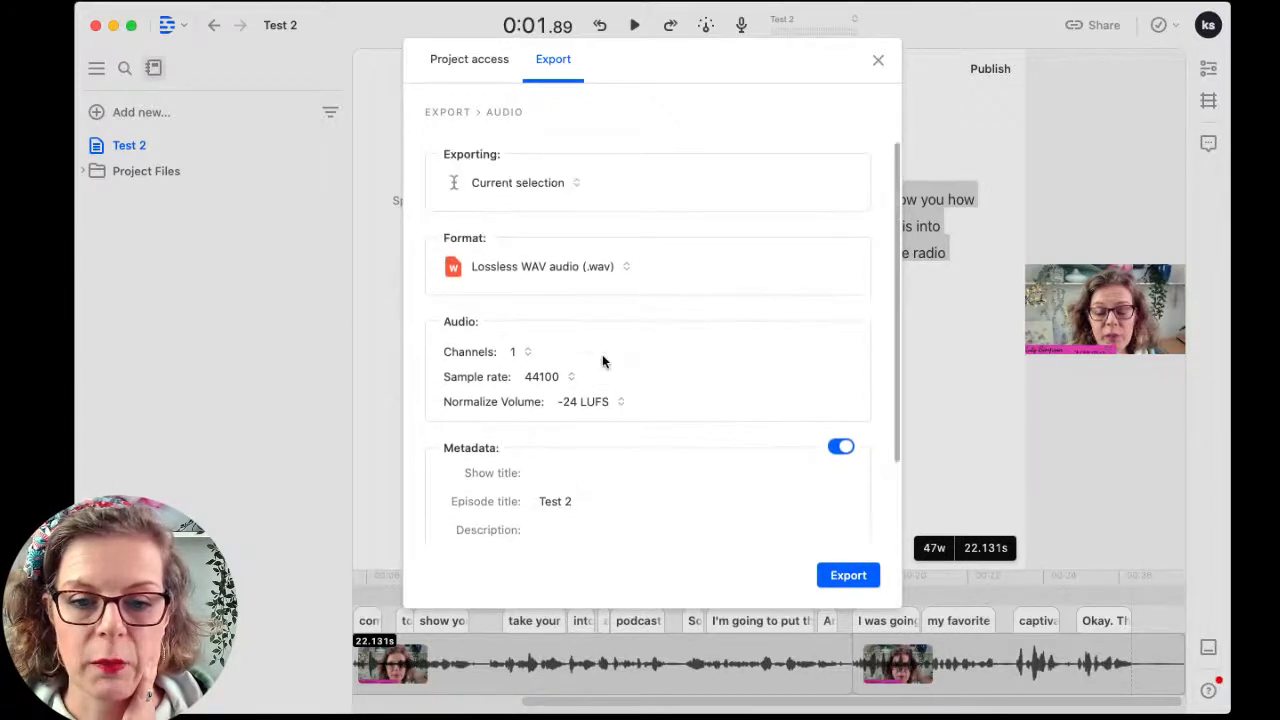
{"action": "left_click", "coordinate": [840, 576]}
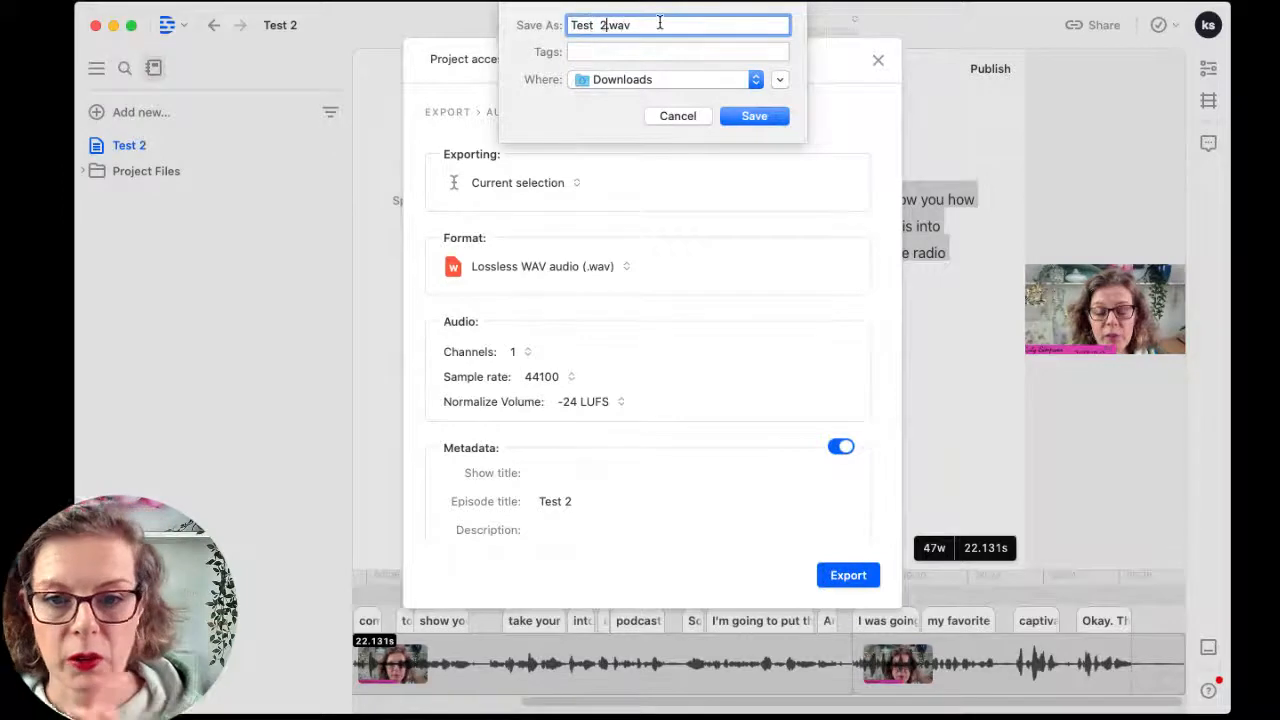
{"action": "type", "text": "Stream"}
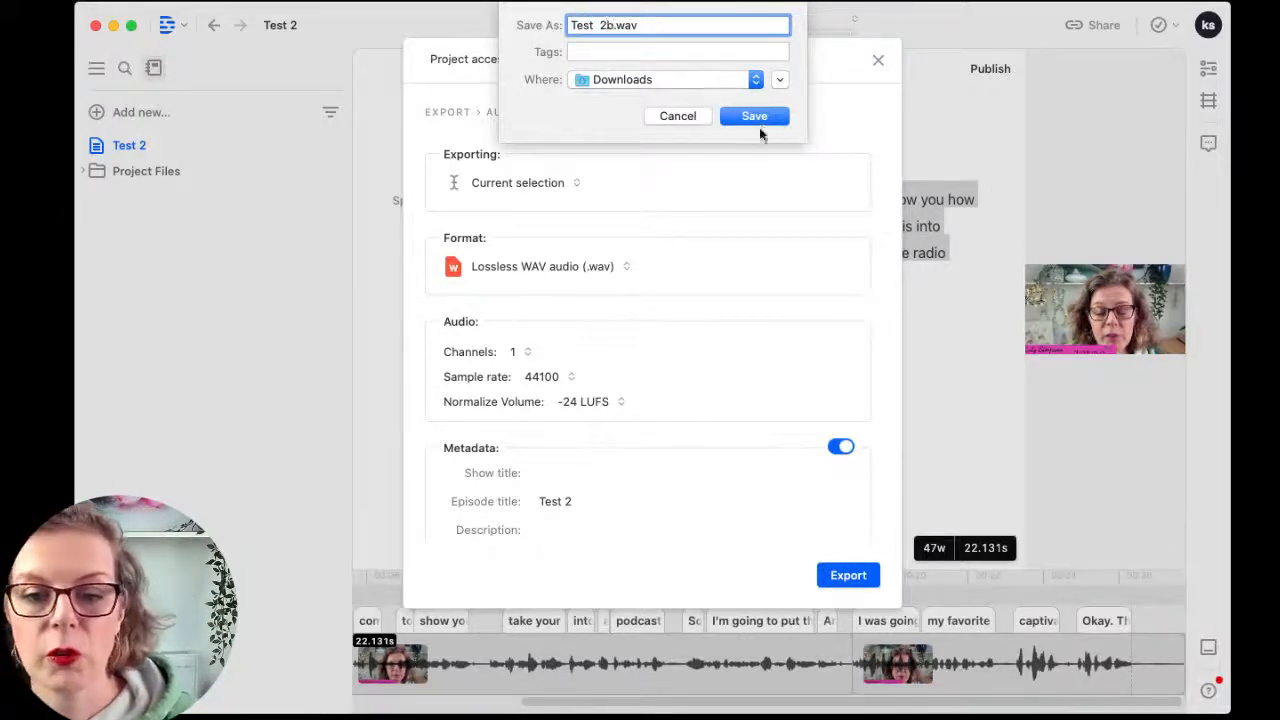
{"action": "left_click", "coordinate": [760, 120]}
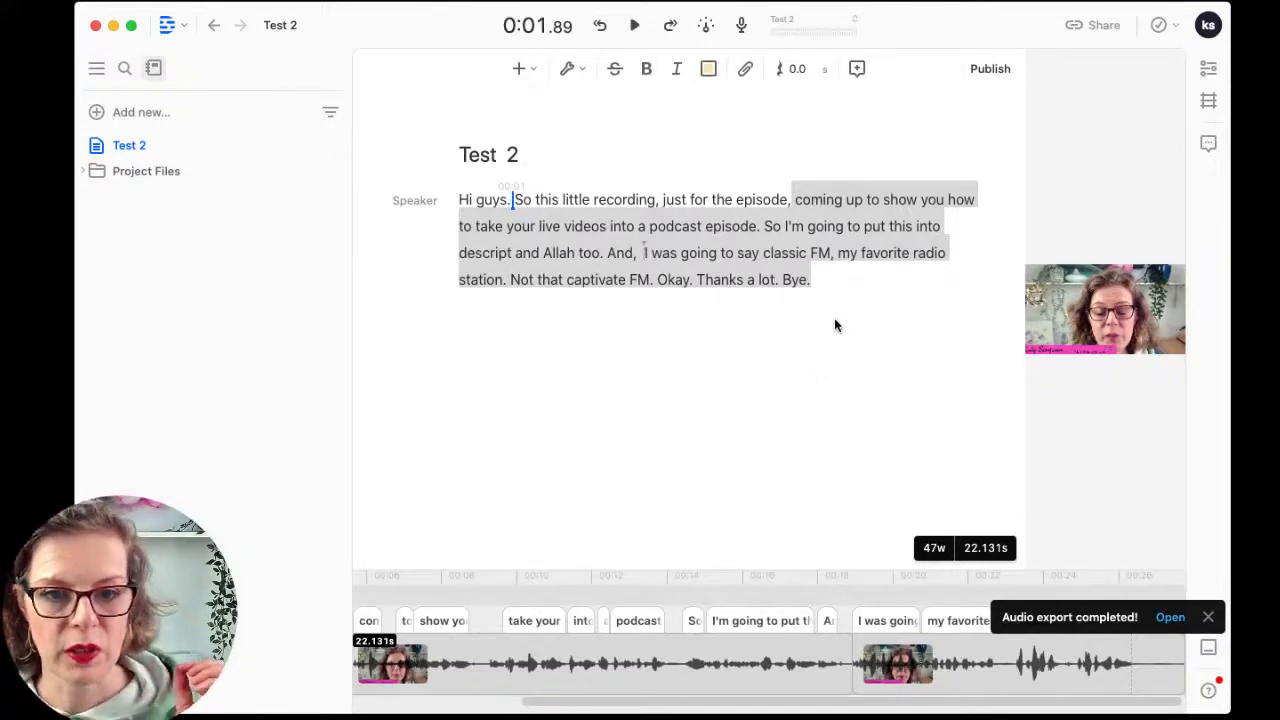
Step: Reopen the Share › Export panel to review its destinations, then close it
{"action": "left_click", "coordinate": [1087, 25]}
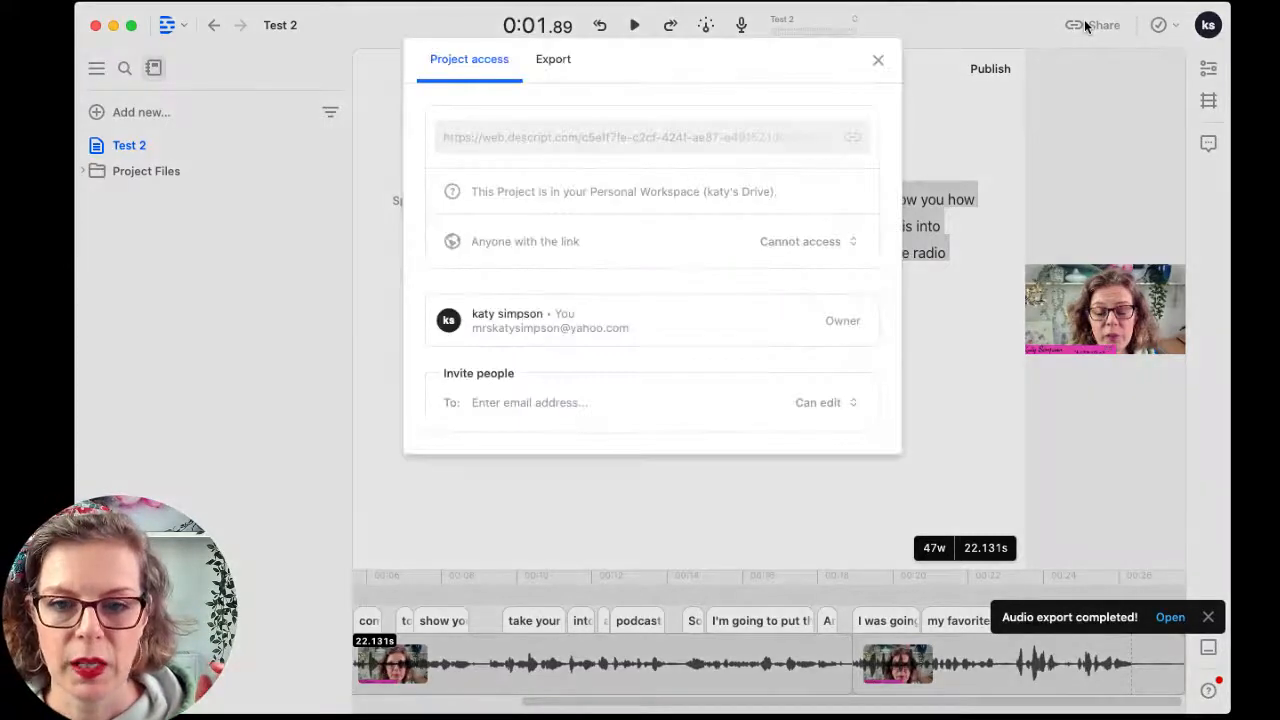
{"action": "left_click", "coordinate": [561, 72]}
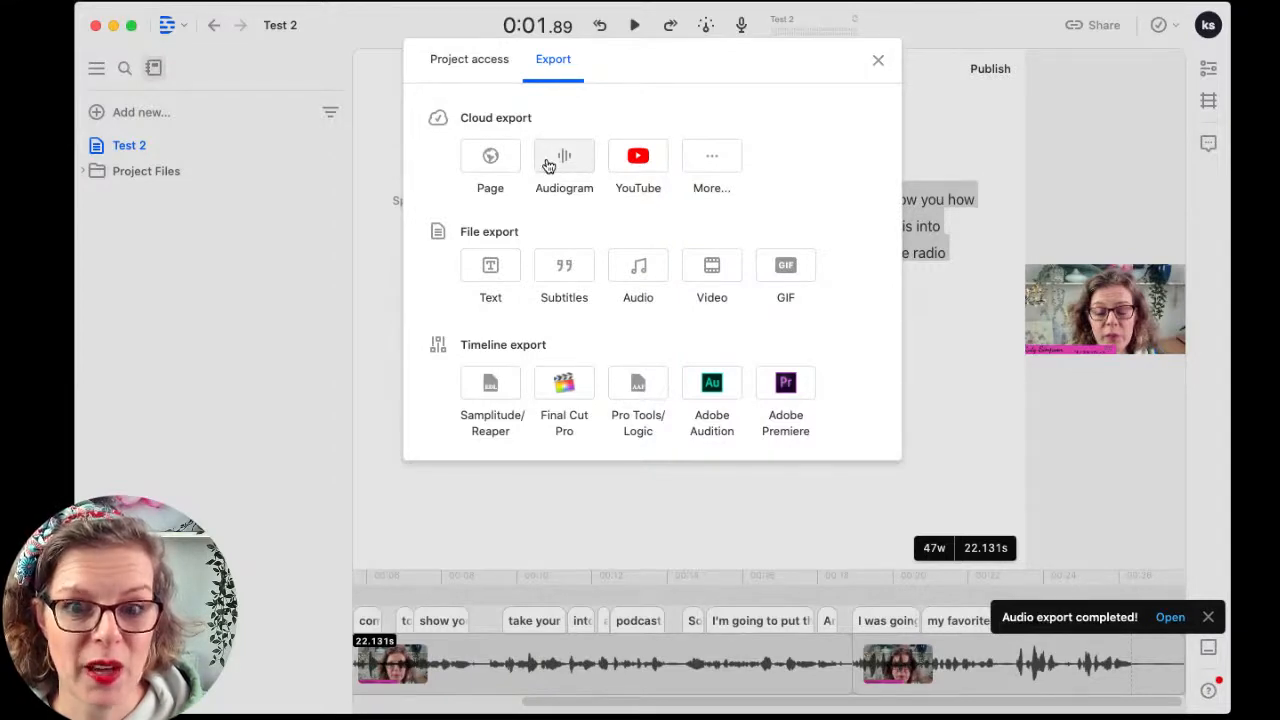
{"action": "left_click", "coordinate": [879, 66]}
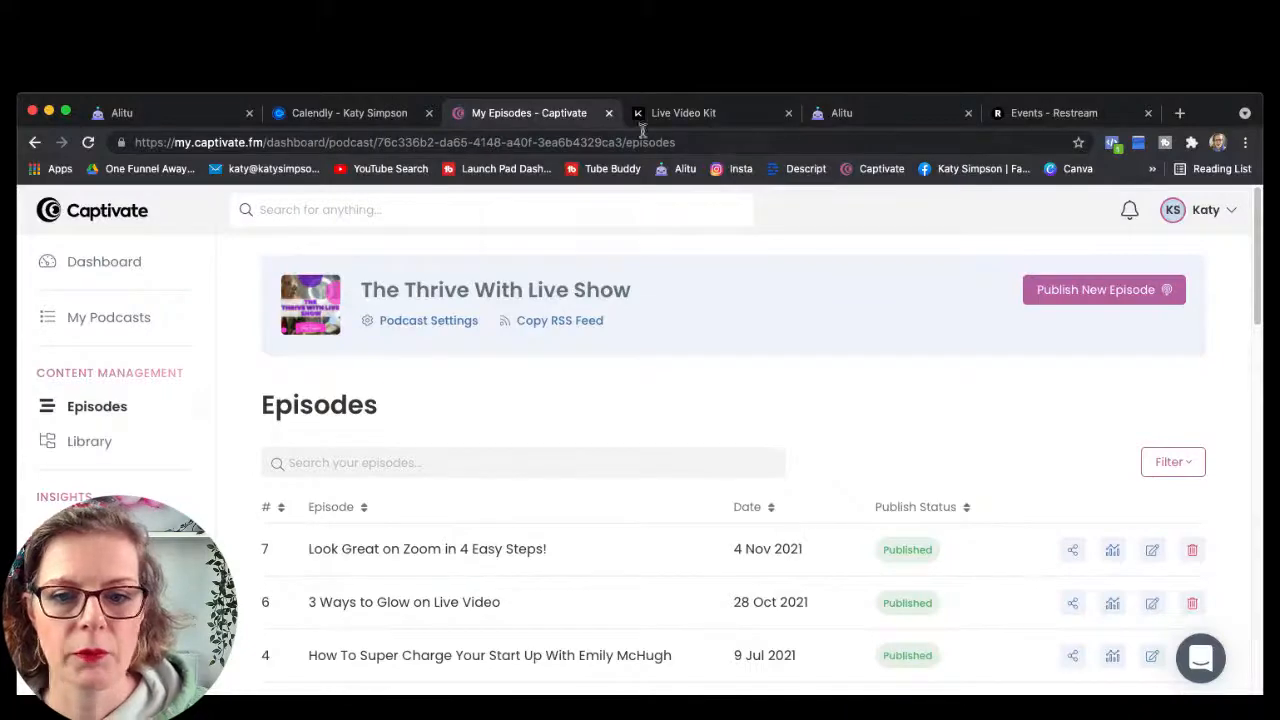
Step: Bring up Alitu in the browser and scroll through the My Episodes list
{"action": "left_click", "coordinate": [887, 119]}
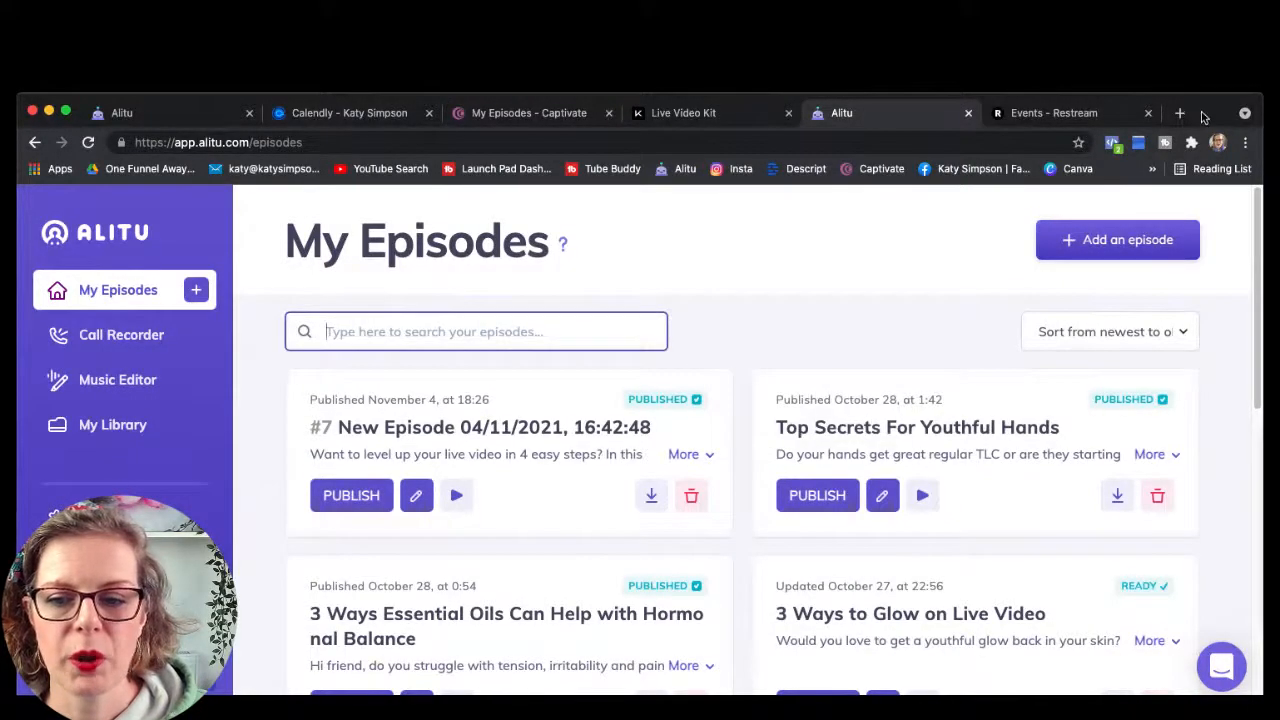
{"action": "left_click_drag", "start_coordinate": [1202, 112], "coordinate": [1202, 72]}
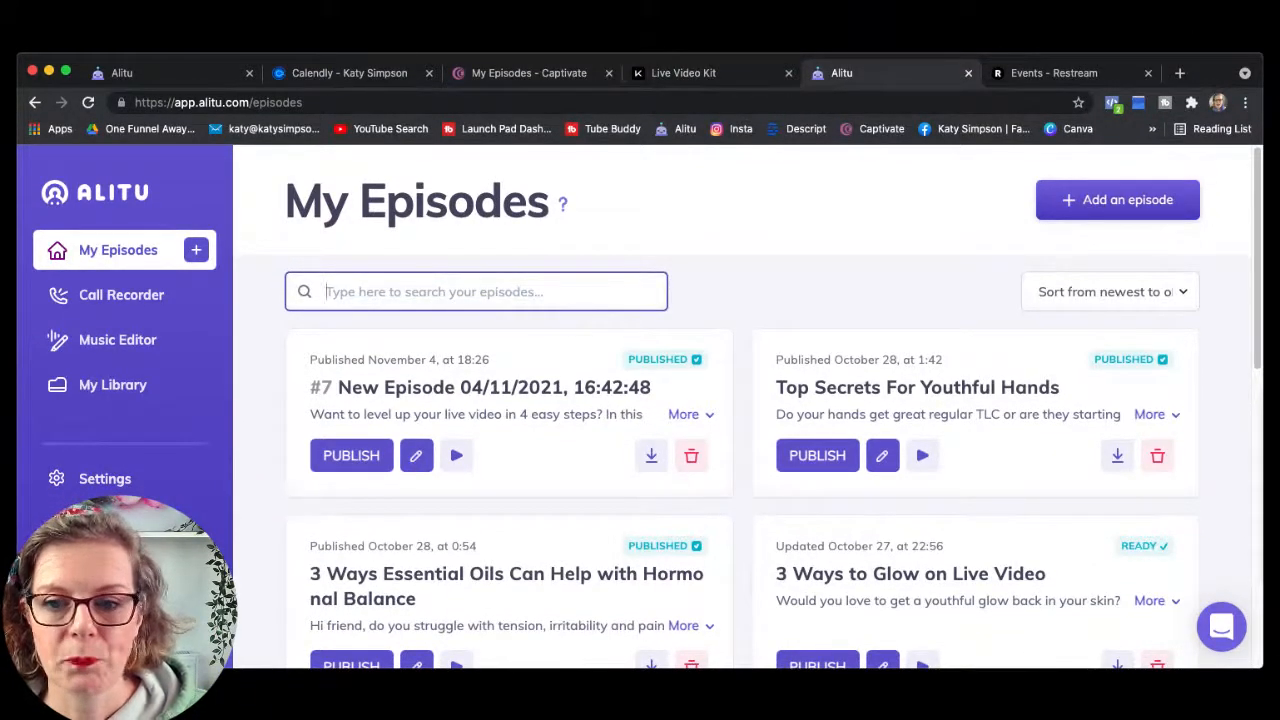
{"action": "scroll", "coordinate": [733, 310], "scroll_direction": "down", "scroll_amount": 2}
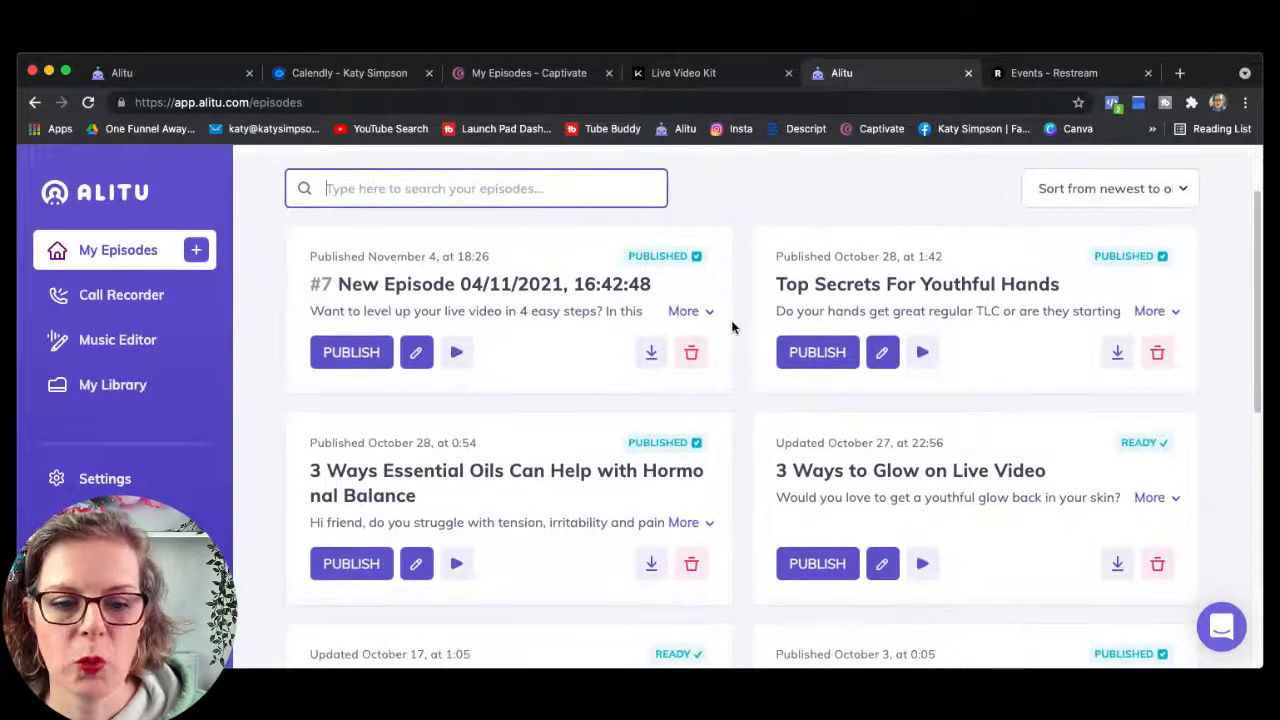
{"action": "scroll", "coordinate": [754, 377], "scroll_direction": "up", "scroll_amount": 2}
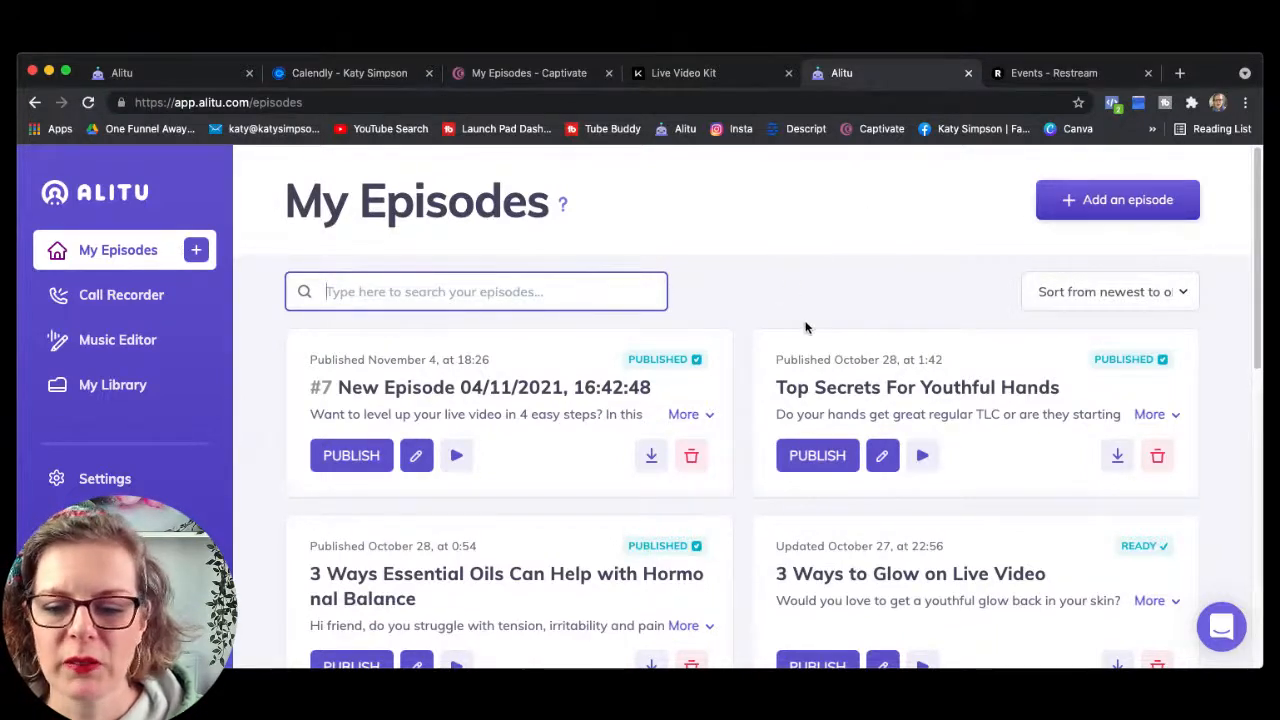
{"action": "scroll", "coordinate": [806, 327], "scroll_direction": "down", "scroll_amount": 3}
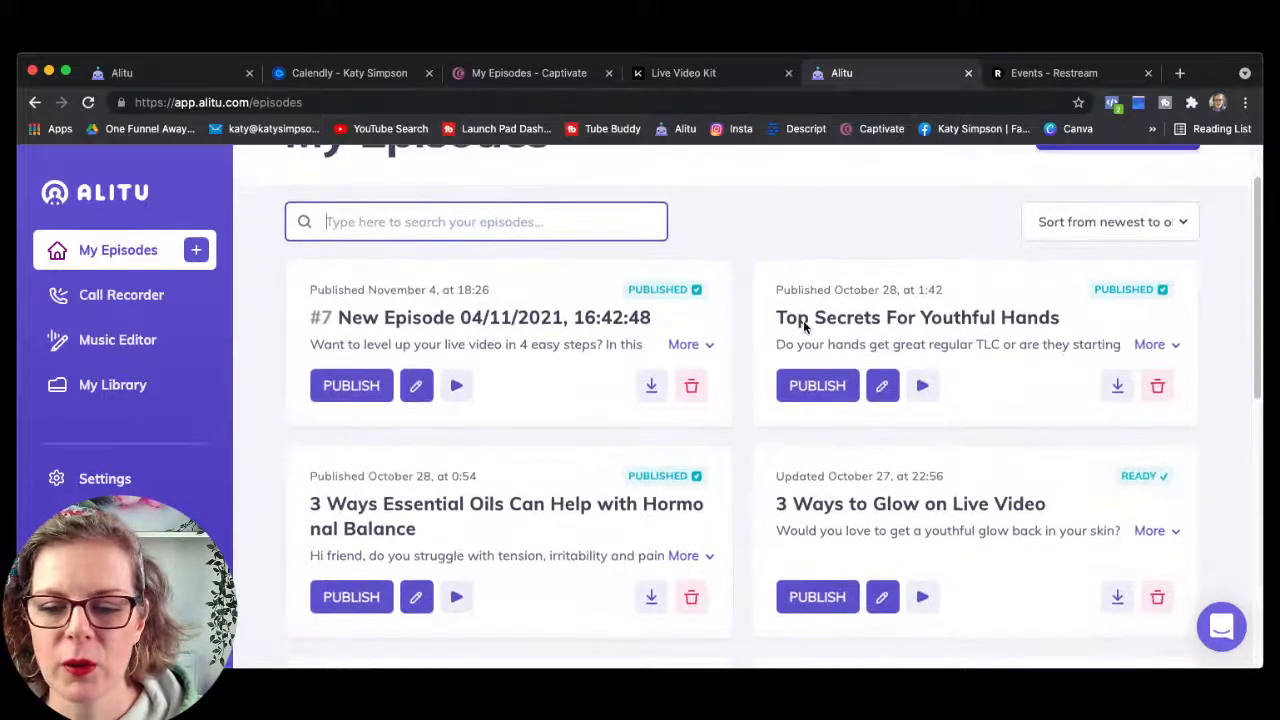
{"action": "scroll", "coordinate": [736, 430], "scroll_direction": "up", "scroll_amount": 3}
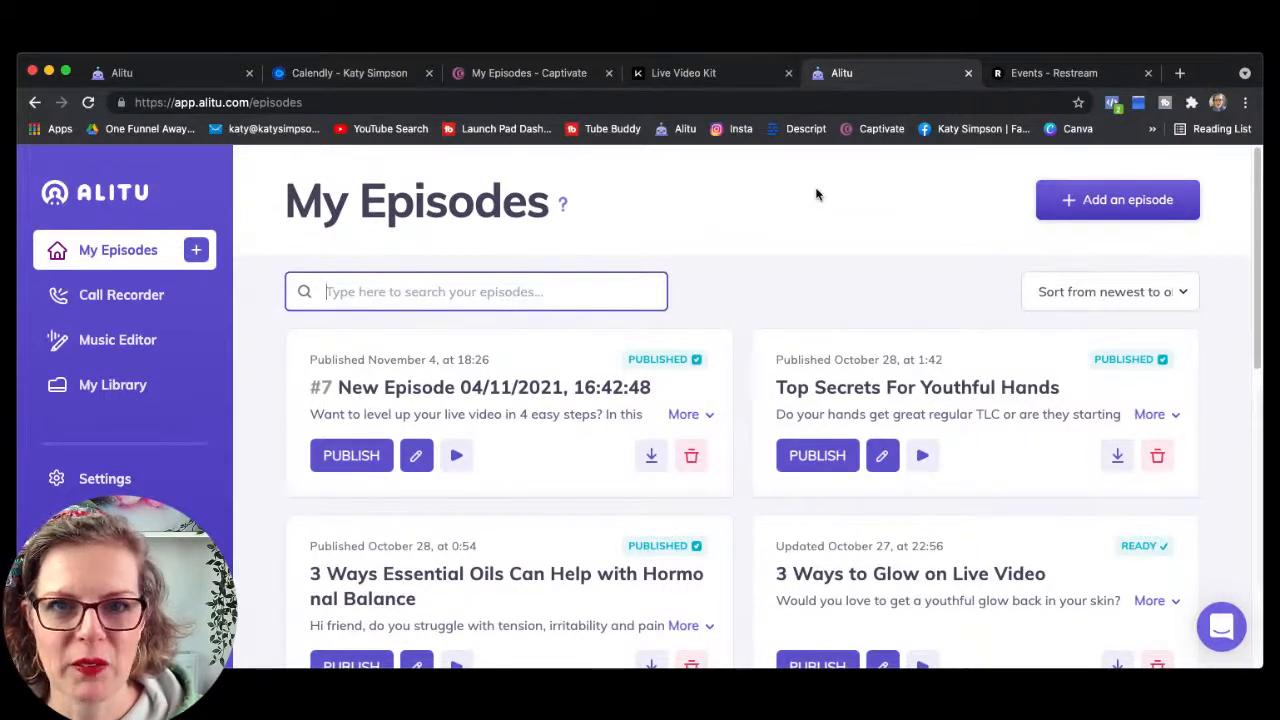
Step: Start a new Alitu podcast episode and give it the title 'Test'
{"action": "left_click", "coordinate": [1100, 205]}
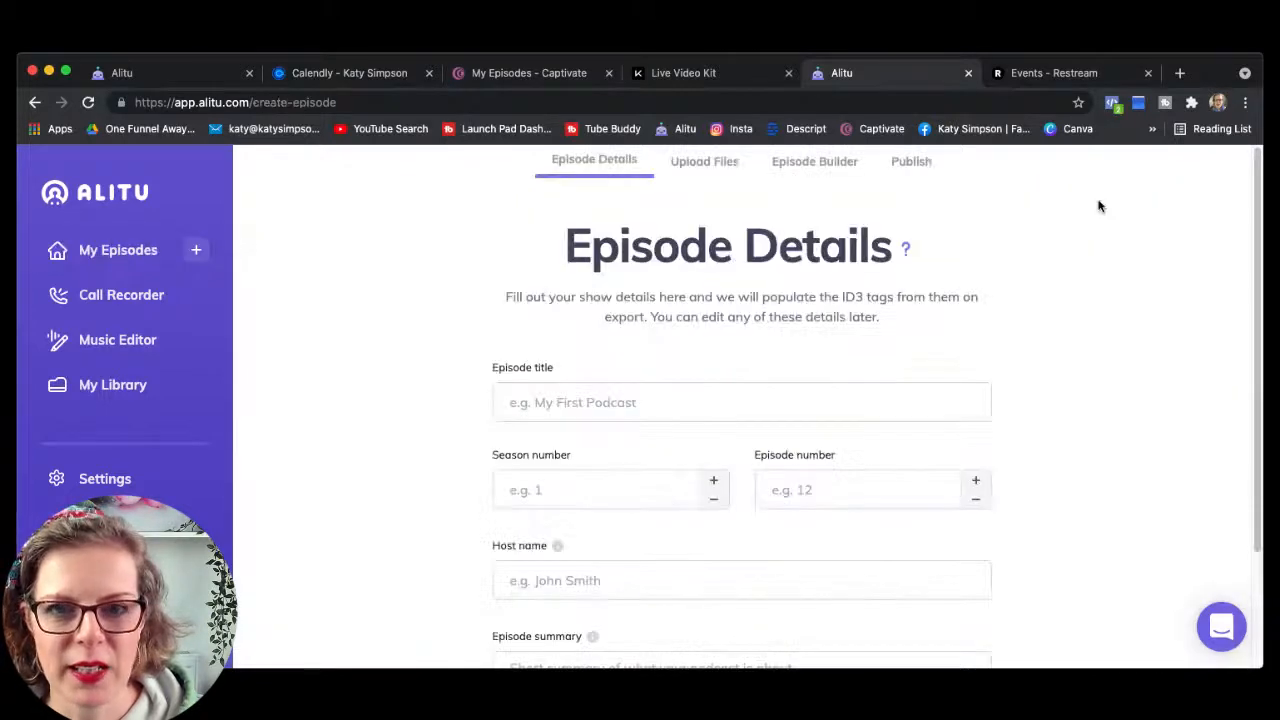
{"action": "left_click", "coordinate": [595, 403]}
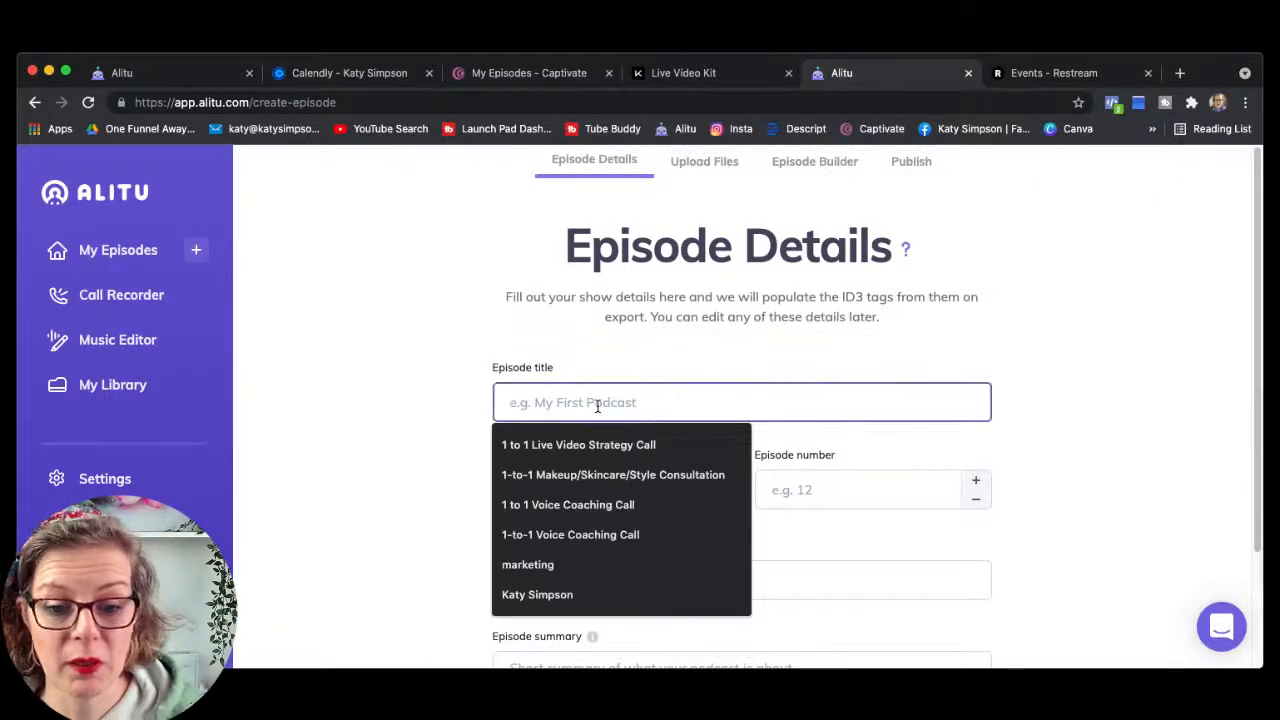
{"action": "type", "text": "Test"}
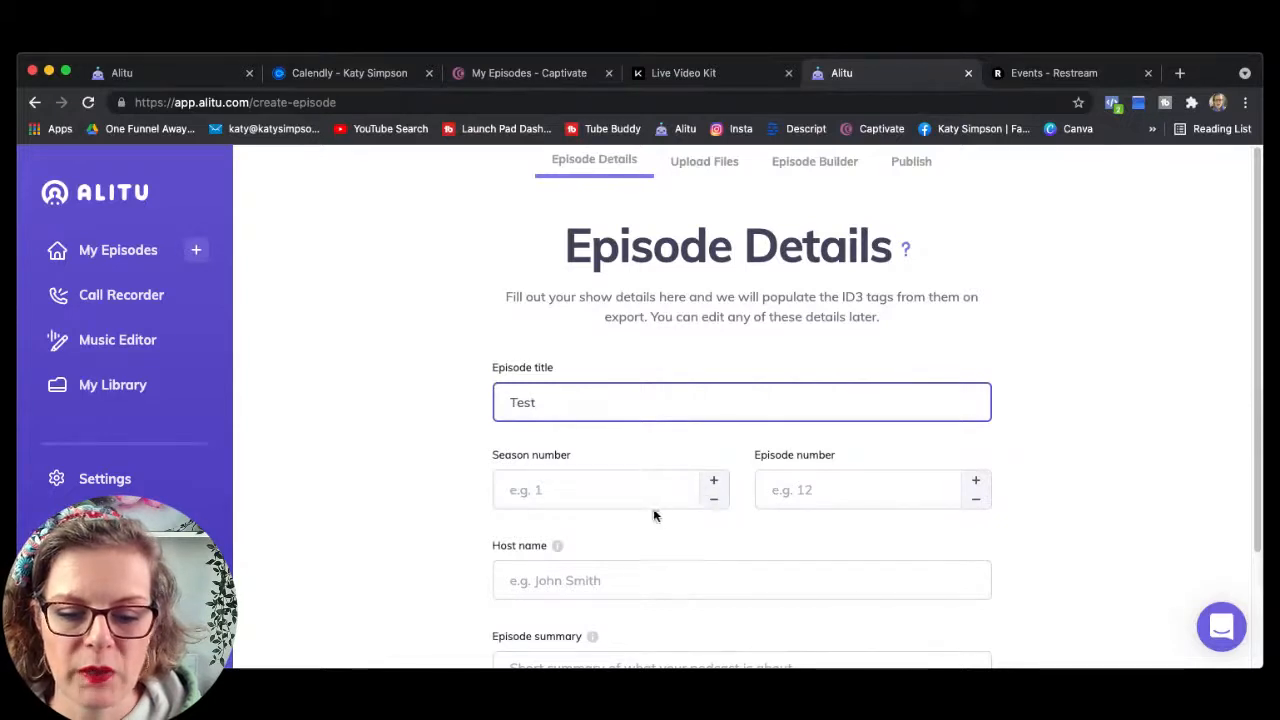
{"action": "scroll", "coordinate": [837, 500], "scroll_direction": "down", "scroll_amount": 3}
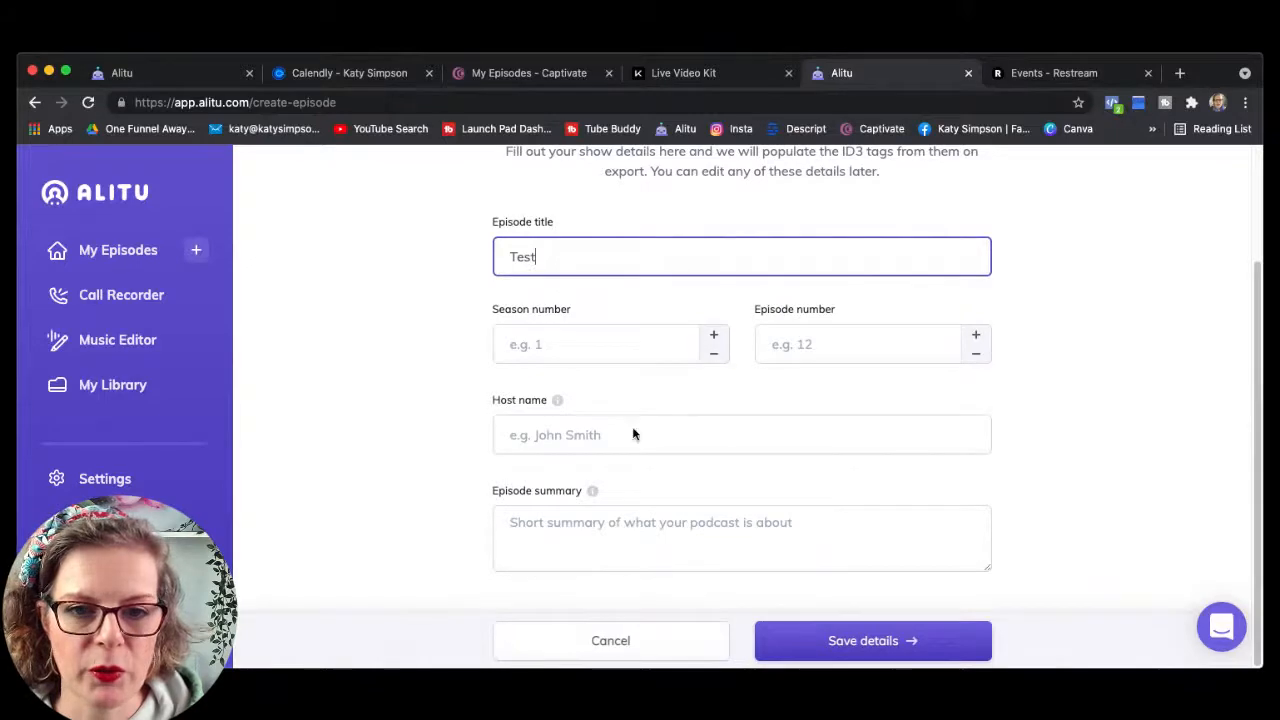
{"action": "scroll", "coordinate": [633, 434], "scroll_direction": "up", "scroll_amount": 3}
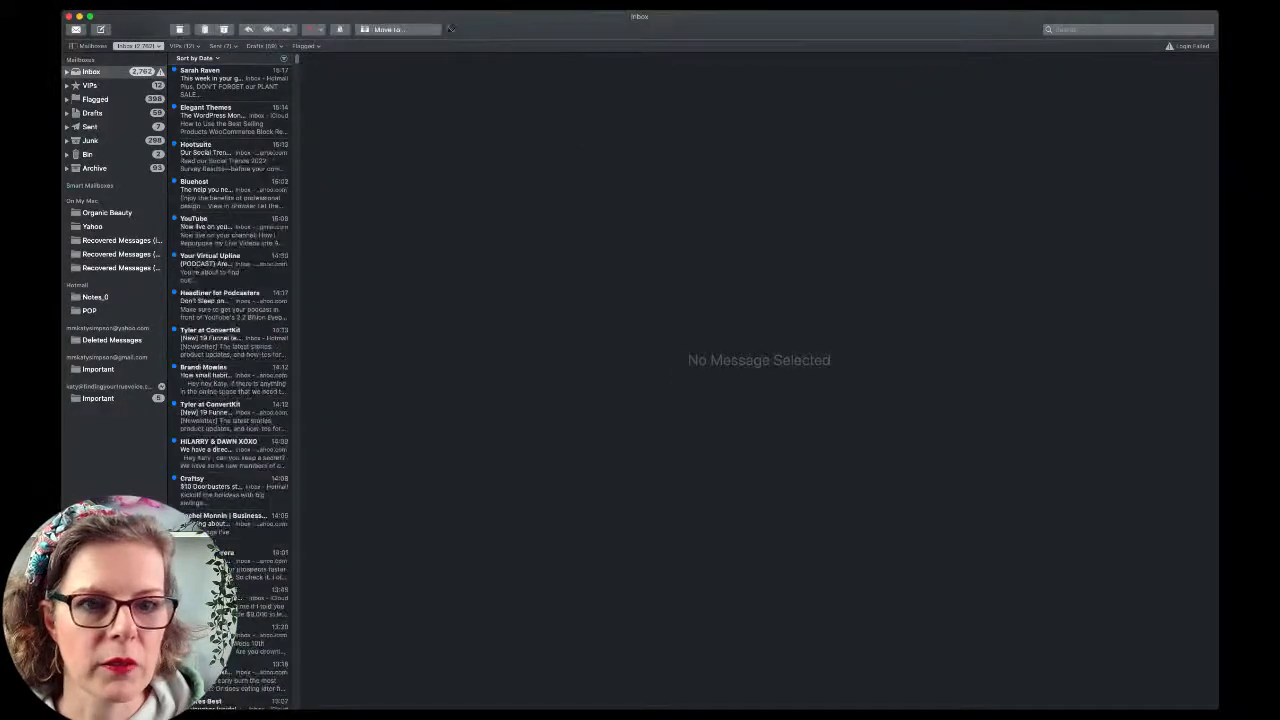
{"action": "left_click_drag", "start_coordinate": [471, 21], "coordinate": [615, 37]}
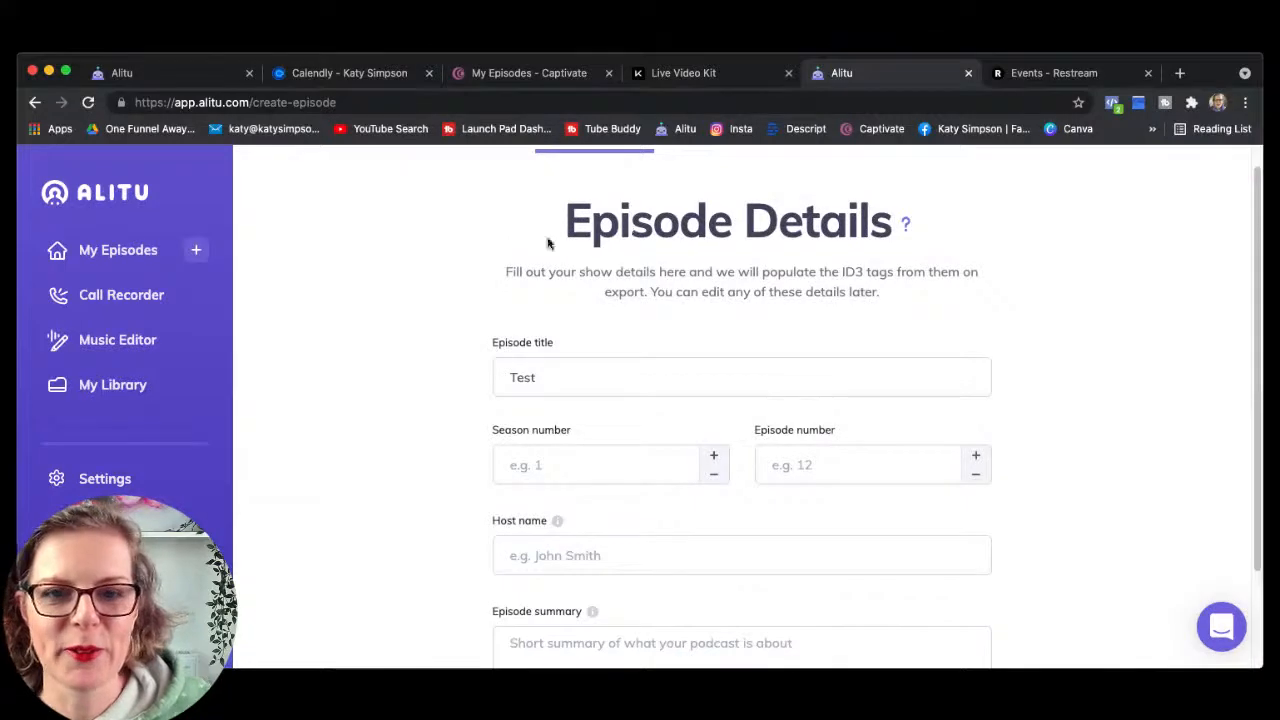
Step: Enter 'test into' as the episode summary and save the episode details
{"action": "scroll", "coordinate": [404, 340], "scroll_direction": "down", "scroll_amount": 1}
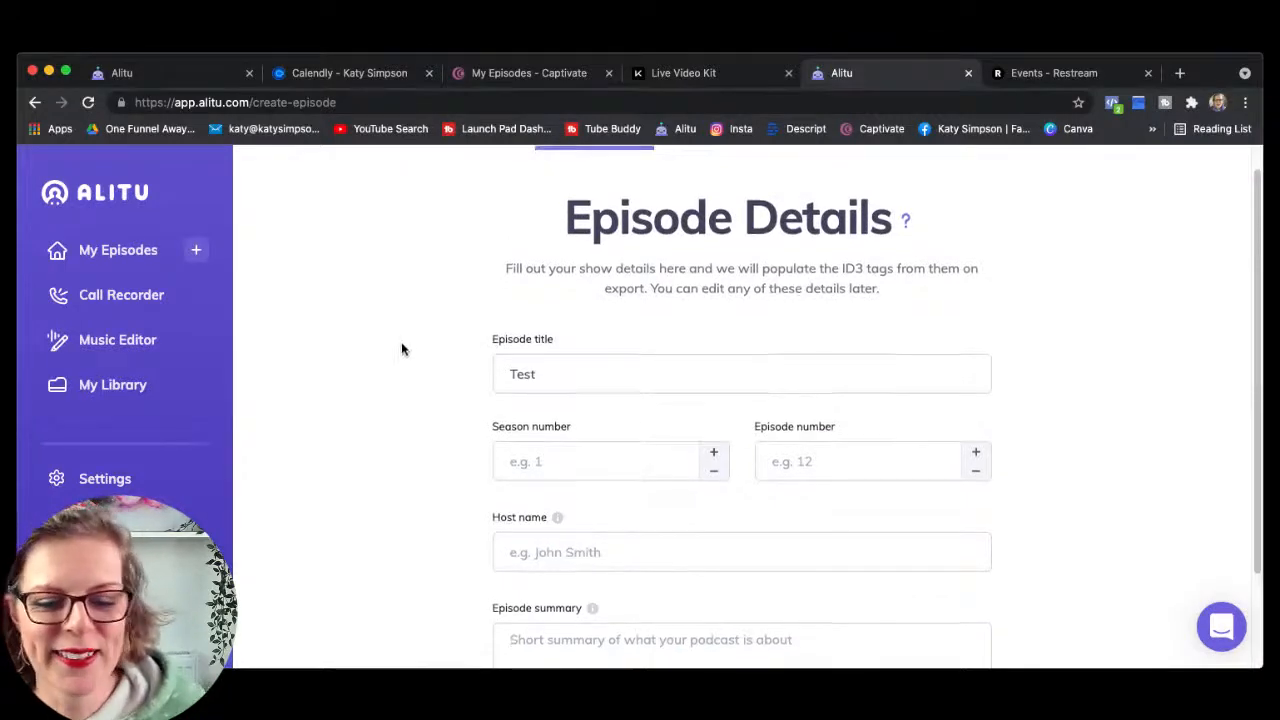
{"action": "scroll", "coordinate": [451, 405], "scroll_direction": "down", "scroll_amount": 1}
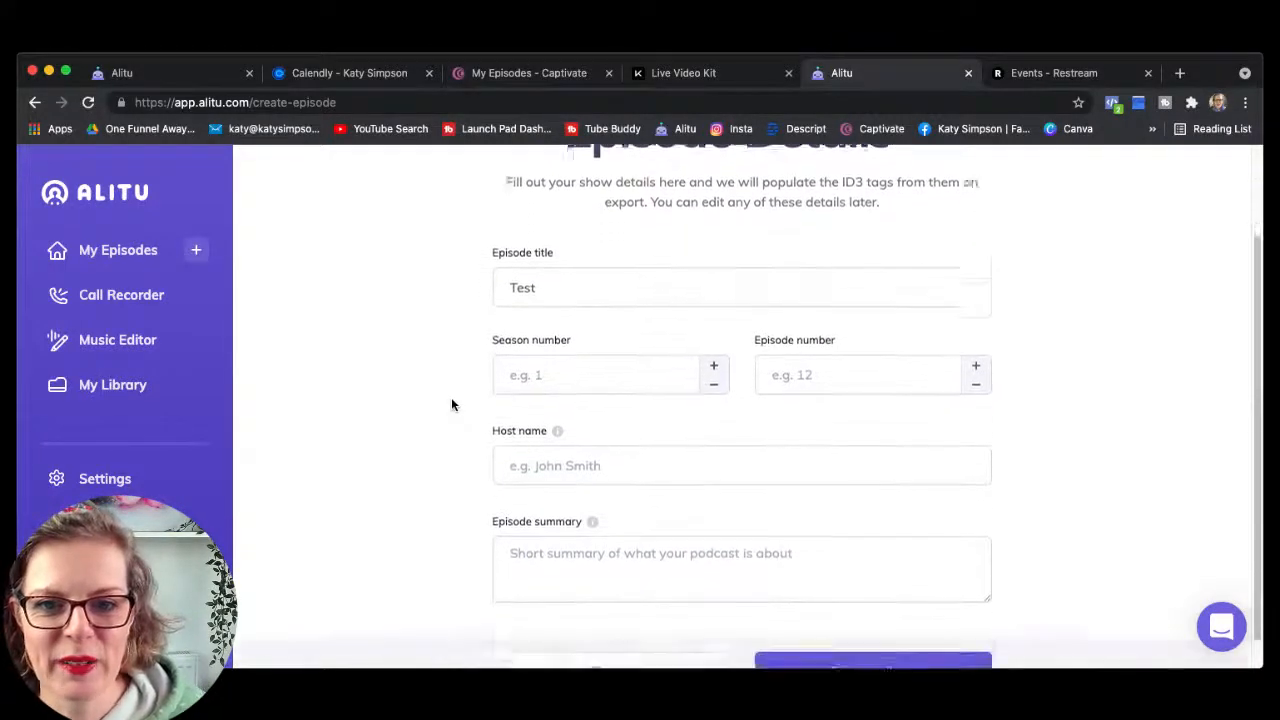
{"action": "left_click", "coordinate": [521, 437]}
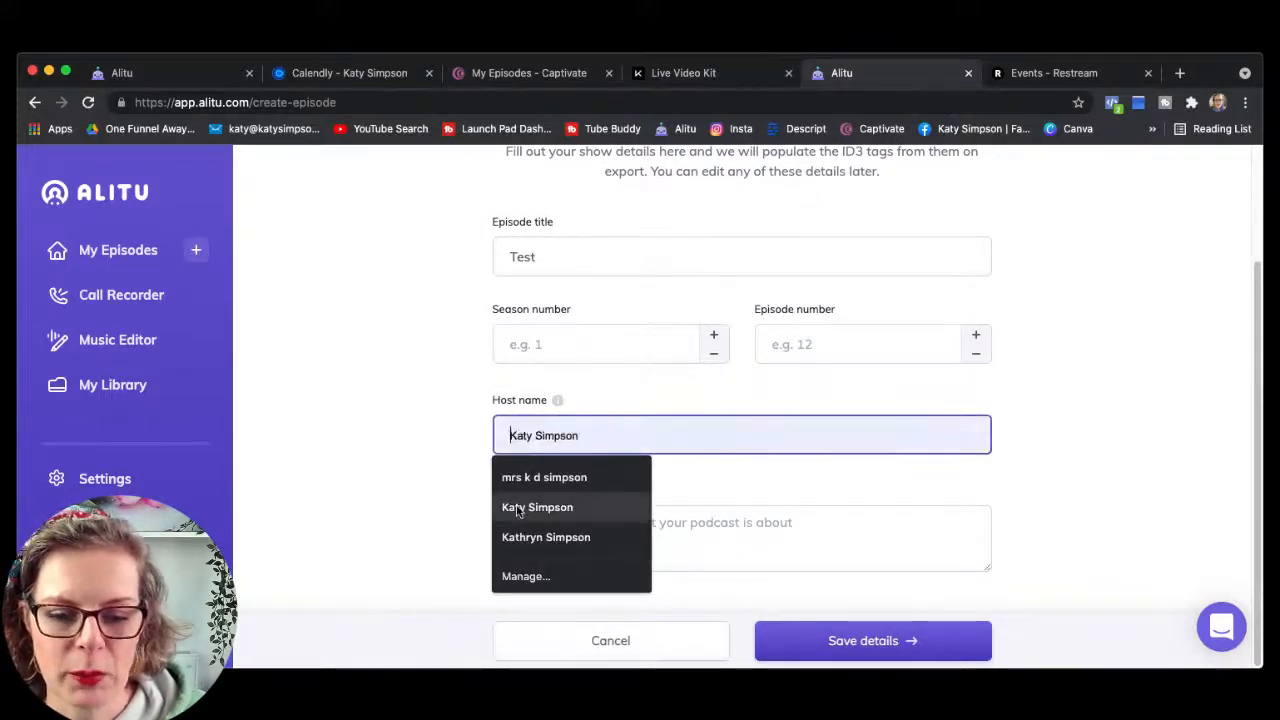
{"action": "left_click", "coordinate": [851, 481]}
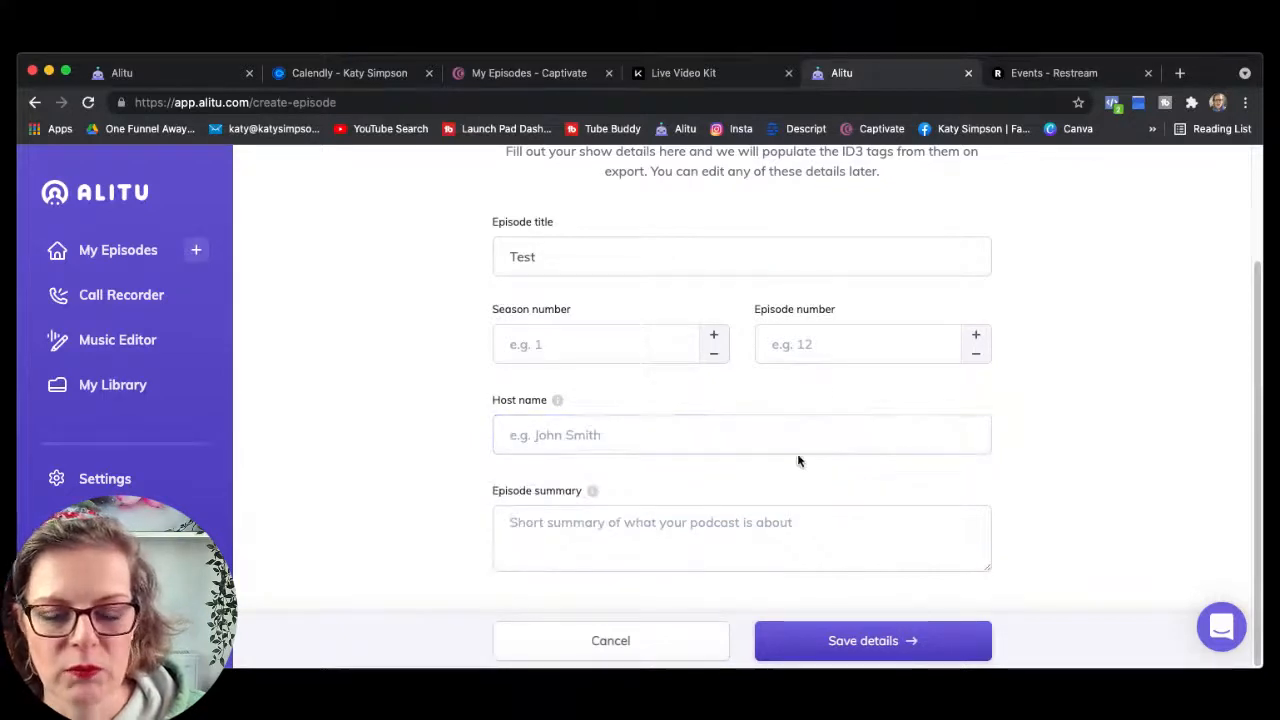
{"action": "left_click", "coordinate": [510, 521]}
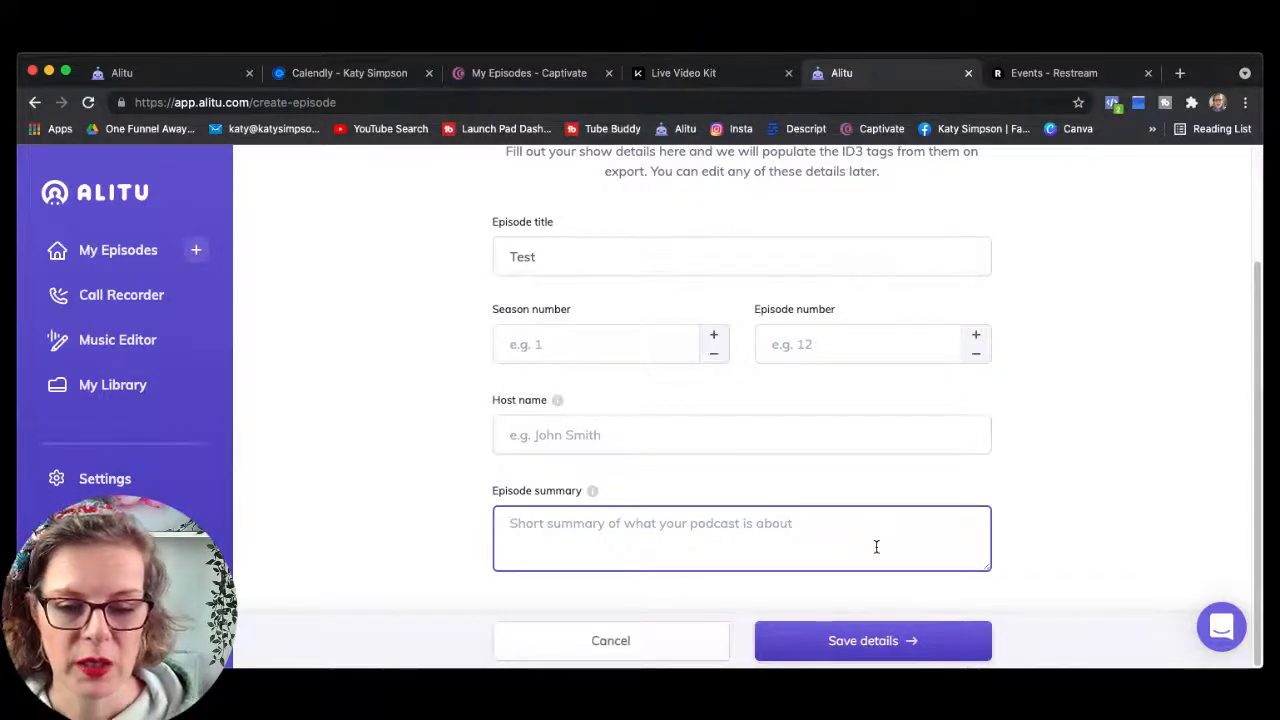
{"action": "type", "text": "test "}
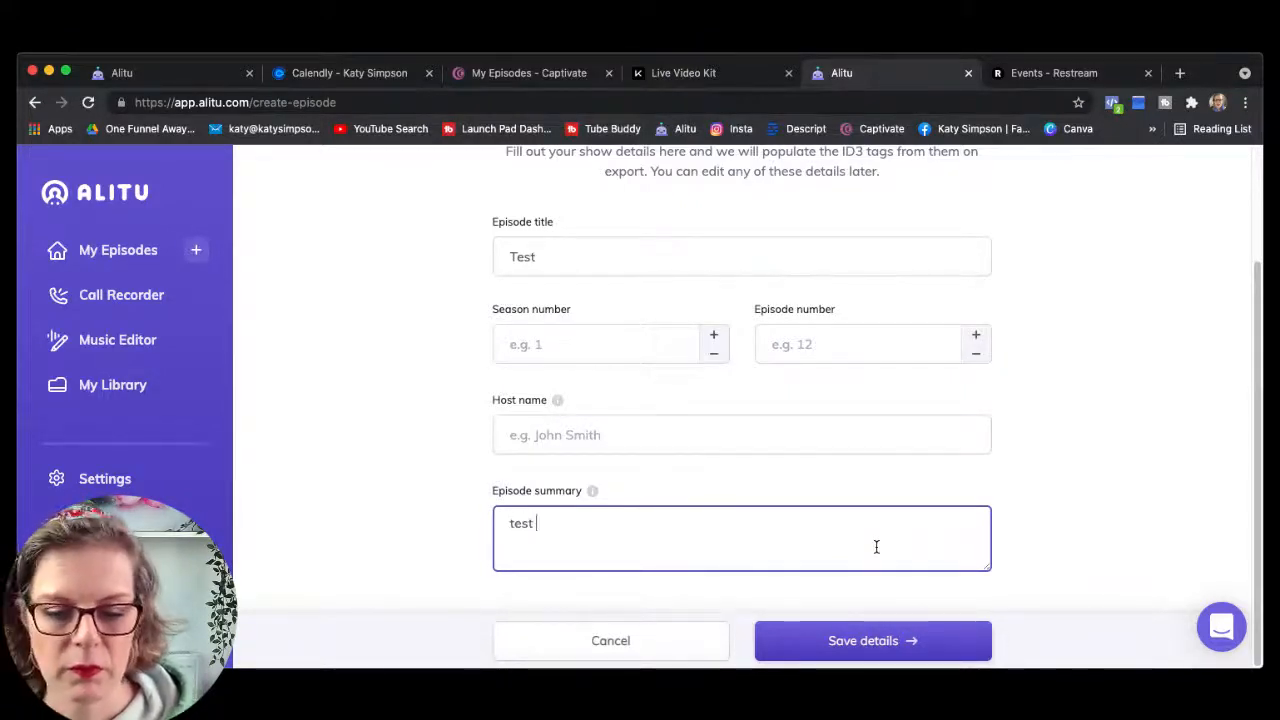
{"action": "type", "text": "into"}
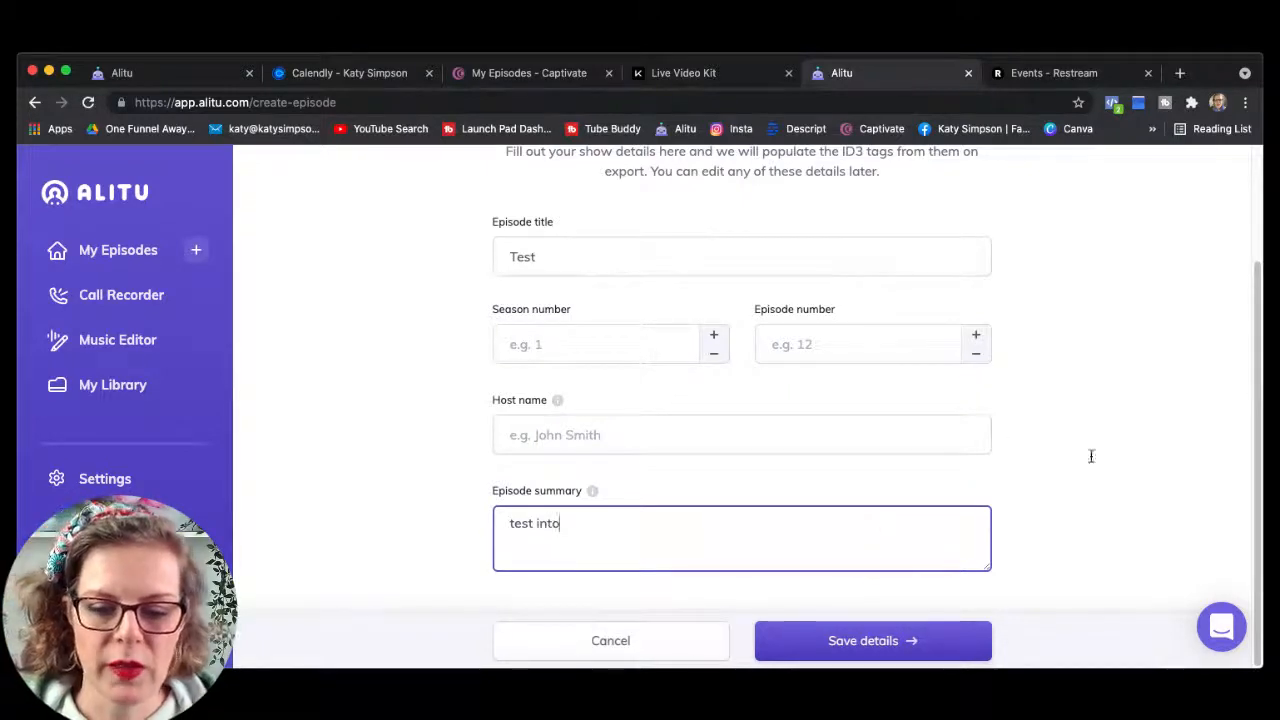
{"action": "left_click", "coordinate": [872, 642]}
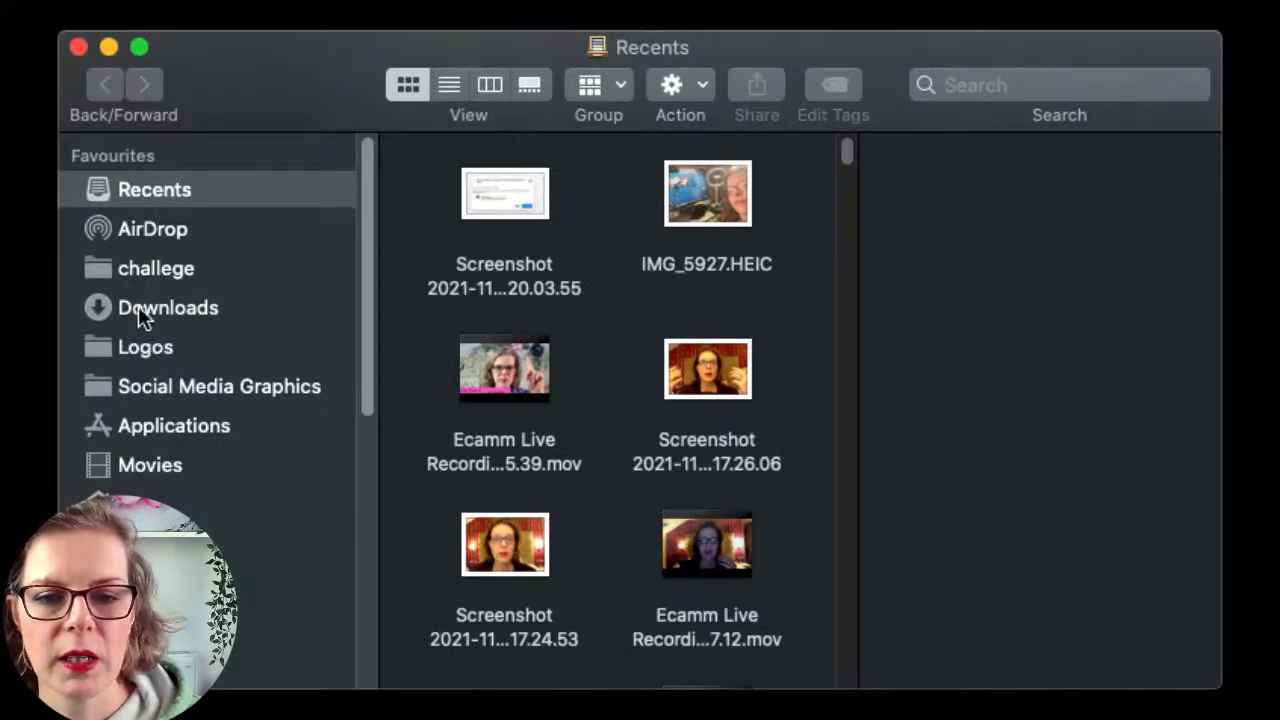
Step: Show the Downloads folder in an enlarged Finder window, listing items like Template pic.png and divi-builder.zip
{"action": "left_click", "coordinate": [138, 306]}
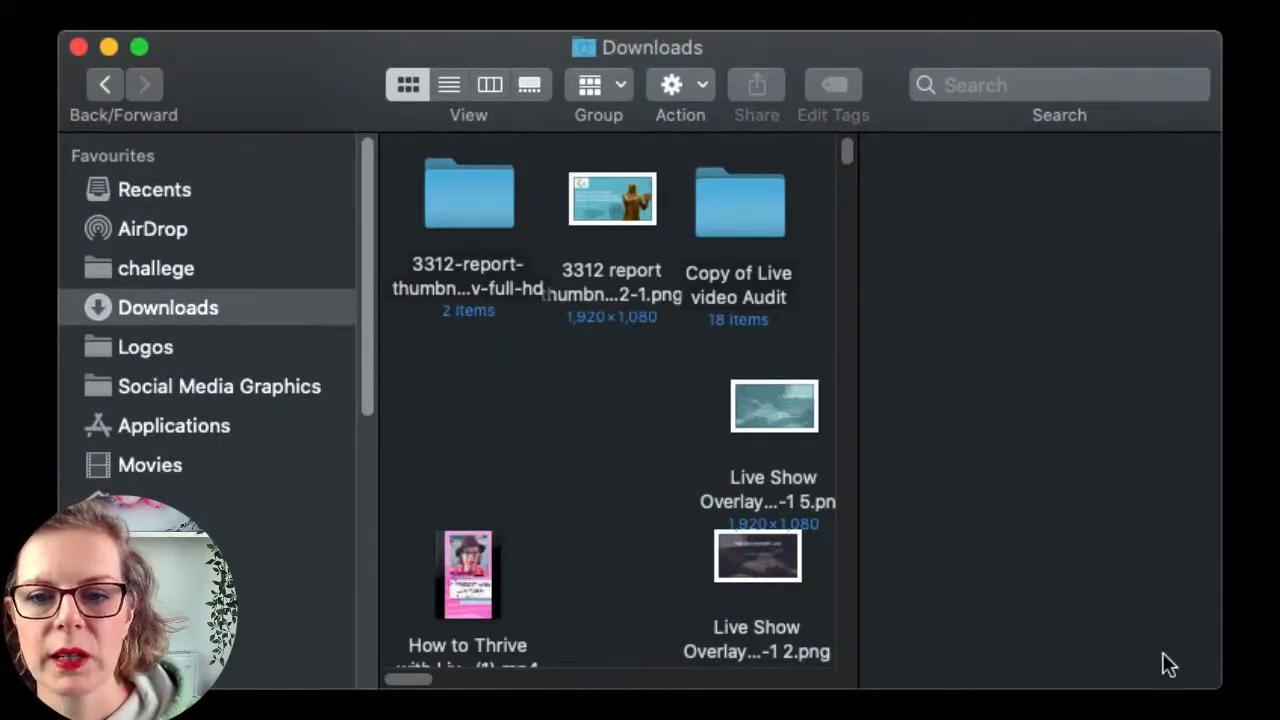
{"action": "mouse_move", "coordinate": [1214, 687]}
{"action": "left_mouse_down"}
{"action": "mouse_move", "coordinate": [1258, 697]}
{"action": "mouse_move", "coordinate": [1226, 701]}
{"action": "left_mouse_up"}
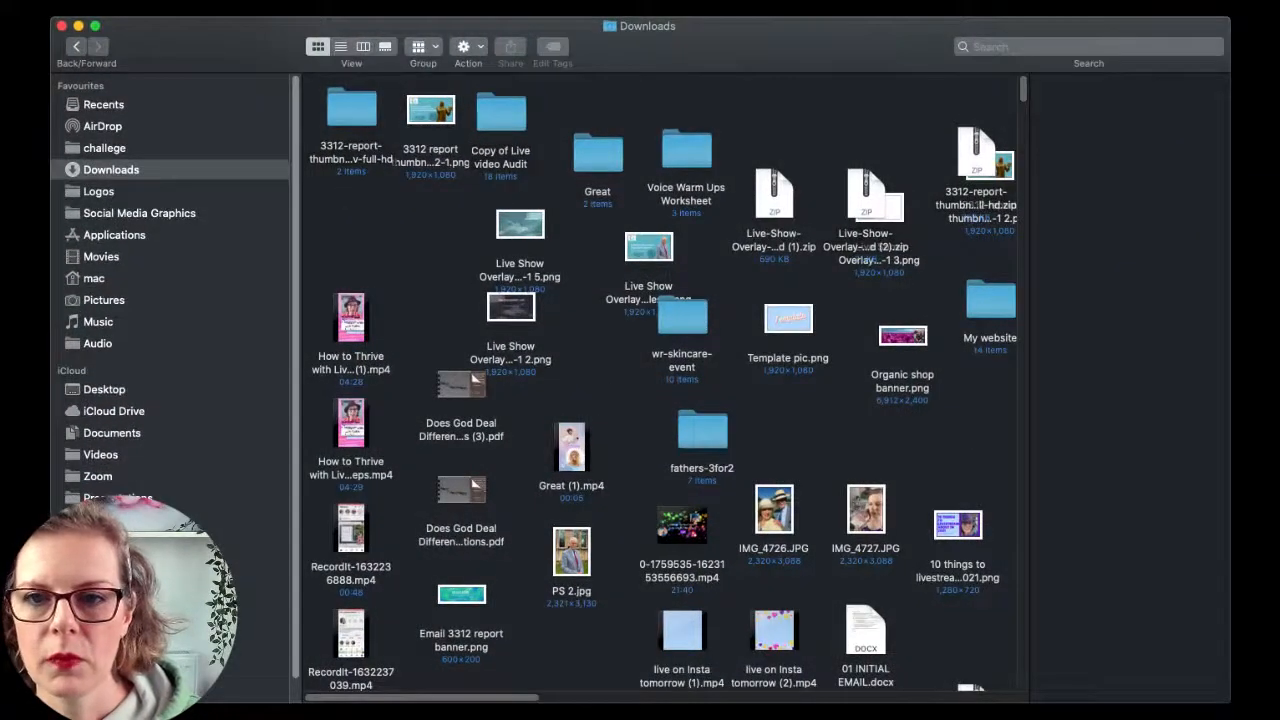
{"action": "left_click_drag", "start_coordinate": [742, 54], "coordinate": [742, 54]}
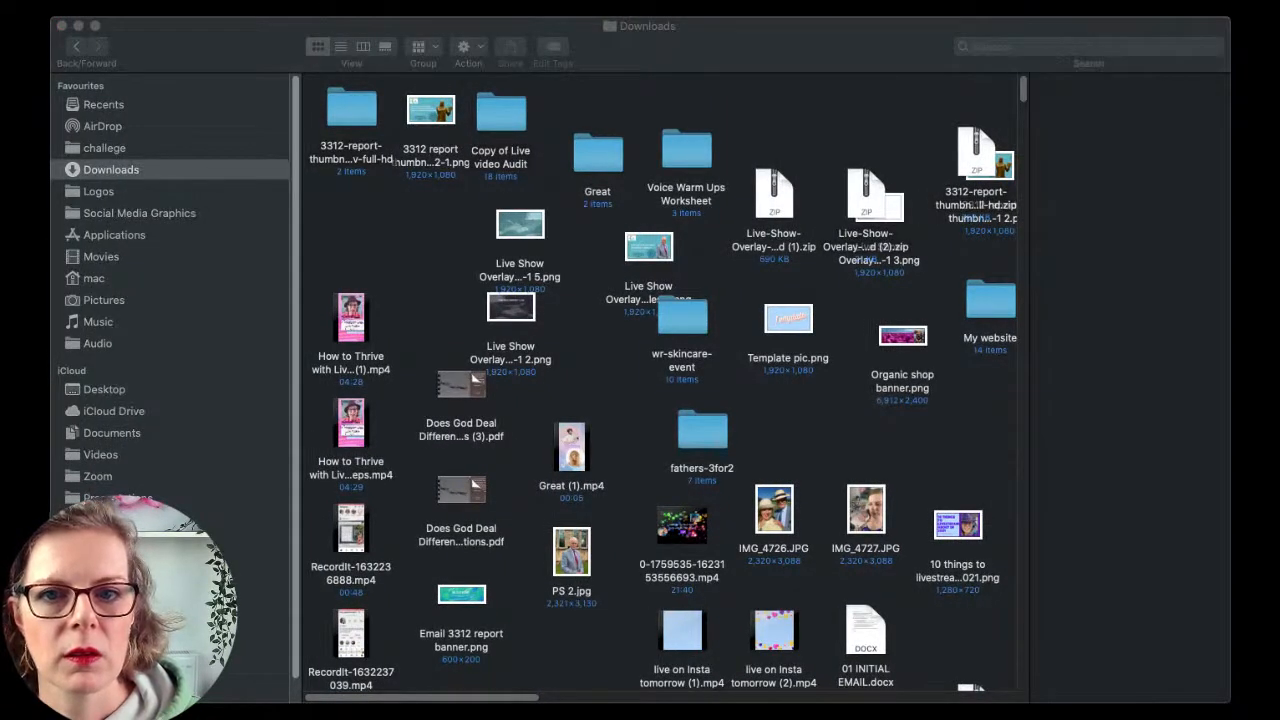
{"action": "left_click", "coordinate": [462, 399]}
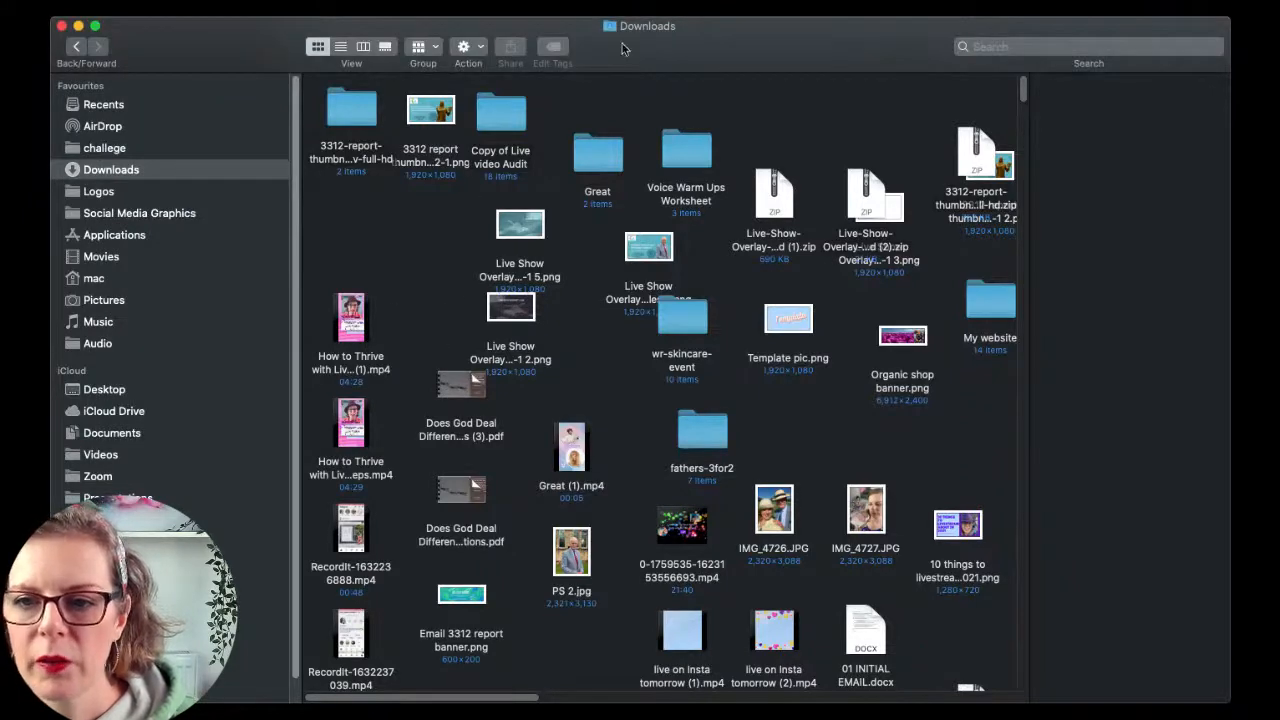
{"action": "mouse_move", "coordinate": [622, 47]}
{"action": "left_mouse_down"}
{"action": "mouse_move", "coordinate": [612, 52]}
{"action": "mouse_move", "coordinate": [623, 49]}
{"action": "left_mouse_up"}
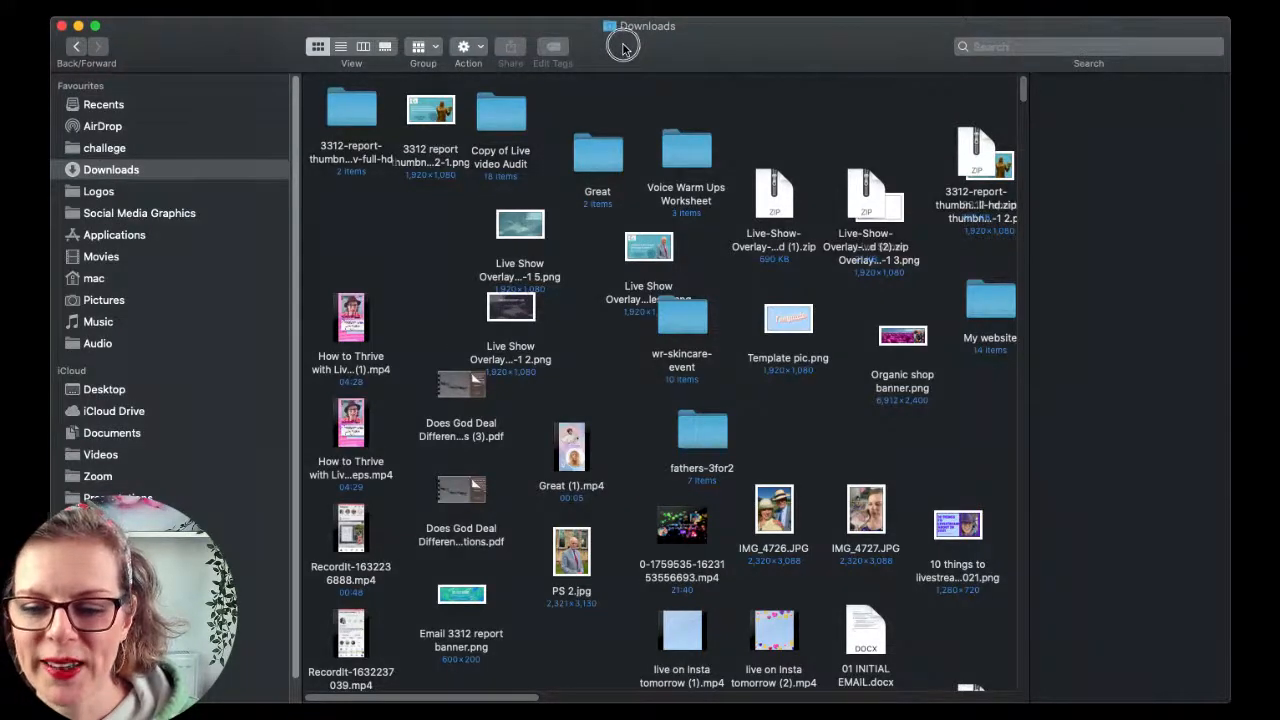
{"action": "scroll", "coordinate": [697, 411], "scroll_direction": "down", "scroll_amount": 6}
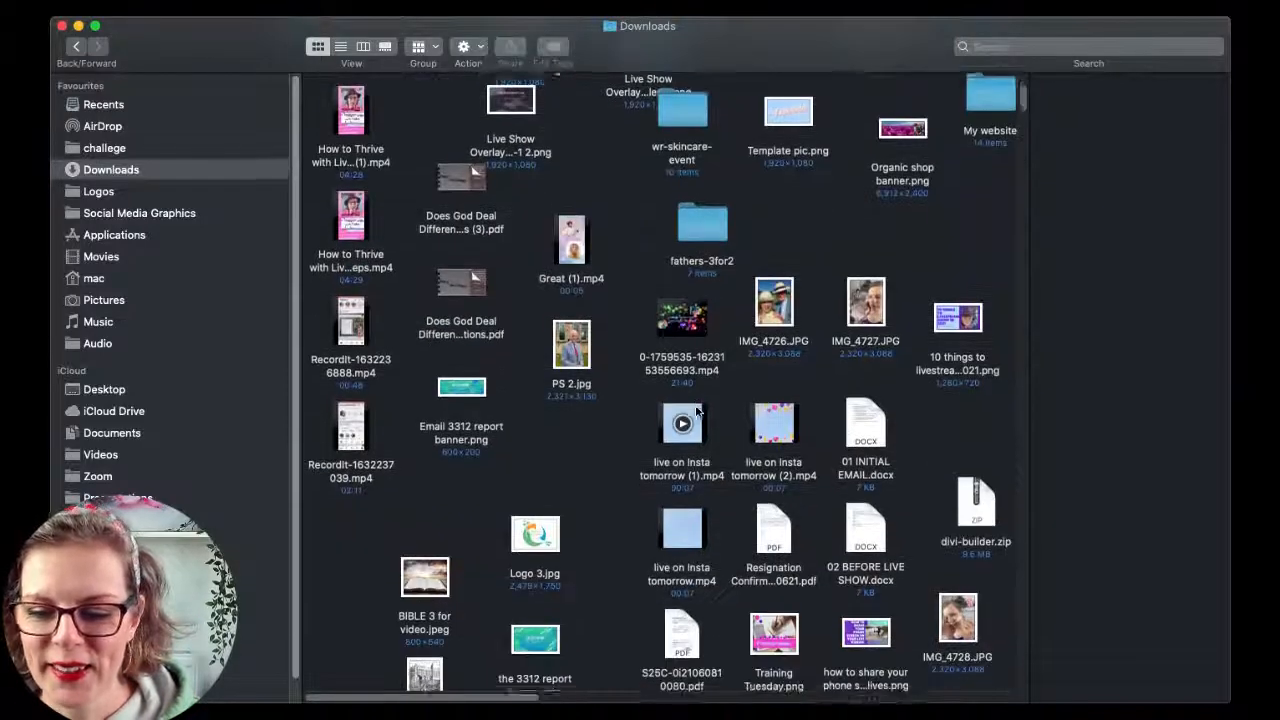
{"action": "scroll", "coordinate": [697, 411], "scroll_direction": "down", "scroll_amount": 6}
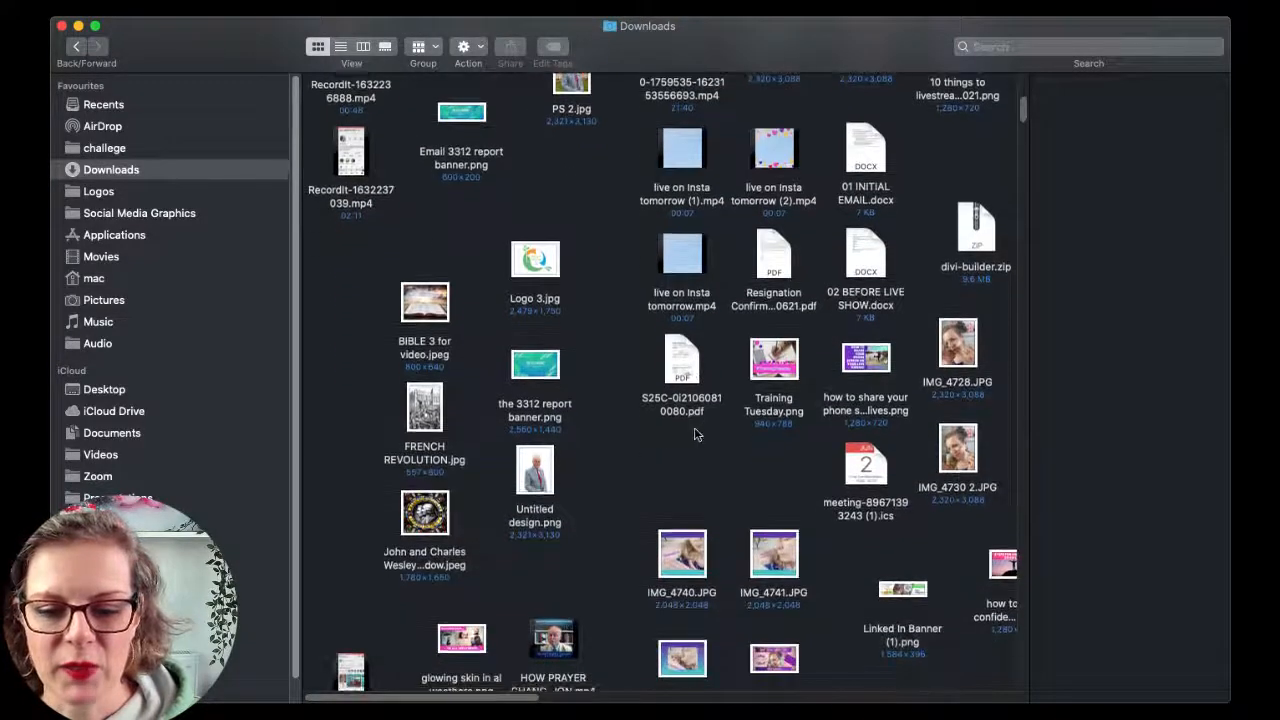
{"action": "scroll", "coordinate": [748, 458], "scroll_direction": "up", "scroll_amount": 12}
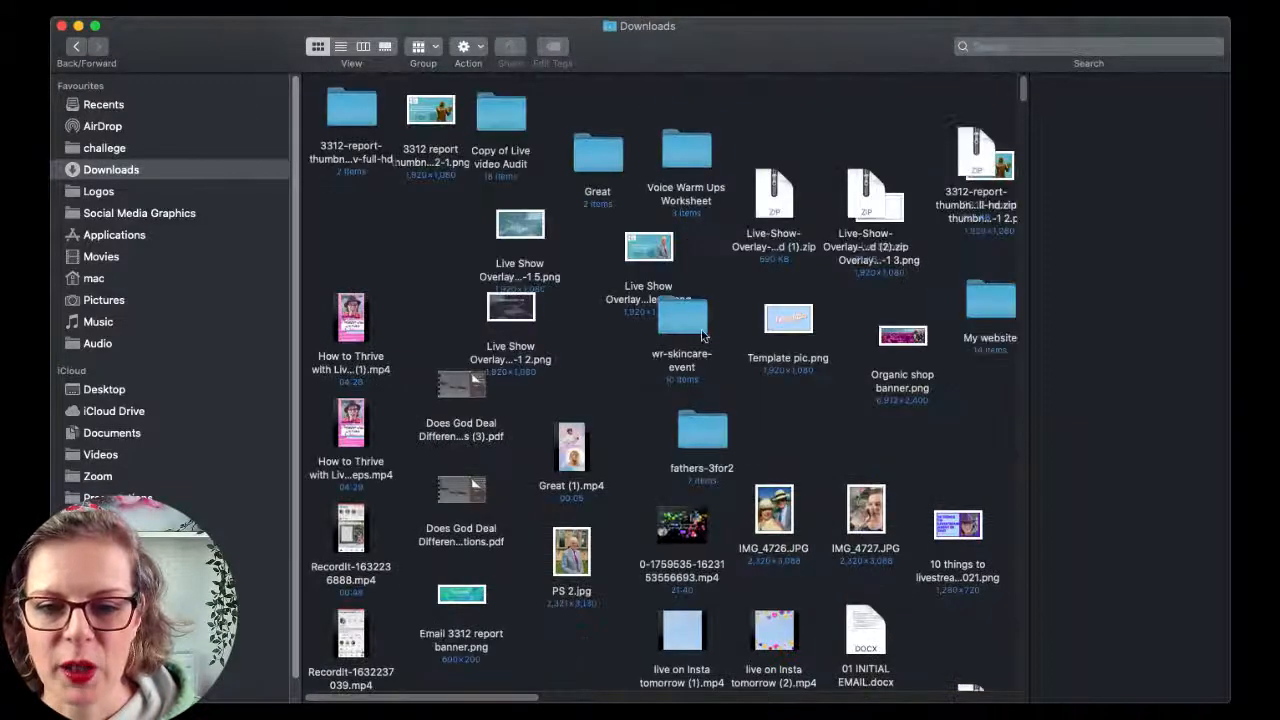
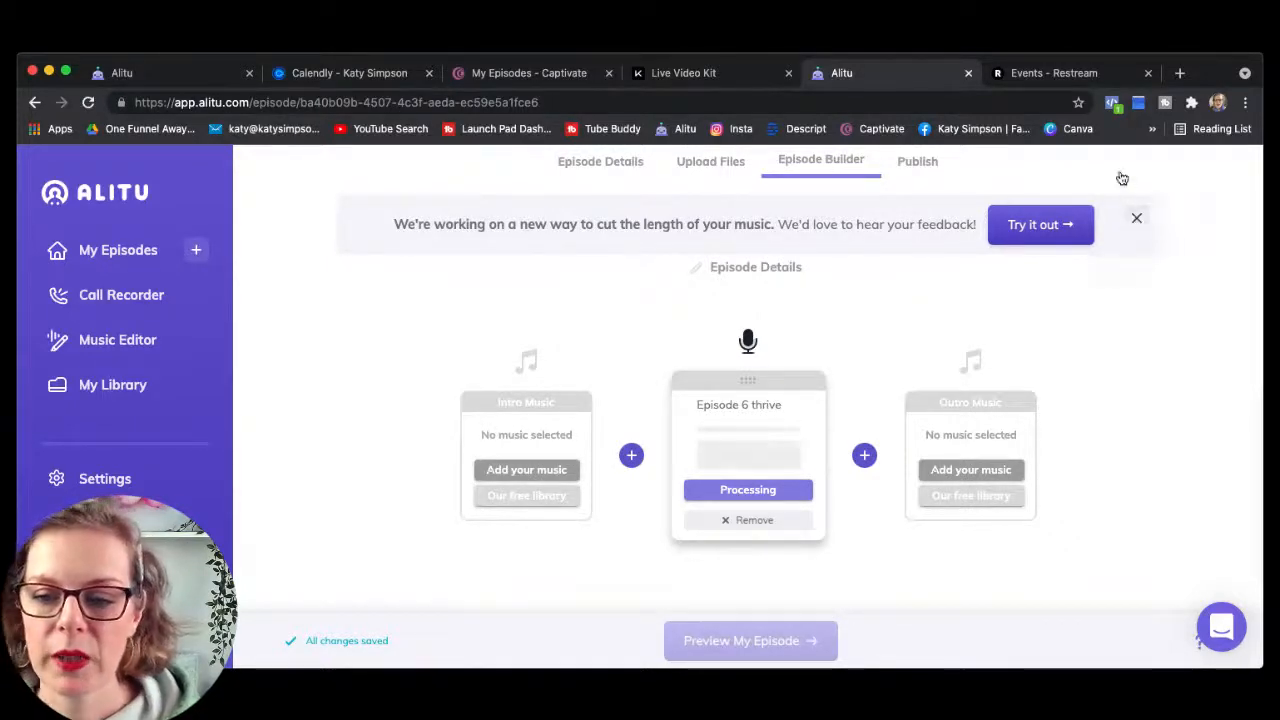
Step: Dismiss the music-length notice and play parts of Episode 6 thrive, skipping ahead midway
{"action": "left_click", "coordinate": [1137, 221]}
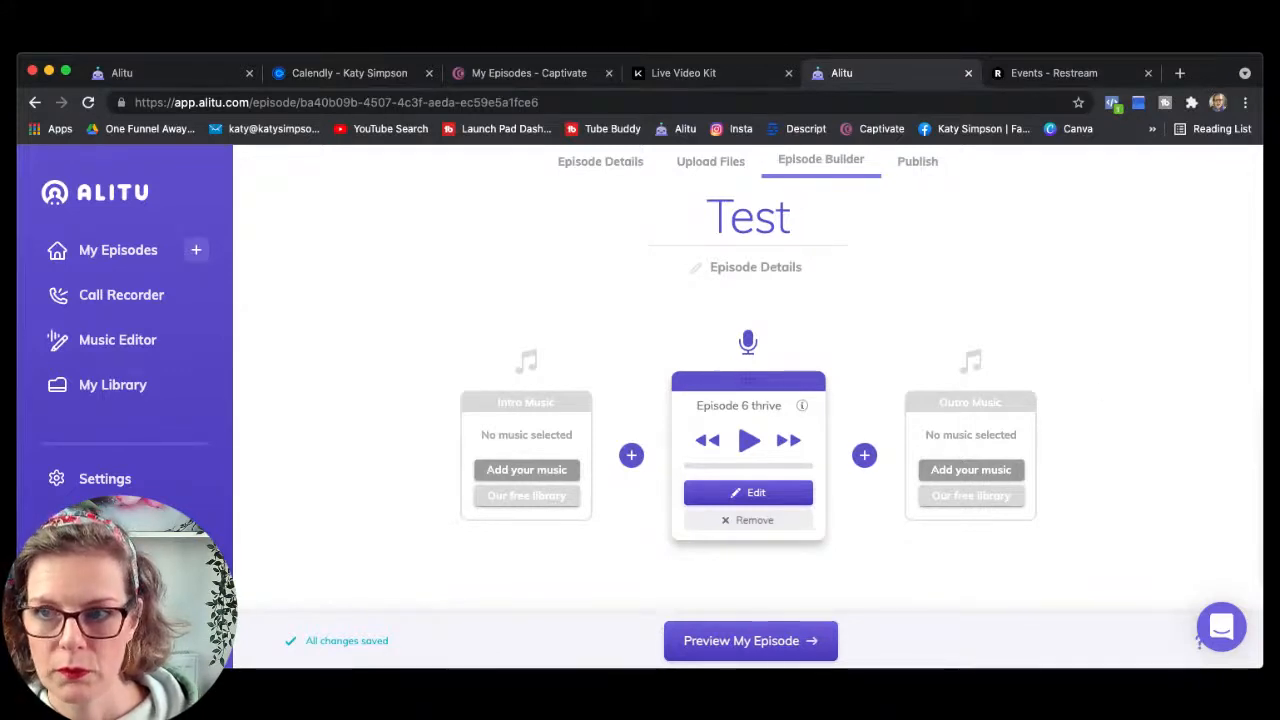
{"action": "left_click", "coordinate": [749, 442]}
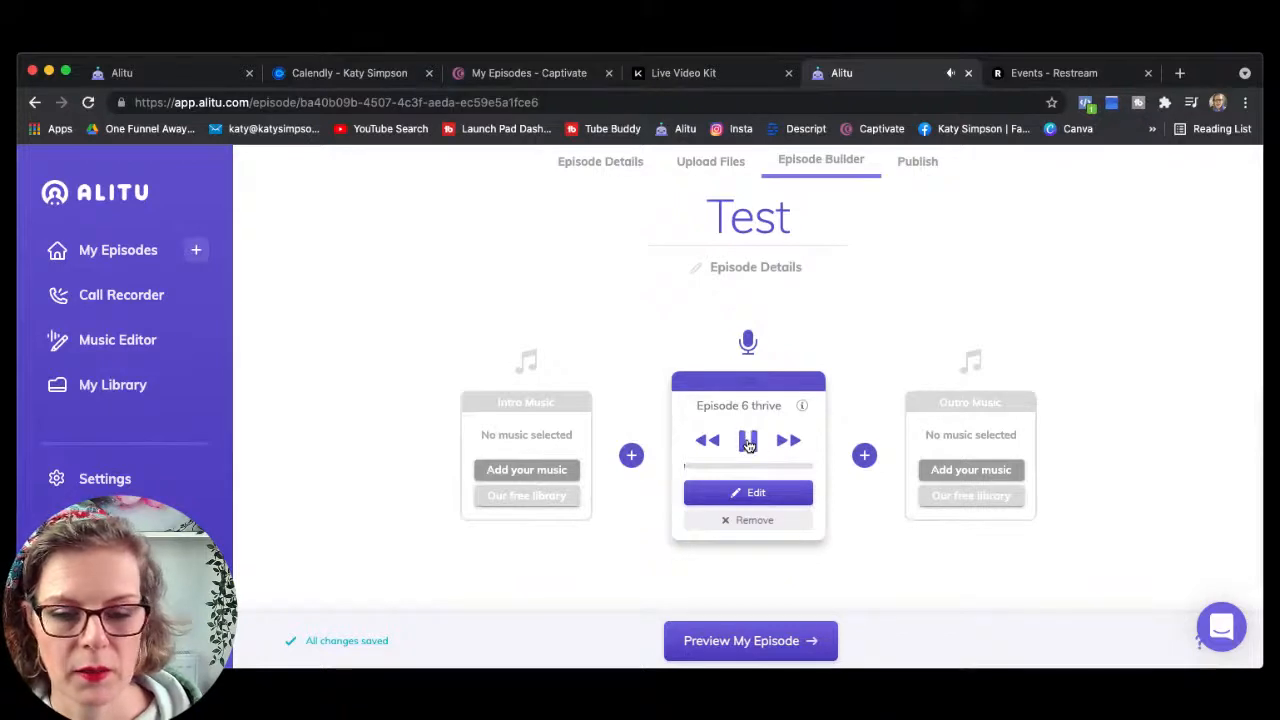
{"action": "left_click", "coordinate": [749, 442]}
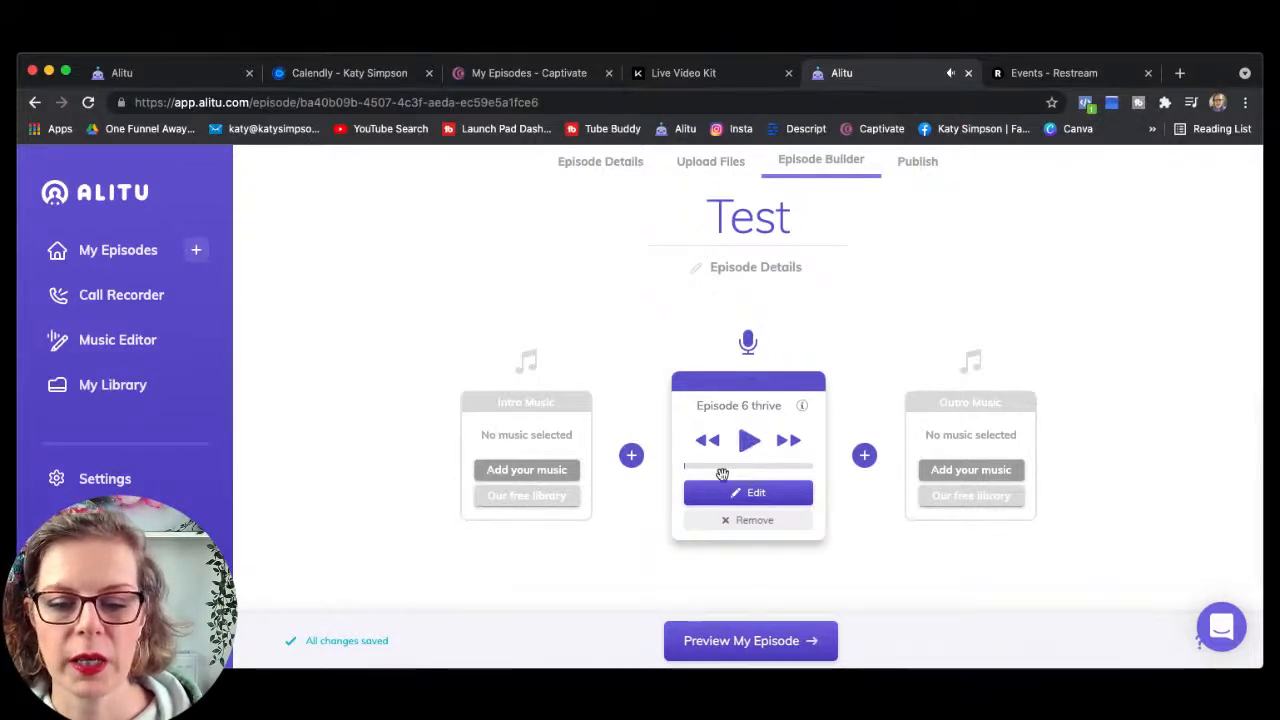
{"action": "left_click", "coordinate": [718, 467]}
{"action": "left_click_drag", "start_coordinate": [720, 473], "coordinate": [794, 464]}
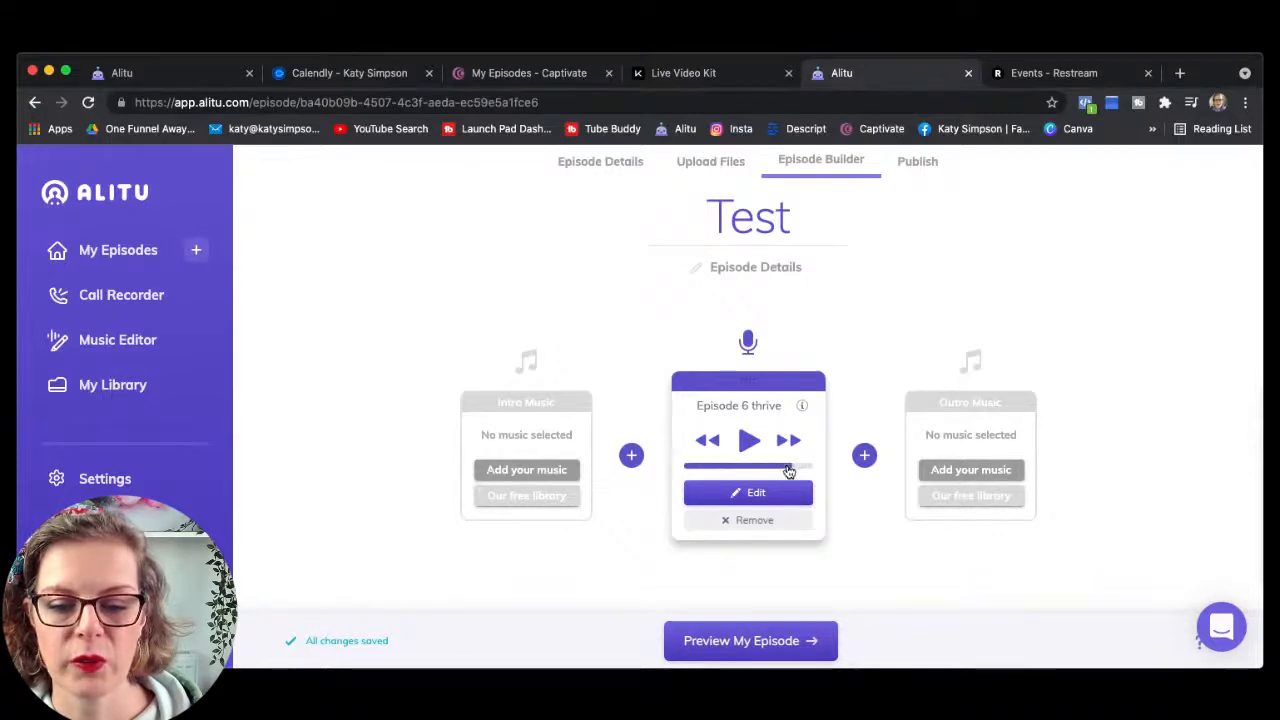
{"action": "left_click", "coordinate": [749, 443]}
{"action": "left_click", "coordinate": [749, 445]}
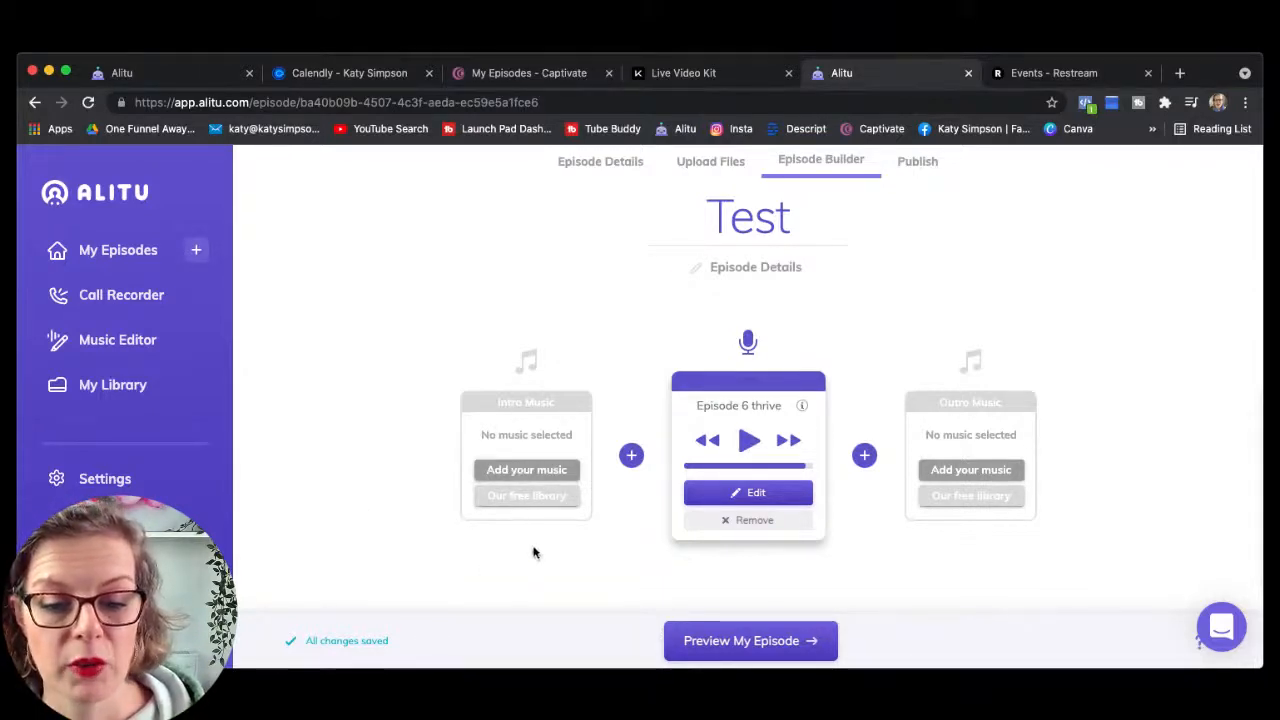
Step: Pick PRO INTRO from page 6 of the music Library for the Intro Music slot
{"action": "left_click", "coordinate": [526, 470]}
{"action": "scroll", "coordinate": [535, 440], "scroll_direction": "down", "scroll_amount": 5}
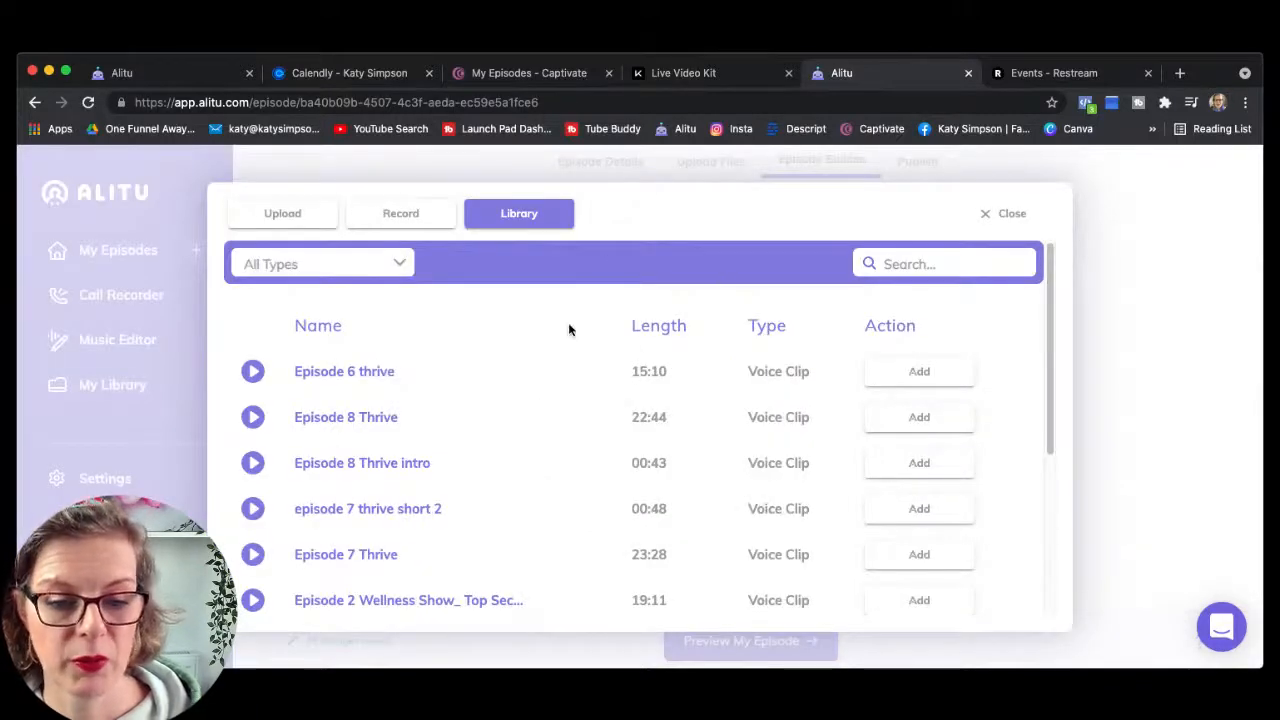
{"action": "scroll", "coordinate": [568, 330], "scroll_direction": "down", "scroll_amount": 3}
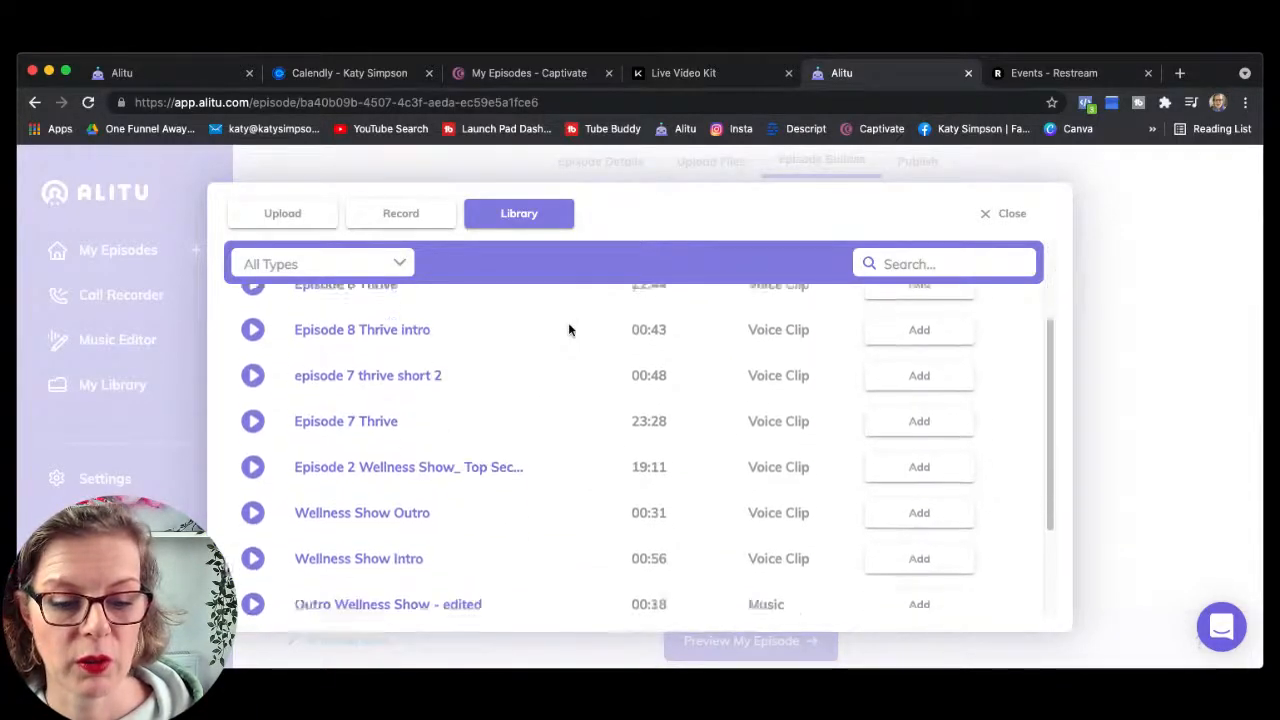
{"action": "scroll", "coordinate": [568, 330], "scroll_direction": "down", "scroll_amount": 3}
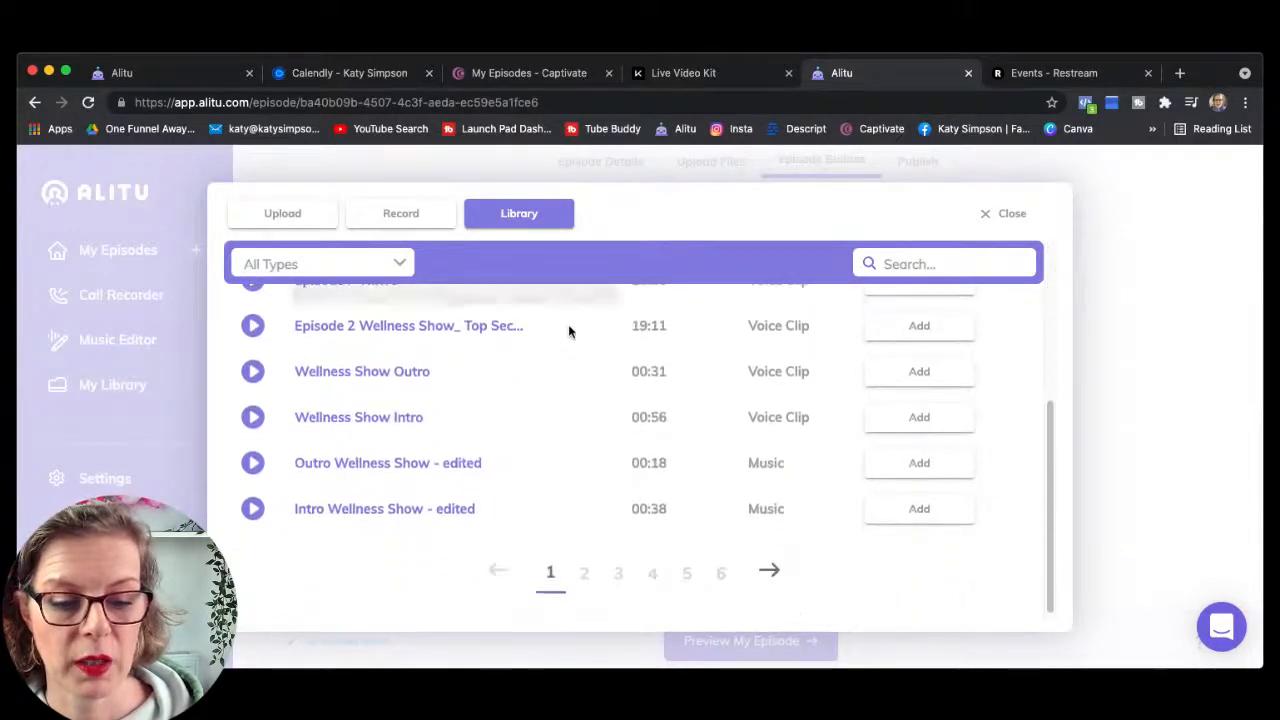
{"action": "left_click", "coordinate": [720, 573]}
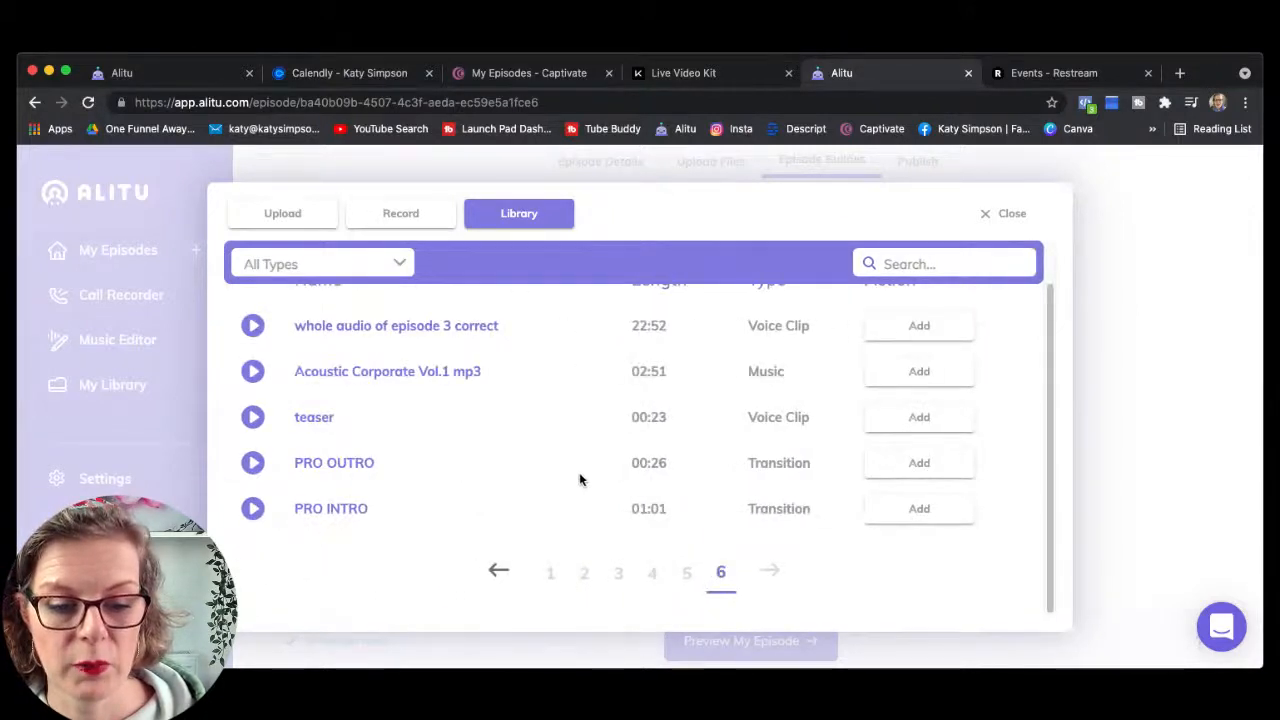
{"action": "left_click", "coordinate": [924, 512]}
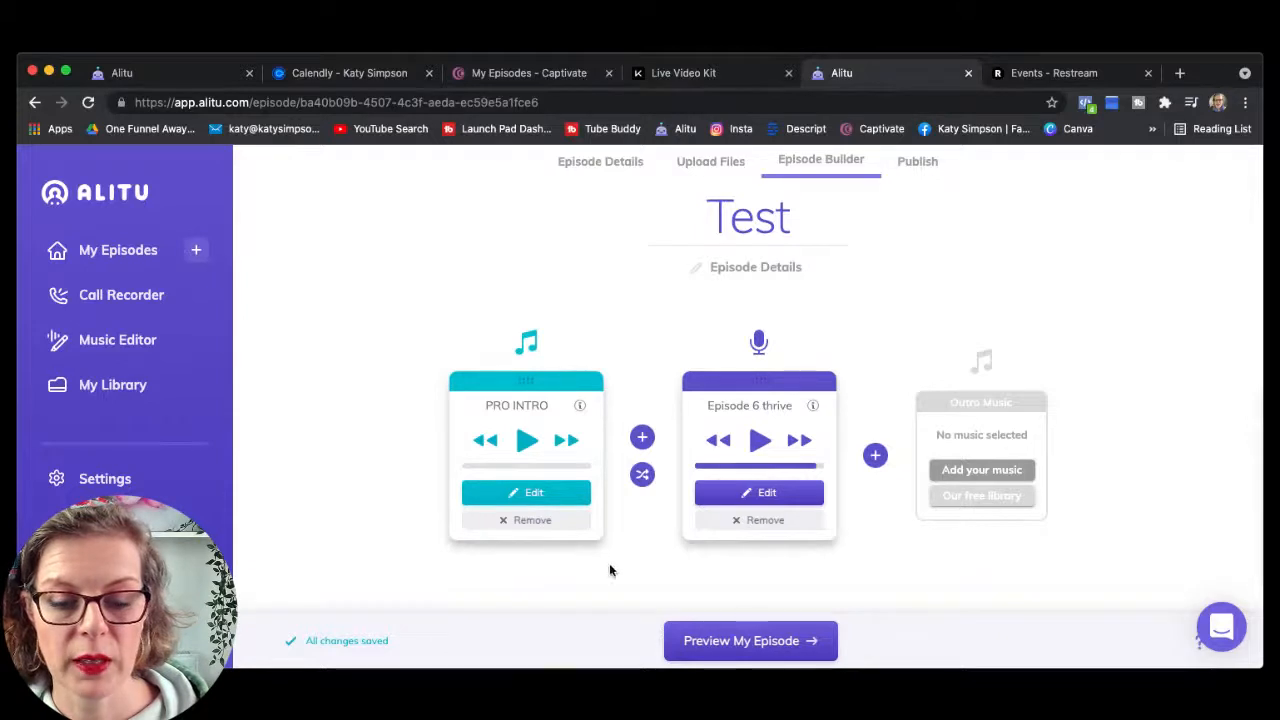
Step: Preview the PRO INTRO track, then play and pause Episode 6 thrive
{"action": "left_click", "coordinate": [525, 445]}
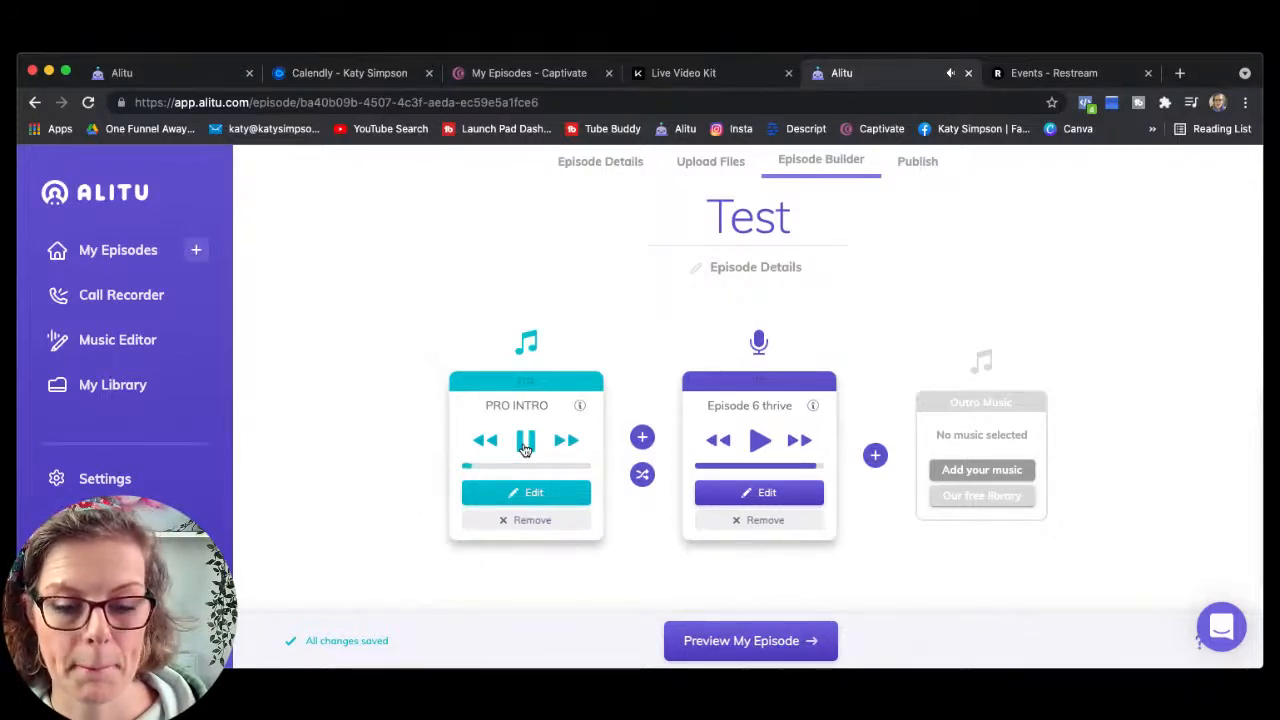
{"action": "left_click", "coordinate": [525, 447]}
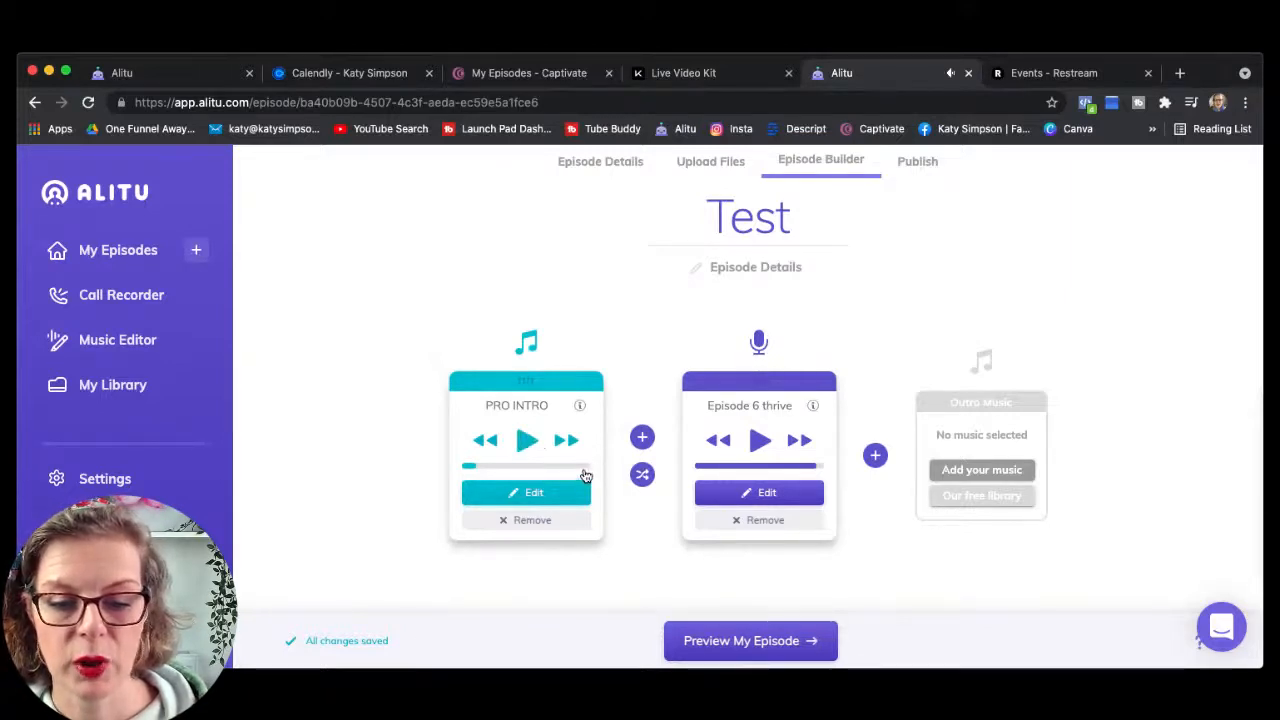
{"action": "left_click", "coordinate": [760, 443]}
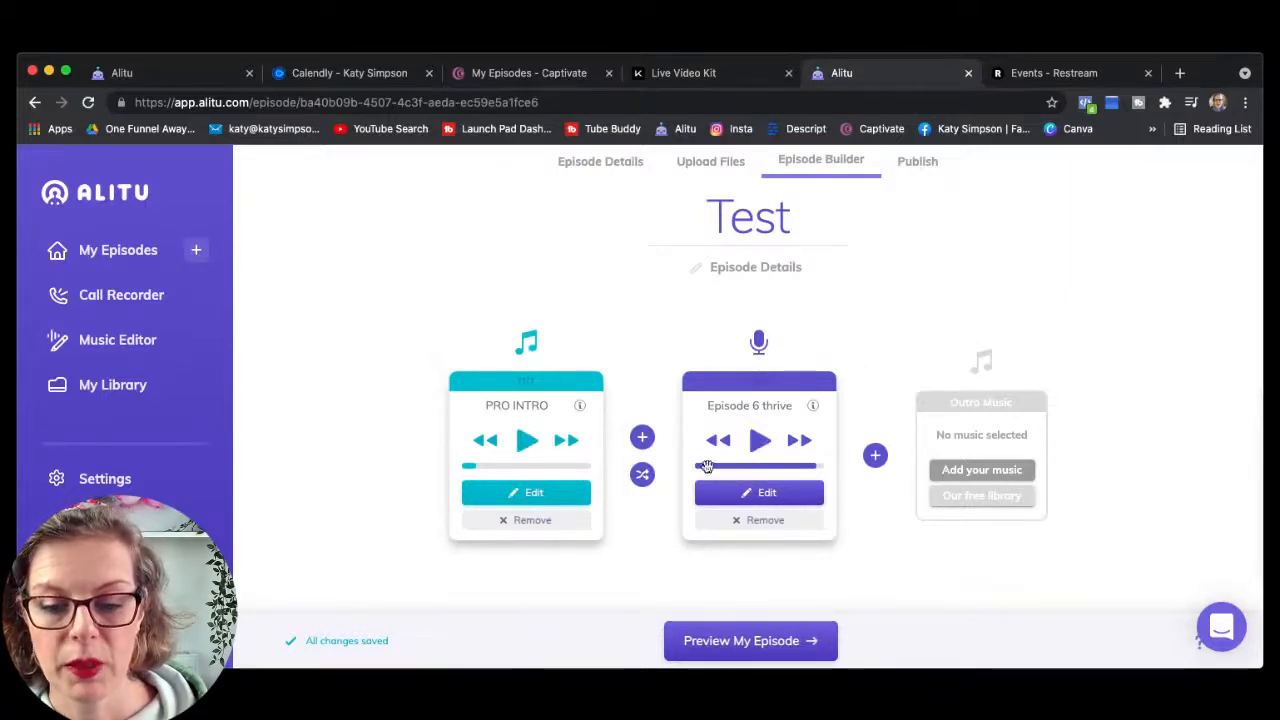
{"action": "left_click", "coordinate": [759, 445]}
{"action": "left_click", "coordinate": [759, 444]}
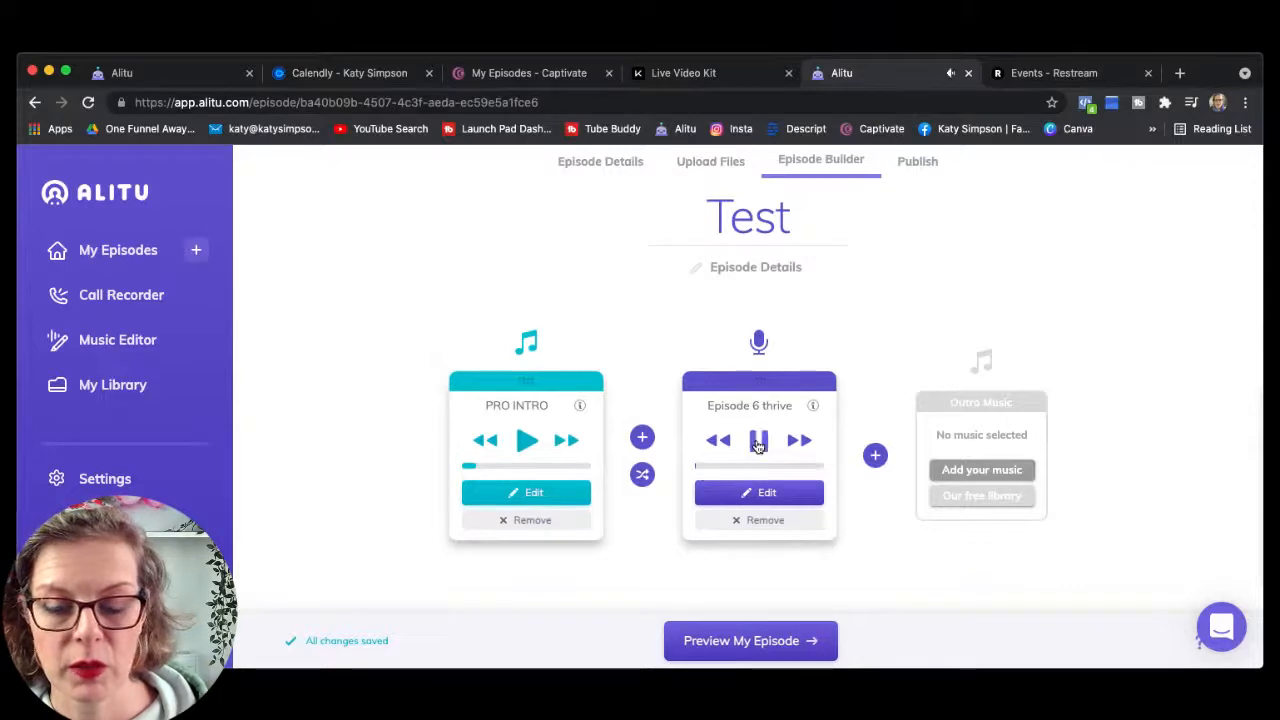
{"action": "left_click", "coordinate": [759, 444]}
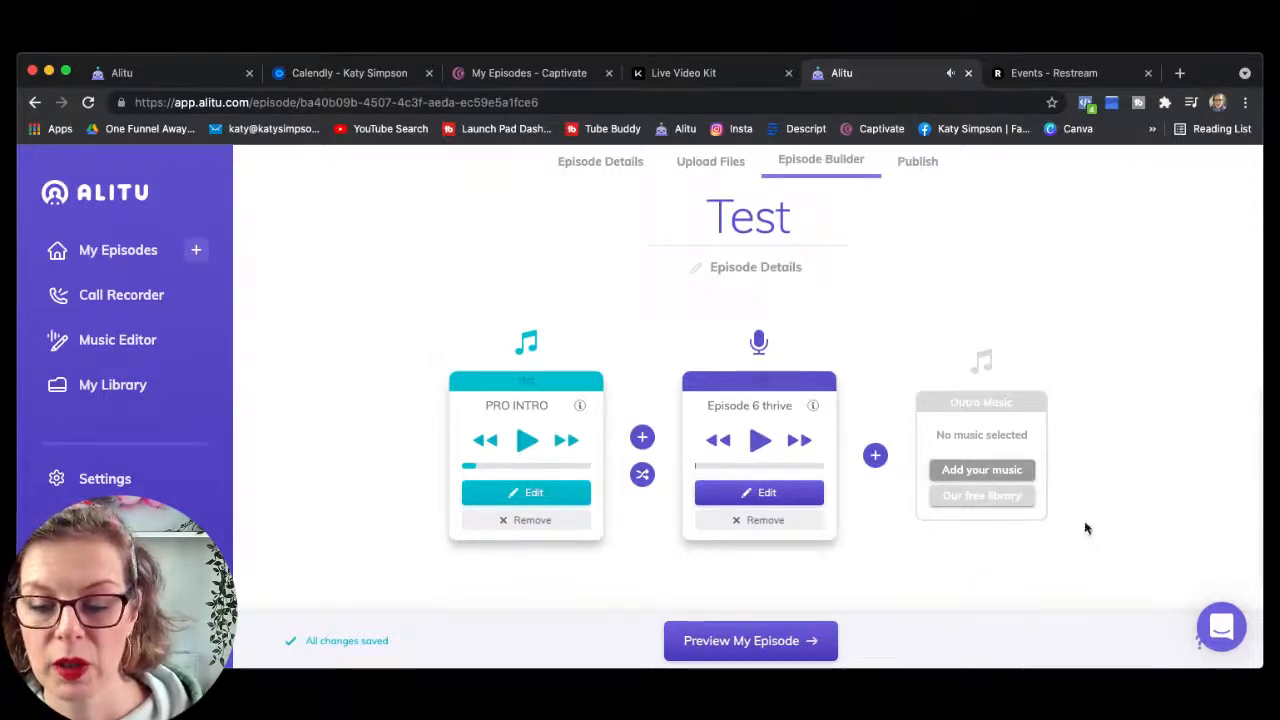
Step: Pick PRO OUTRO from page 6 of the music Library for the Outro Music slot
{"action": "left_click", "coordinate": [970, 475]}
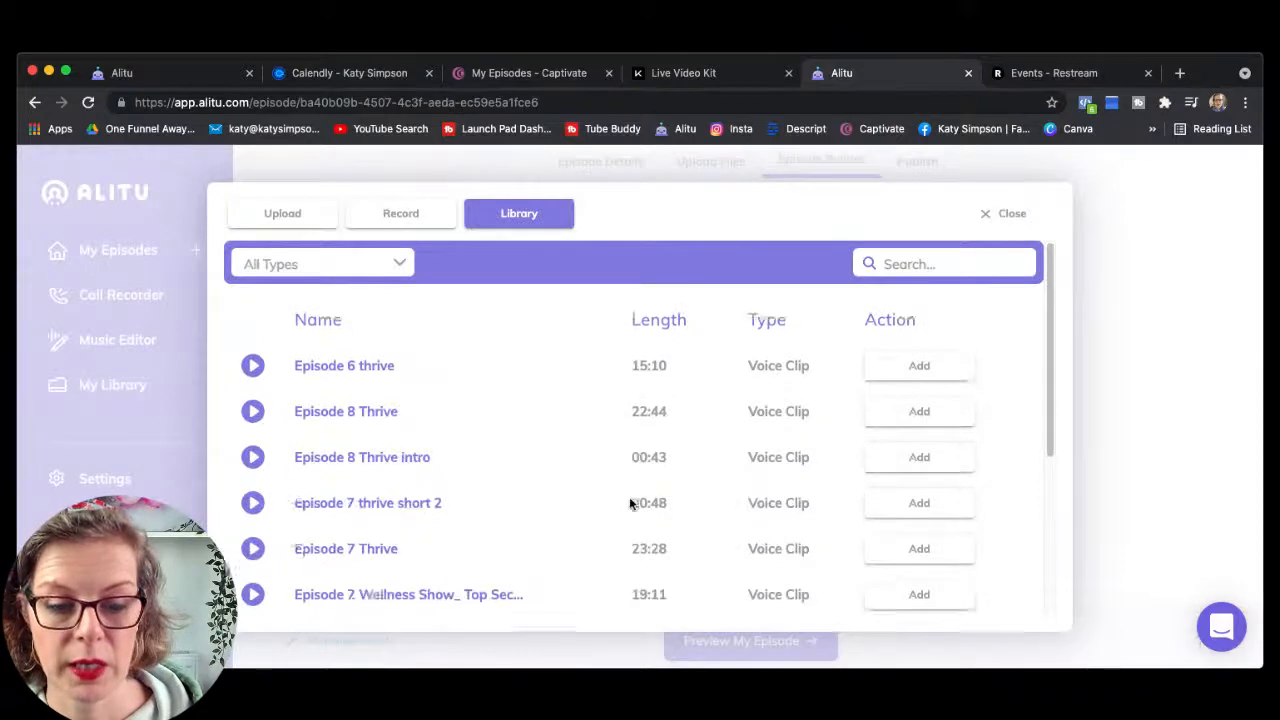
{"action": "scroll", "coordinate": [627, 505], "scroll_direction": "down", "scroll_amount": 5}
{"action": "left_click", "coordinate": [767, 574]}
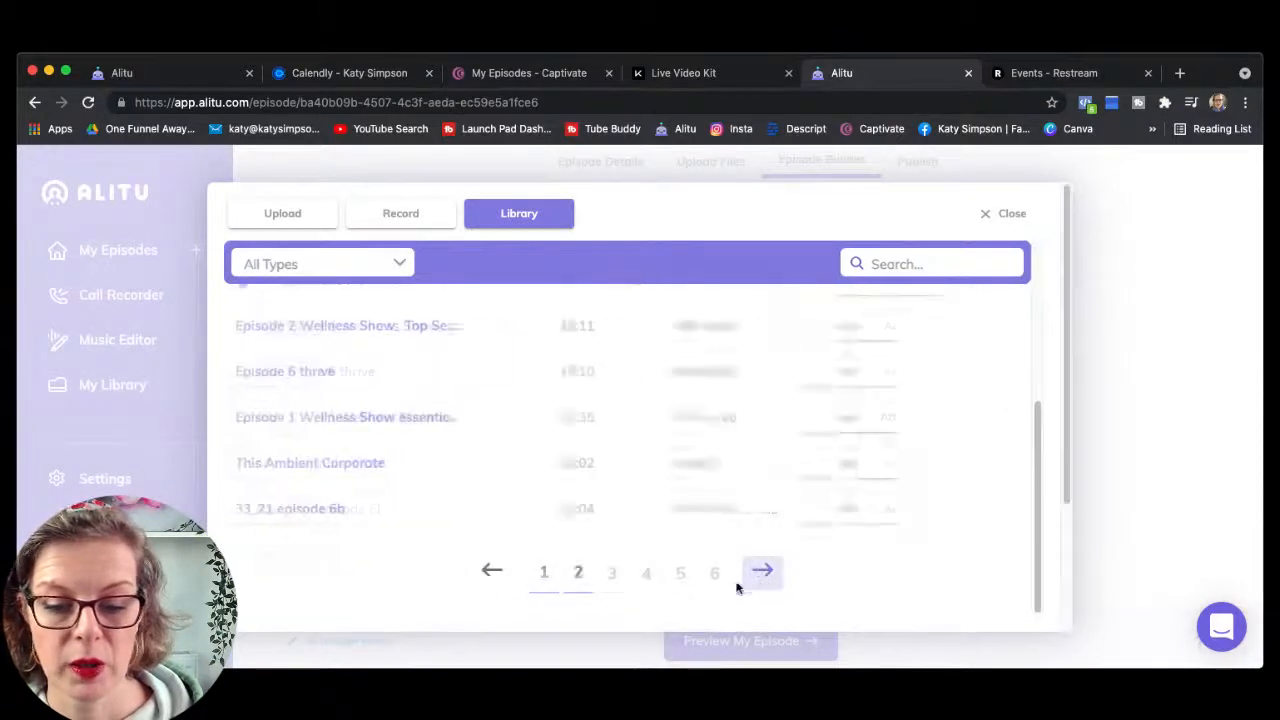
{"action": "left_click", "coordinate": [718, 576]}
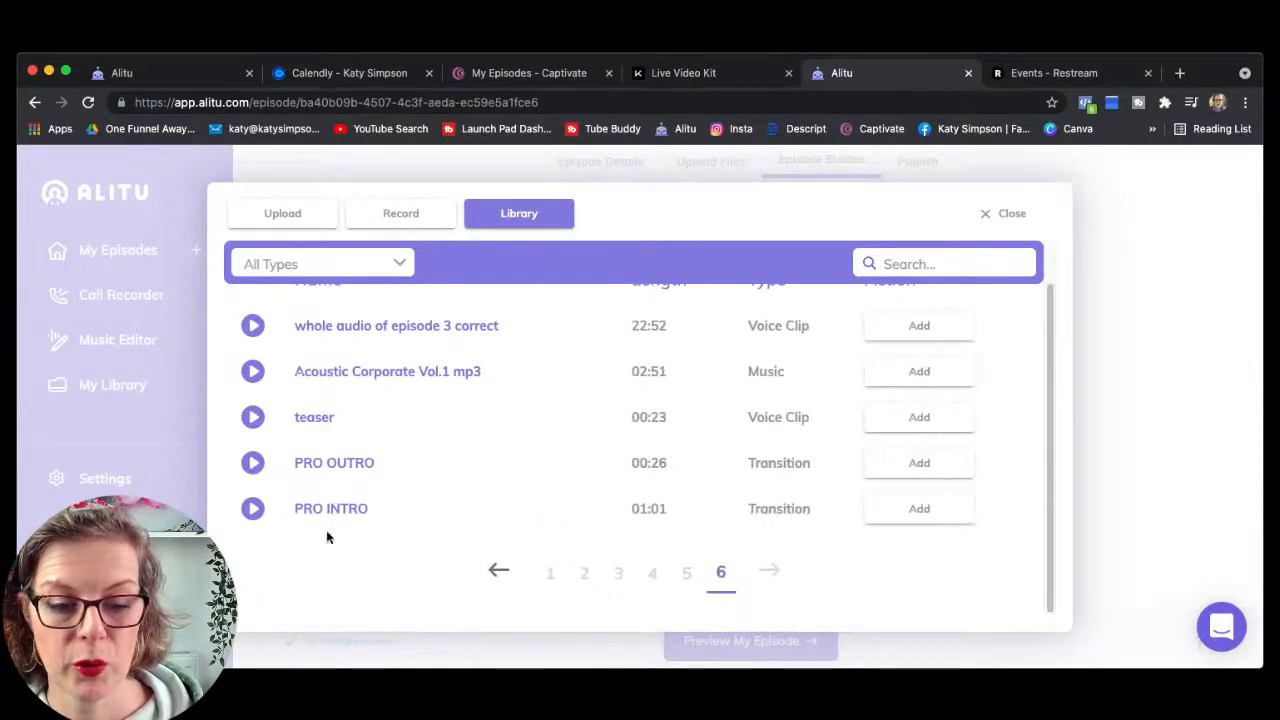
{"action": "left_click", "coordinate": [917, 464]}
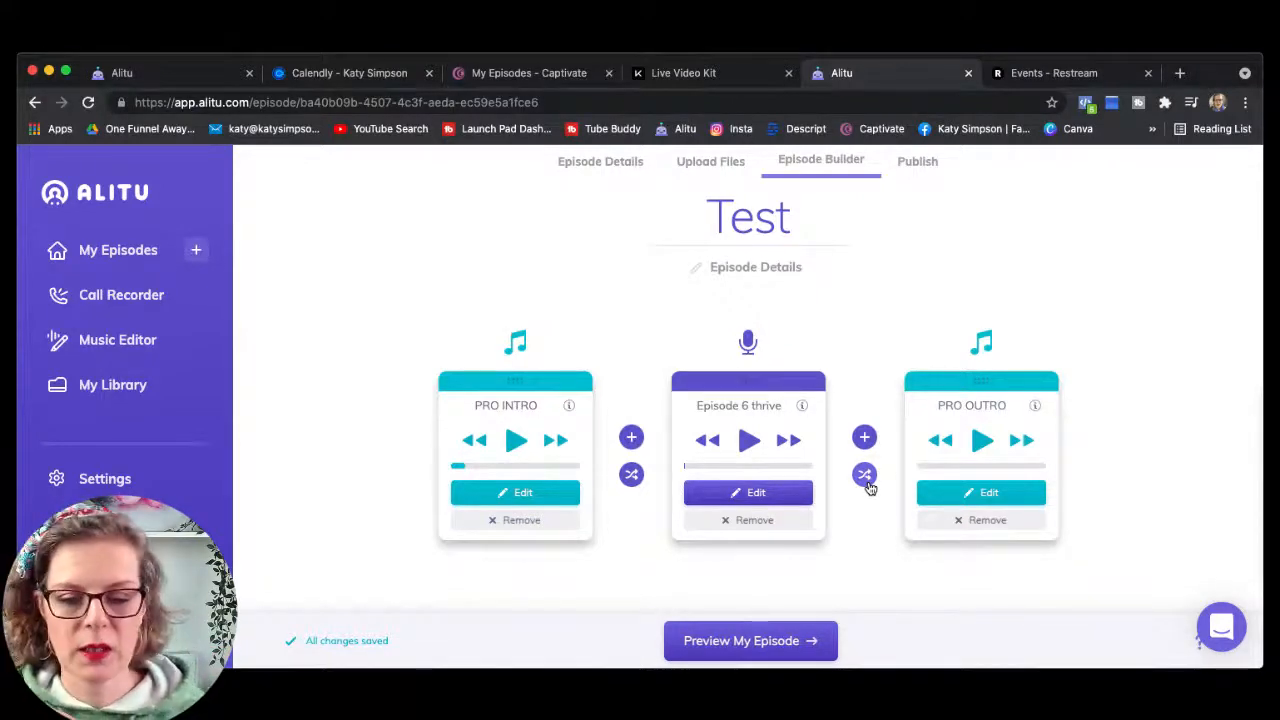
Step: Set the intro-to-episode transition to 3.5 seconds, with intro fading out and episode fading in
{"action": "left_click", "coordinate": [631, 476]}
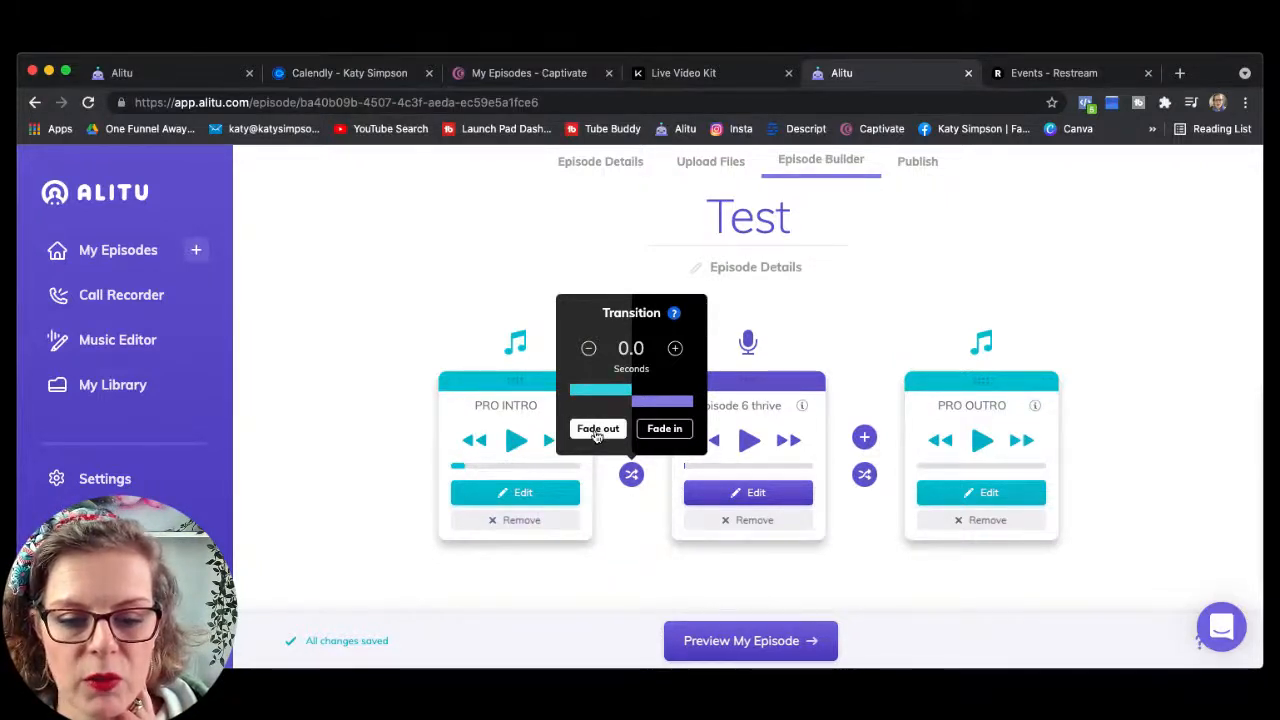
{"action": "left_click", "coordinate": [676, 348]}
{"action": "left_click", "coordinate": [676, 348]}
{"action": "left_click", "coordinate": [676, 348]}
{"action": "left_click", "coordinate": [676, 348]}
{"action": "left_click", "coordinate": [676, 348]}
{"action": "left_click", "coordinate": [676, 348]}
{"action": "left_click", "coordinate": [676, 348]}
{"action": "left_click", "coordinate": [676, 348]}
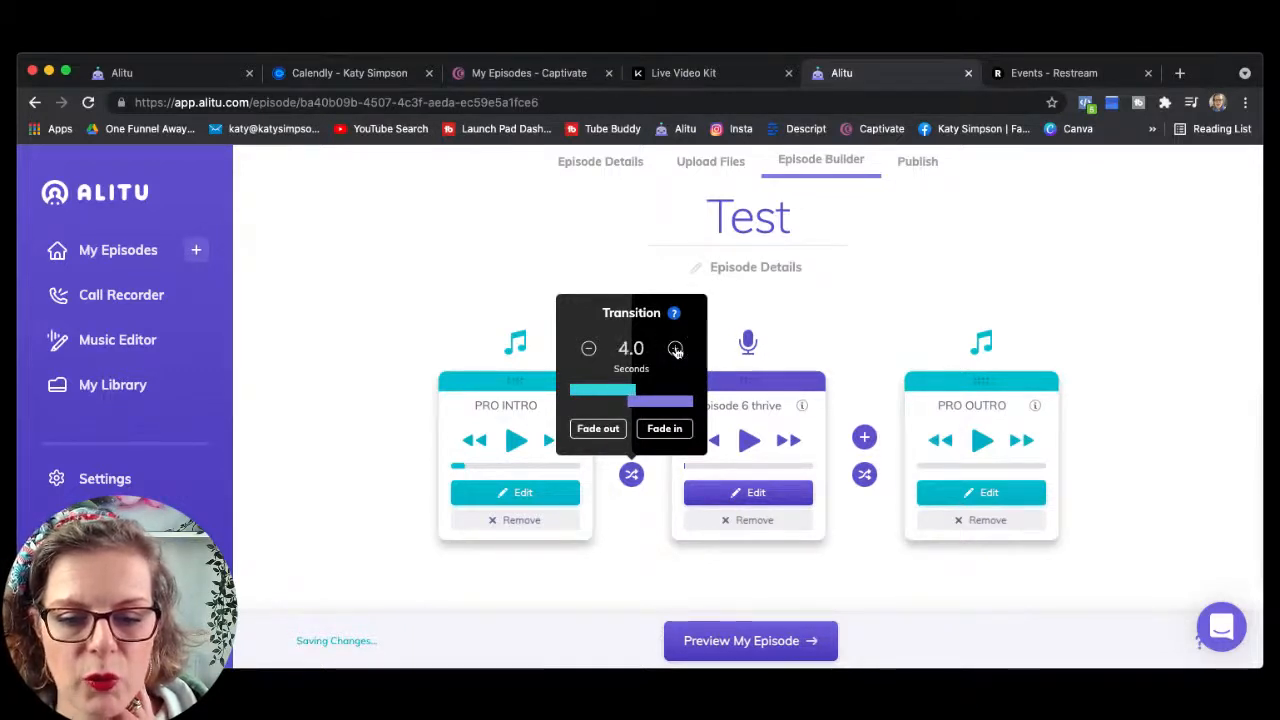
{"action": "left_click", "coordinate": [589, 350]}
{"action": "left_click", "coordinate": [589, 350]}
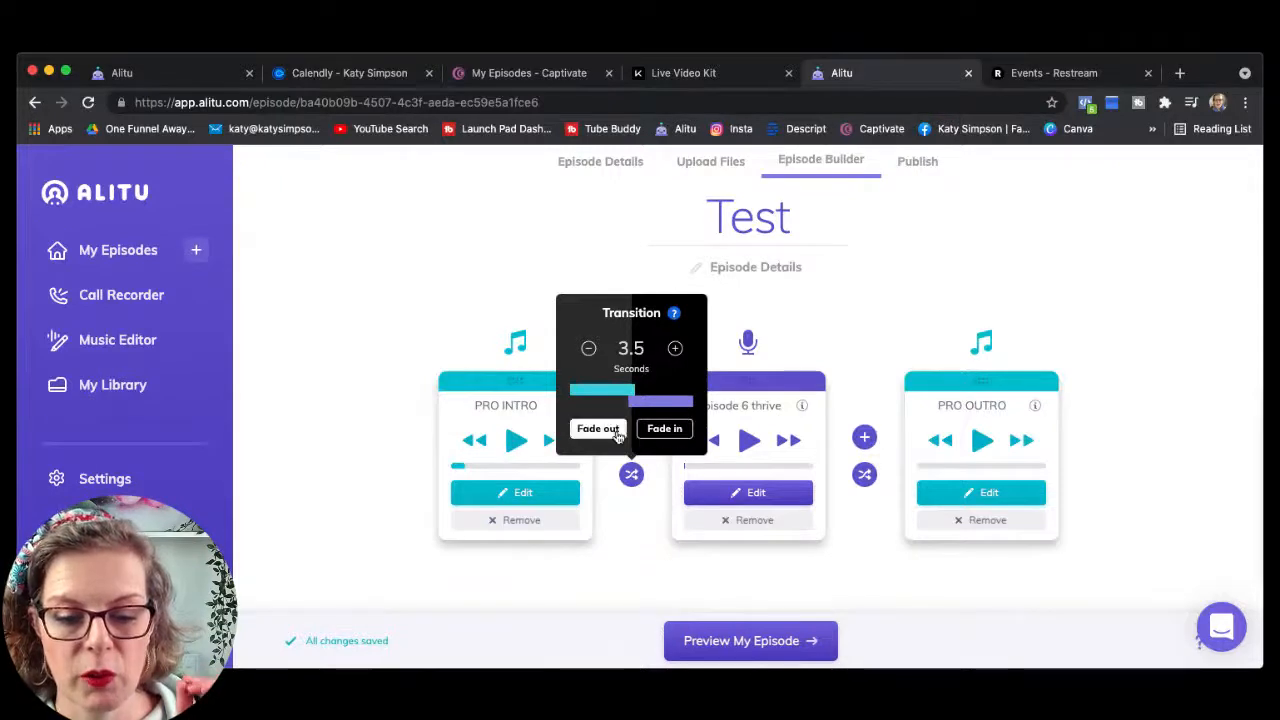
{"action": "left_click", "coordinate": [614, 430]}
{"action": "left_click", "coordinate": [663, 430]}
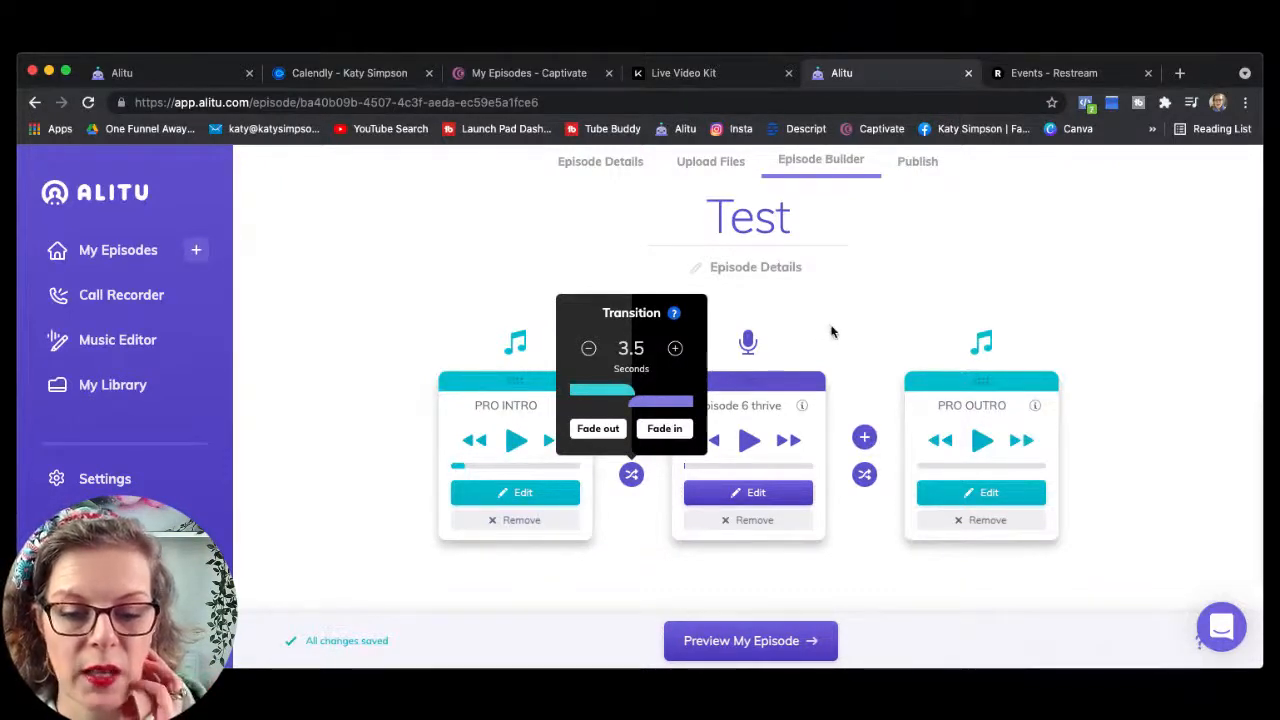
{"action": "left_click", "coordinate": [837, 326]}
Step: Set the episode-to-outro transition to 3.5 seconds with the PRO OUTRO fading in
{"action": "left_click", "coordinate": [867, 478]}
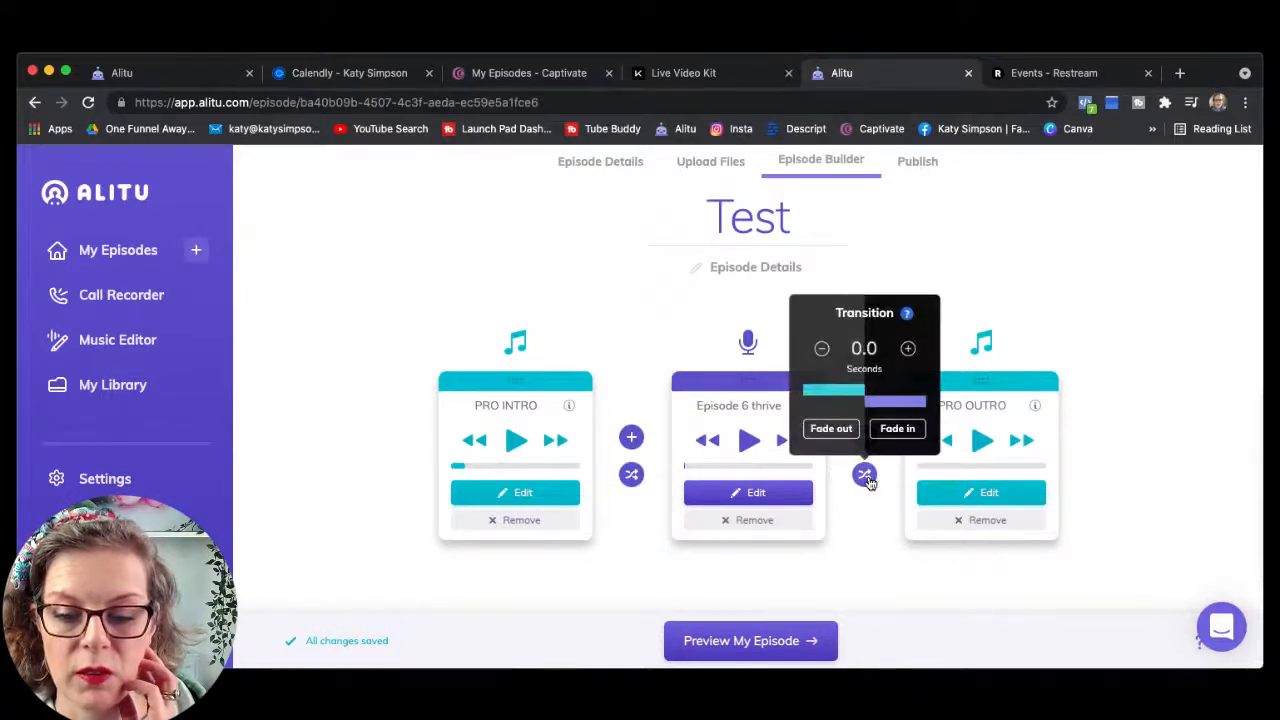
{"action": "left_click", "coordinate": [909, 349]}
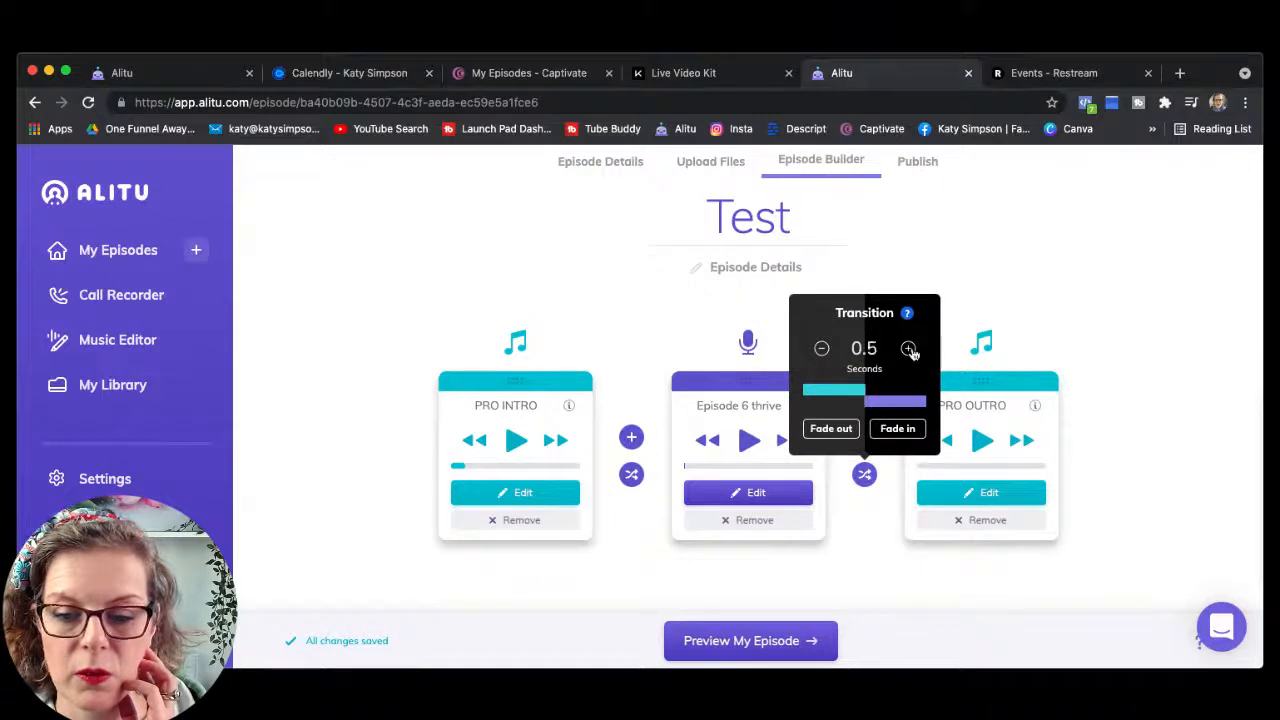
{"action": "left_click", "coordinate": [909, 349]}
{"action": "left_click", "coordinate": [909, 349]}
{"action": "left_click", "coordinate": [909, 349]}
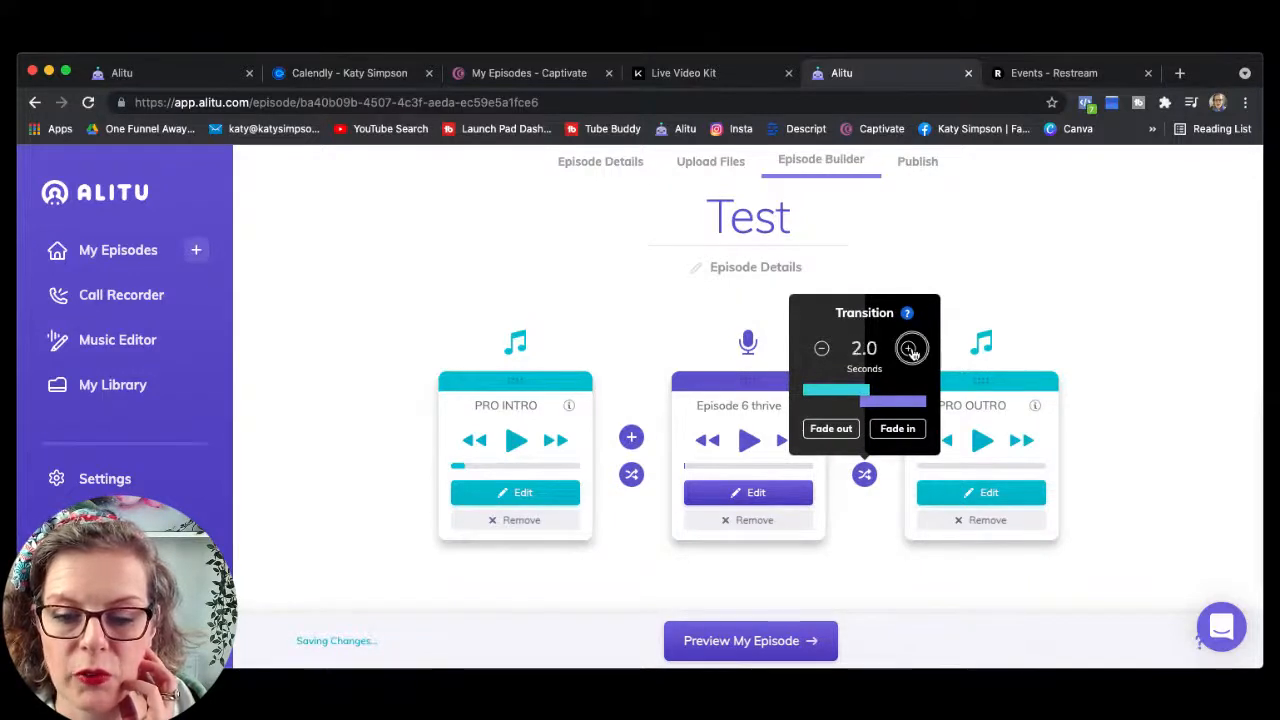
{"action": "left_click", "coordinate": [909, 349]}
{"action": "left_click", "coordinate": [908, 349]}
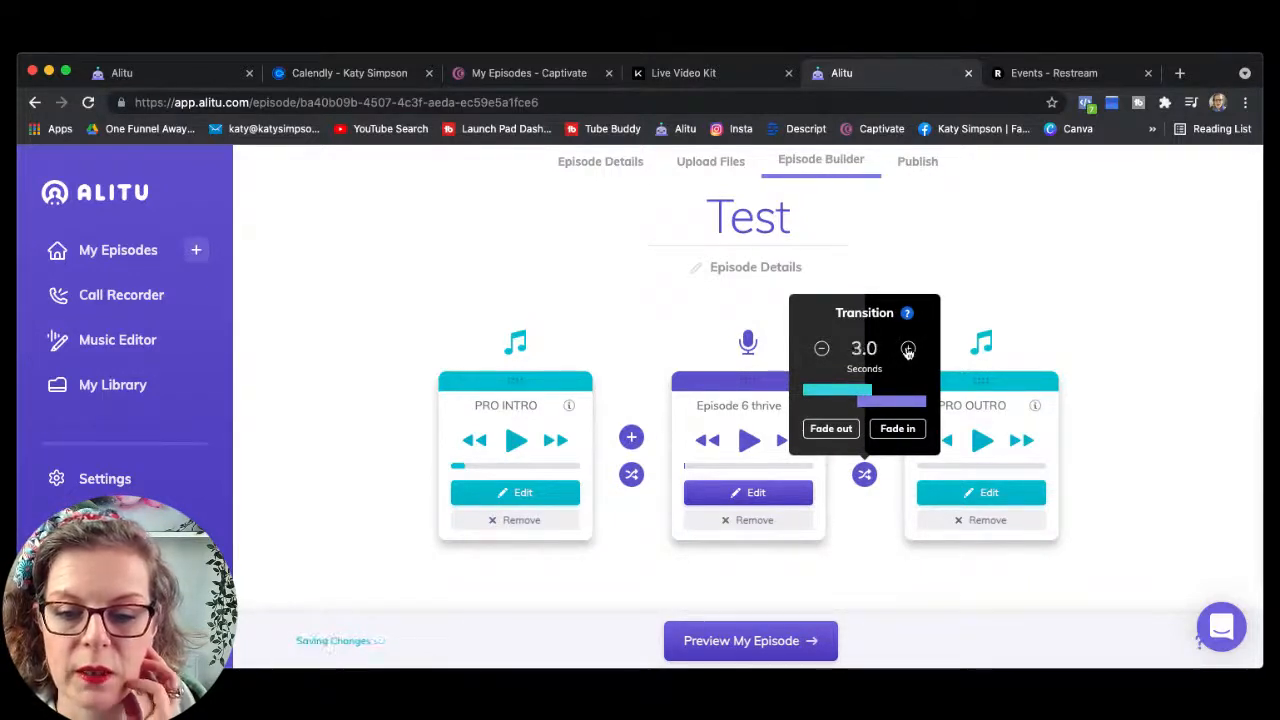
{"action": "left_click", "coordinate": [908, 349]}
{"action": "left_click", "coordinate": [884, 436]}
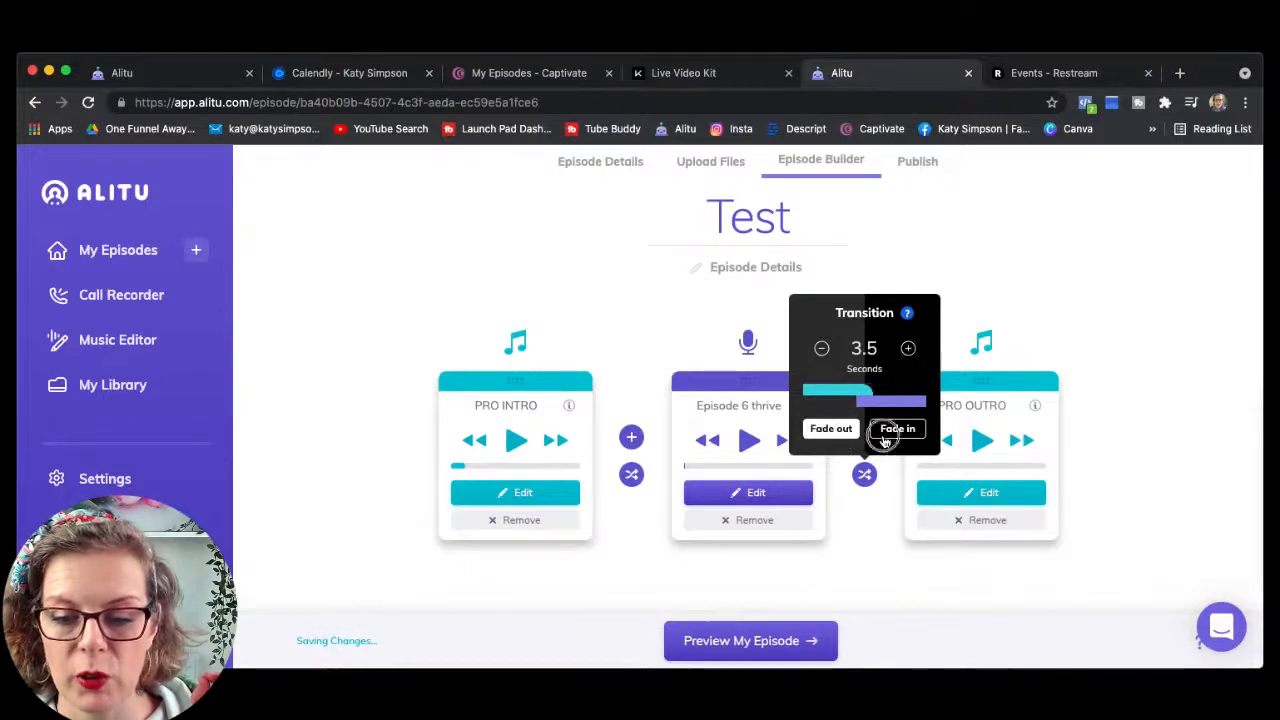
{"action": "left_click", "coordinate": [1033, 289]}
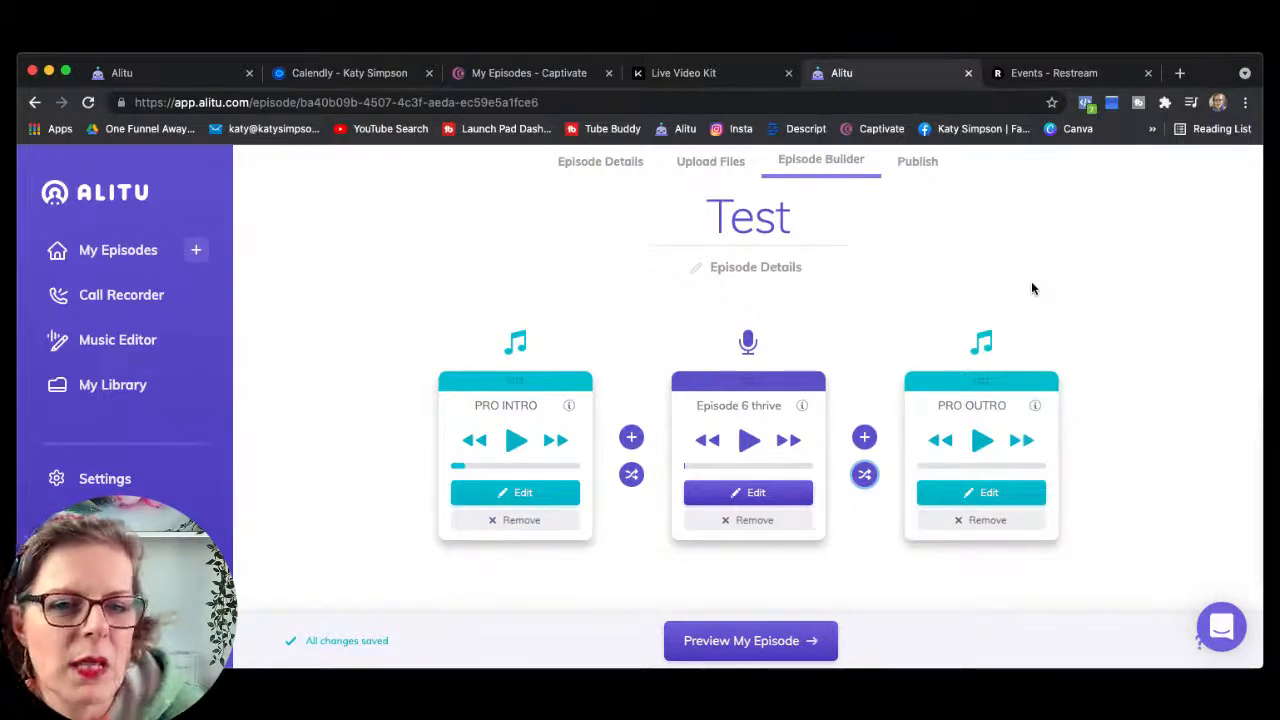
Step: Send the Test episode for processing with Preview My Episode, then switch to Captivate's episodes tab
{"action": "left_click", "coordinate": [720, 648]}
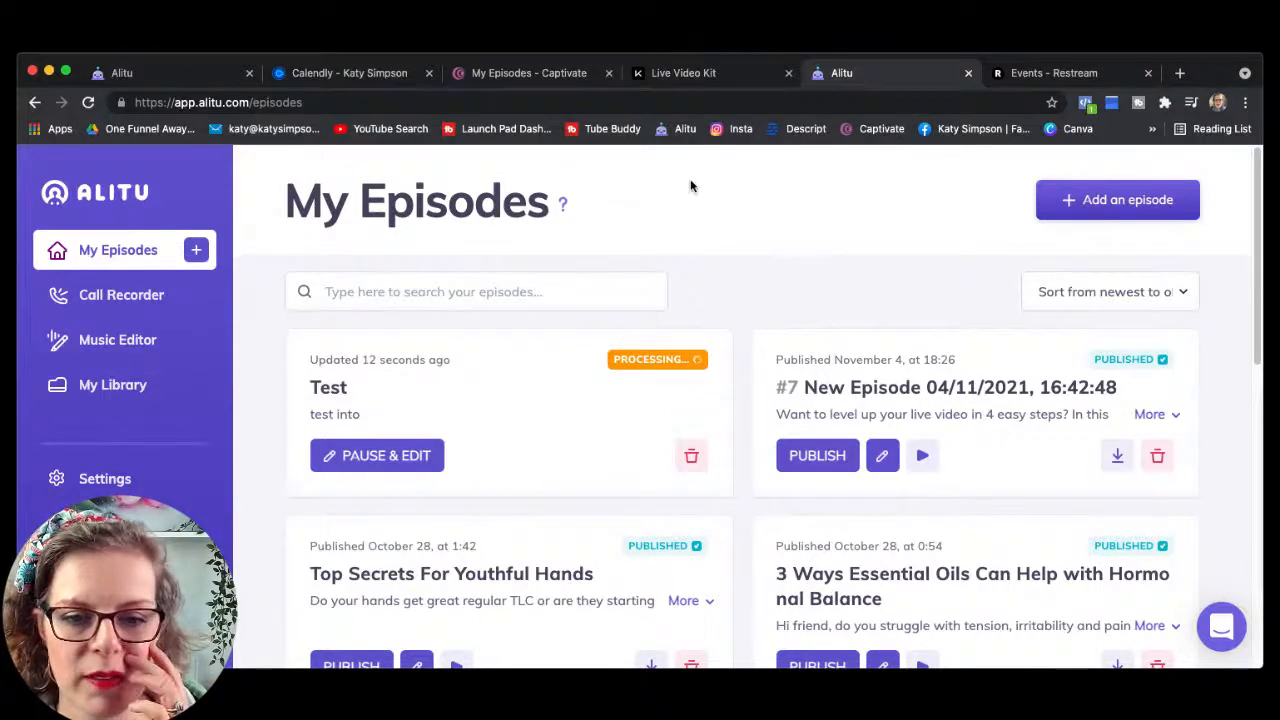
{"action": "left_click", "coordinate": [498, 76]}
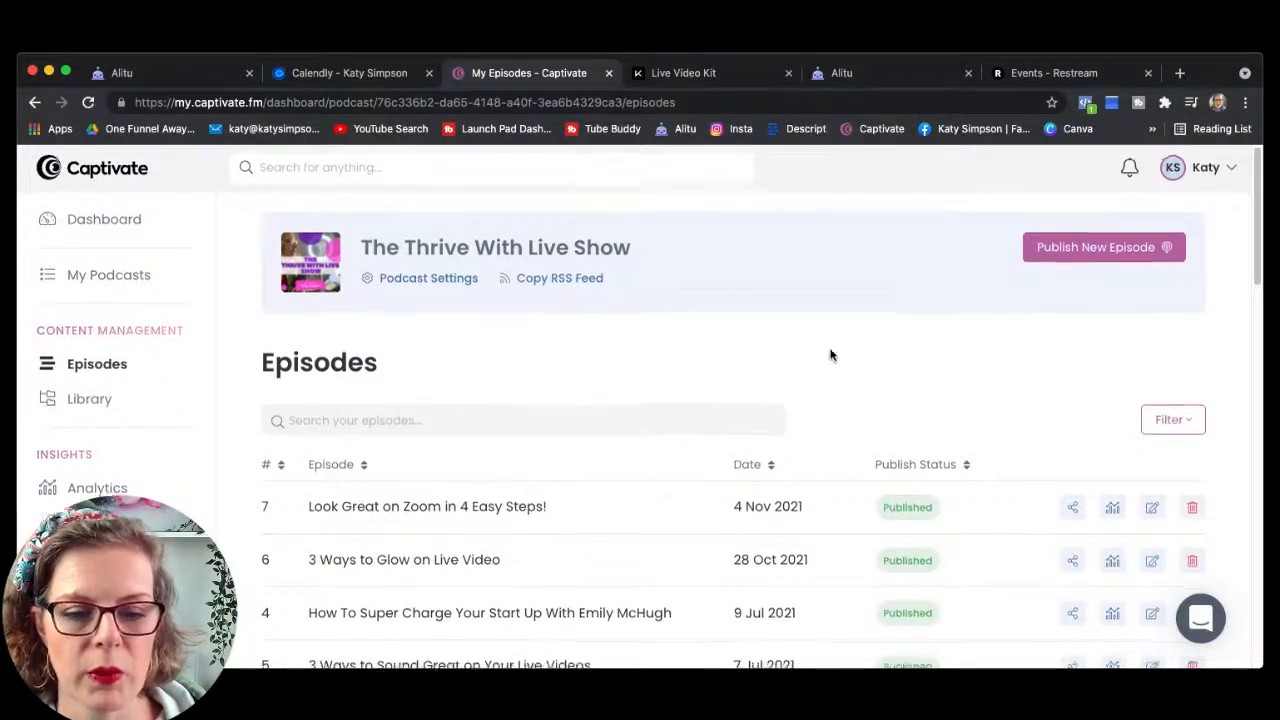
Step: Browse The Thrive With Live Show's episode list in Captivate and open Publish New Episode
{"action": "scroll", "coordinate": [830, 355], "scroll_direction": "down", "scroll_amount": 2}
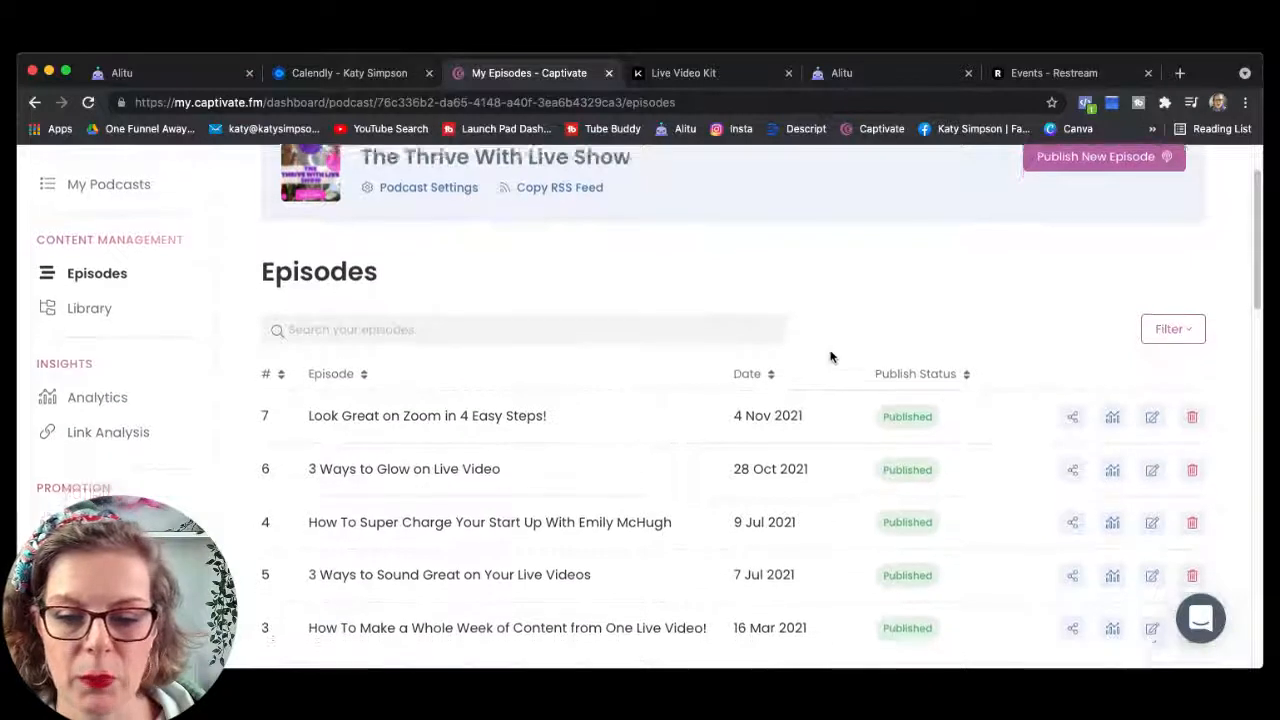
{"action": "scroll", "coordinate": [830, 355], "scroll_direction": "down", "scroll_amount": 5}
{"action": "scroll", "coordinate": [830, 355], "scroll_direction": "up", "scroll_amount": 1}
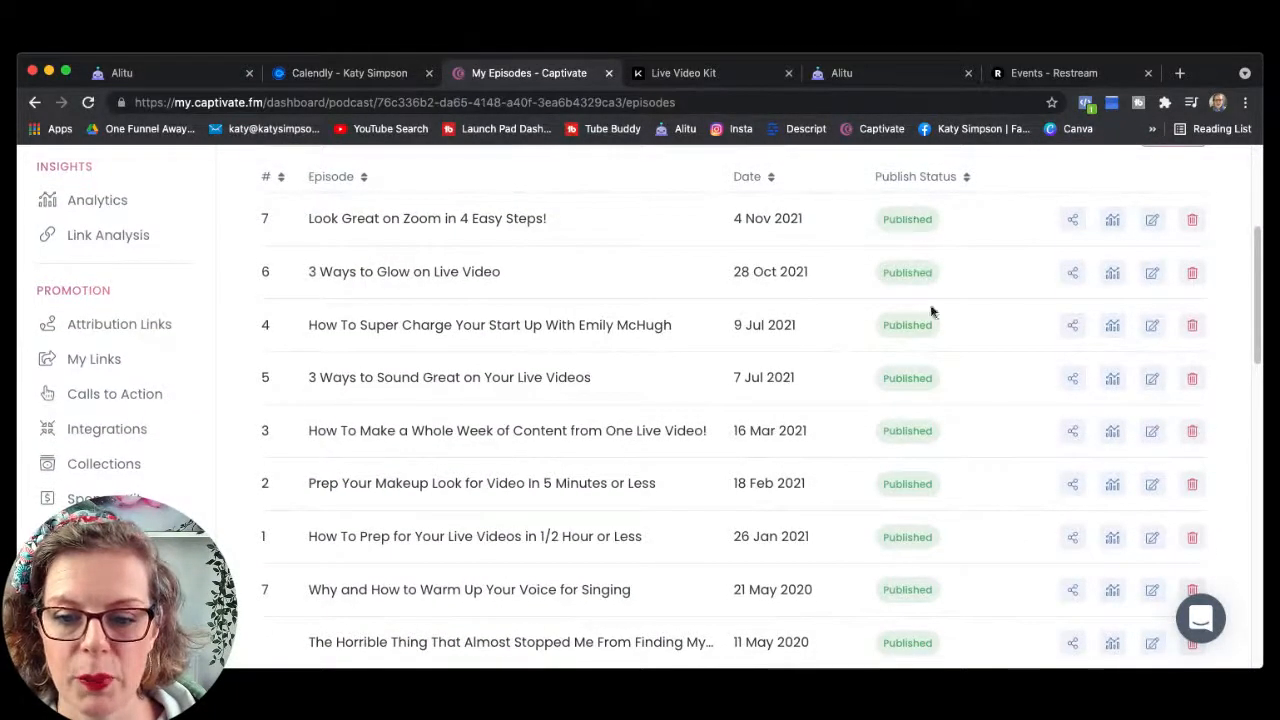
{"action": "scroll", "coordinate": [905, 525], "scroll_direction": "up", "scroll_amount": 1}
{"action": "scroll", "coordinate": [905, 520], "scroll_direction": "up", "scroll_amount": 2}
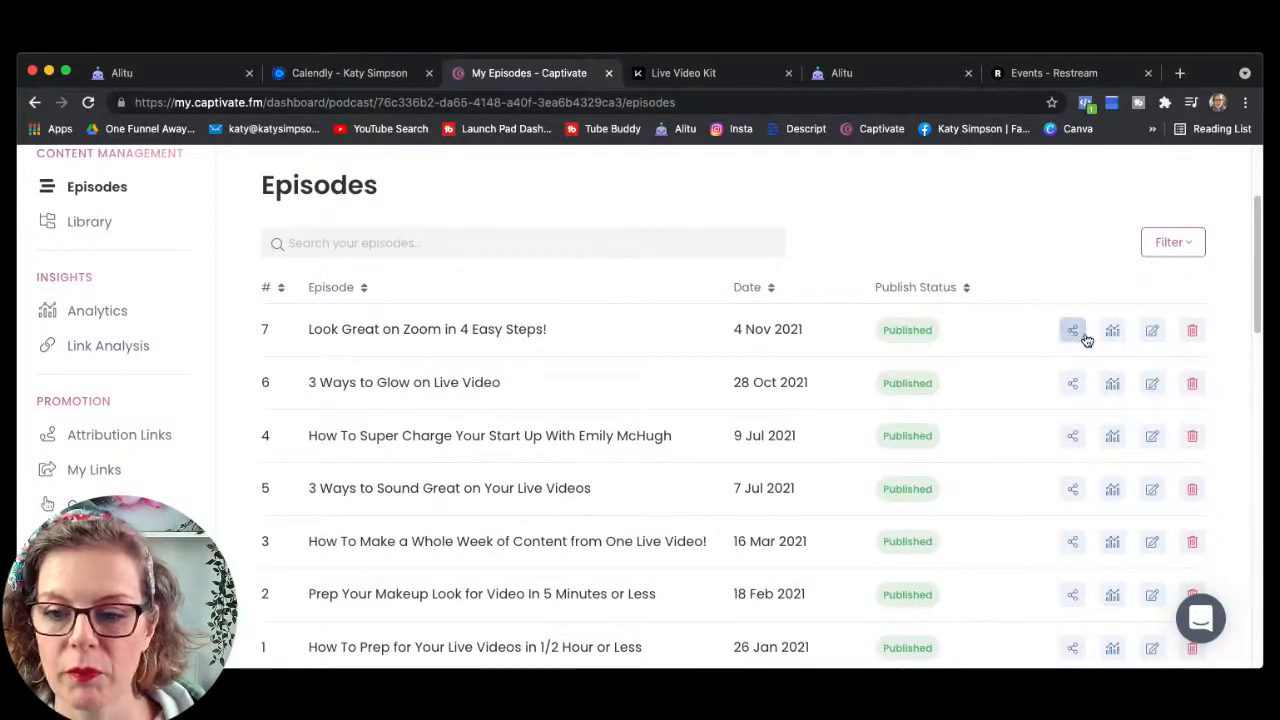
{"action": "scroll", "coordinate": [1030, 331], "scroll_direction": "up", "scroll_amount": 4}
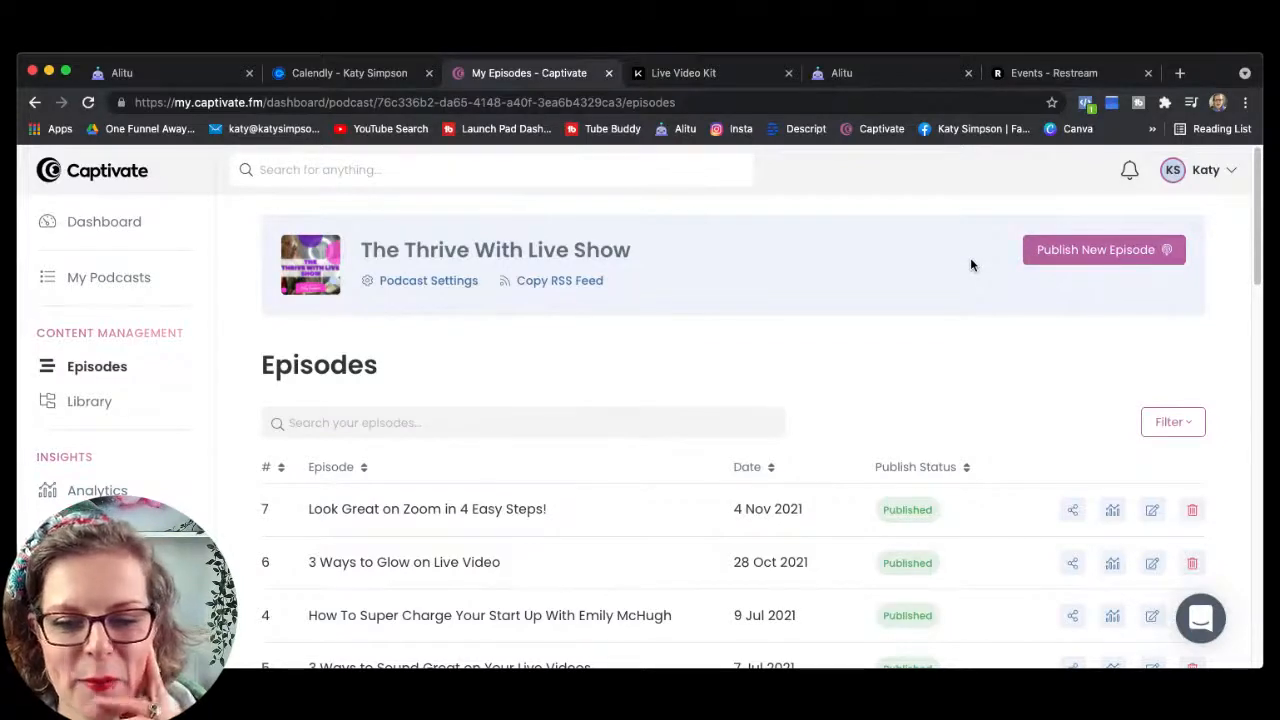
{"action": "left_click", "coordinate": [1079, 260]}
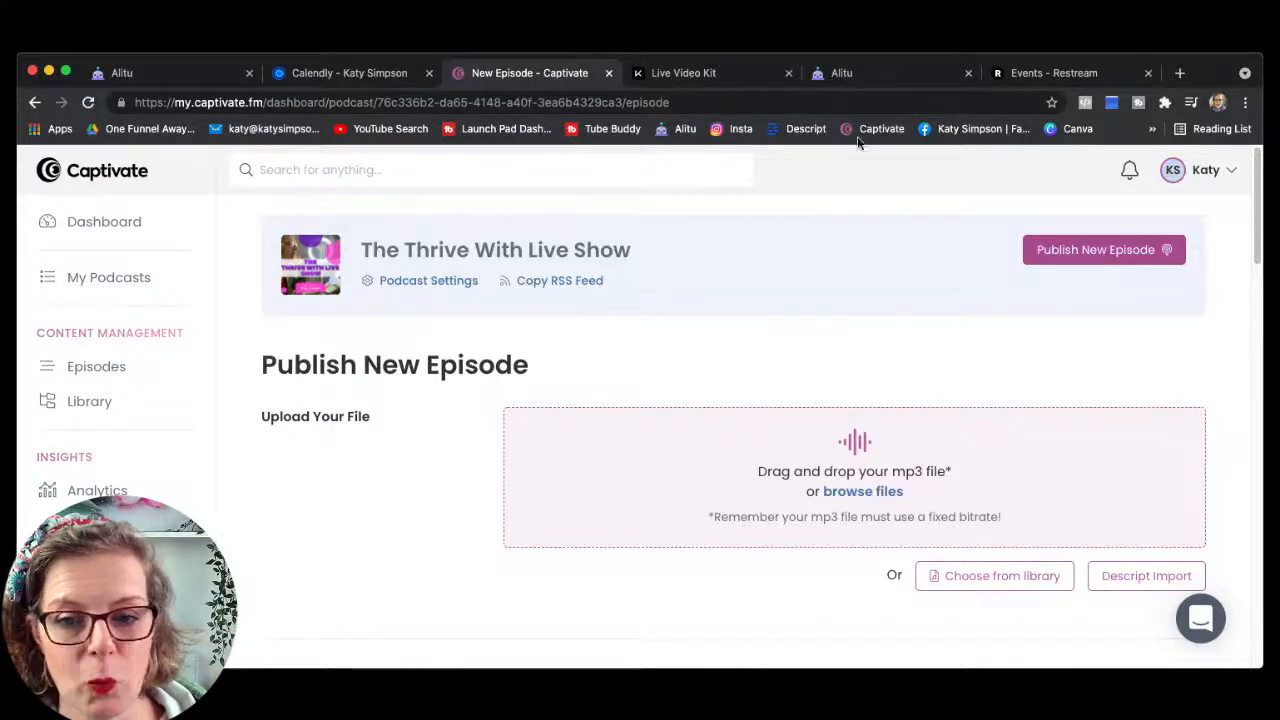
Step: Switch back to the Alitu tab and scroll down to the ready Test episode card
{"action": "left_click", "coordinate": [906, 74]}
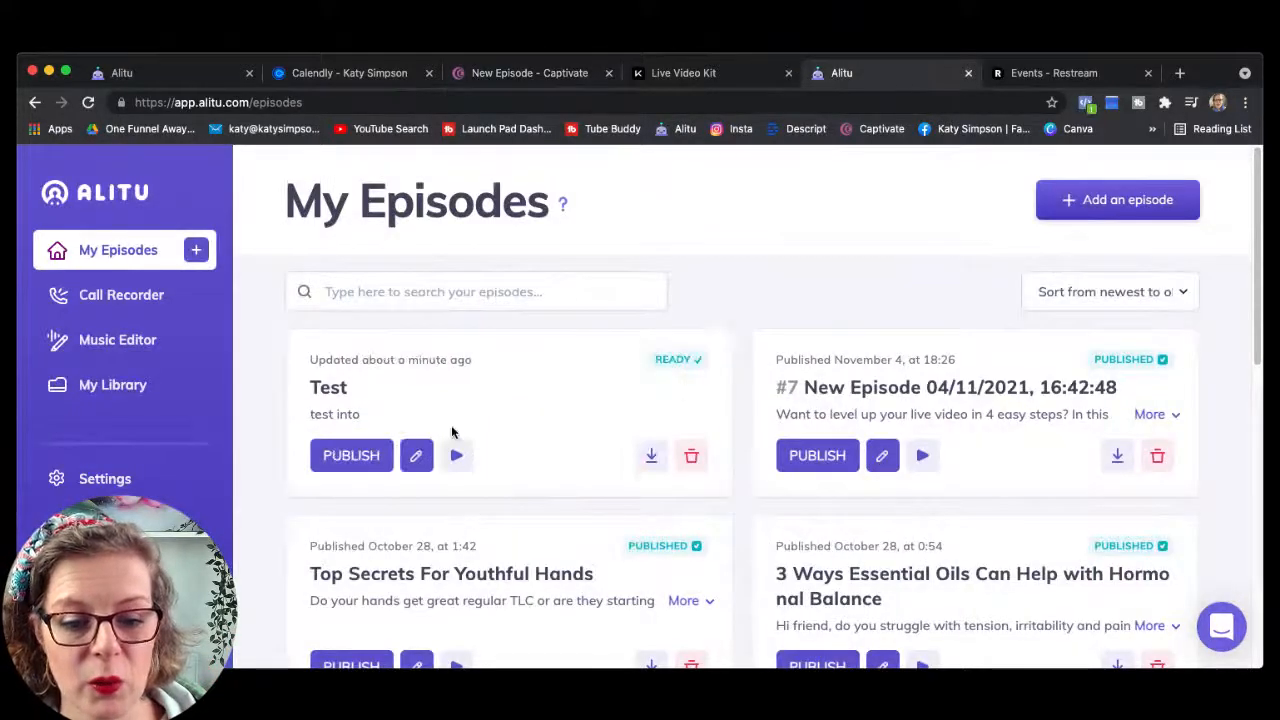
{"action": "scroll", "coordinate": [541, 415], "scroll_direction": "down", "scroll_amount": 1}
{"action": "scroll", "coordinate": [538, 415], "scroll_direction": "down", "scroll_amount": 1}
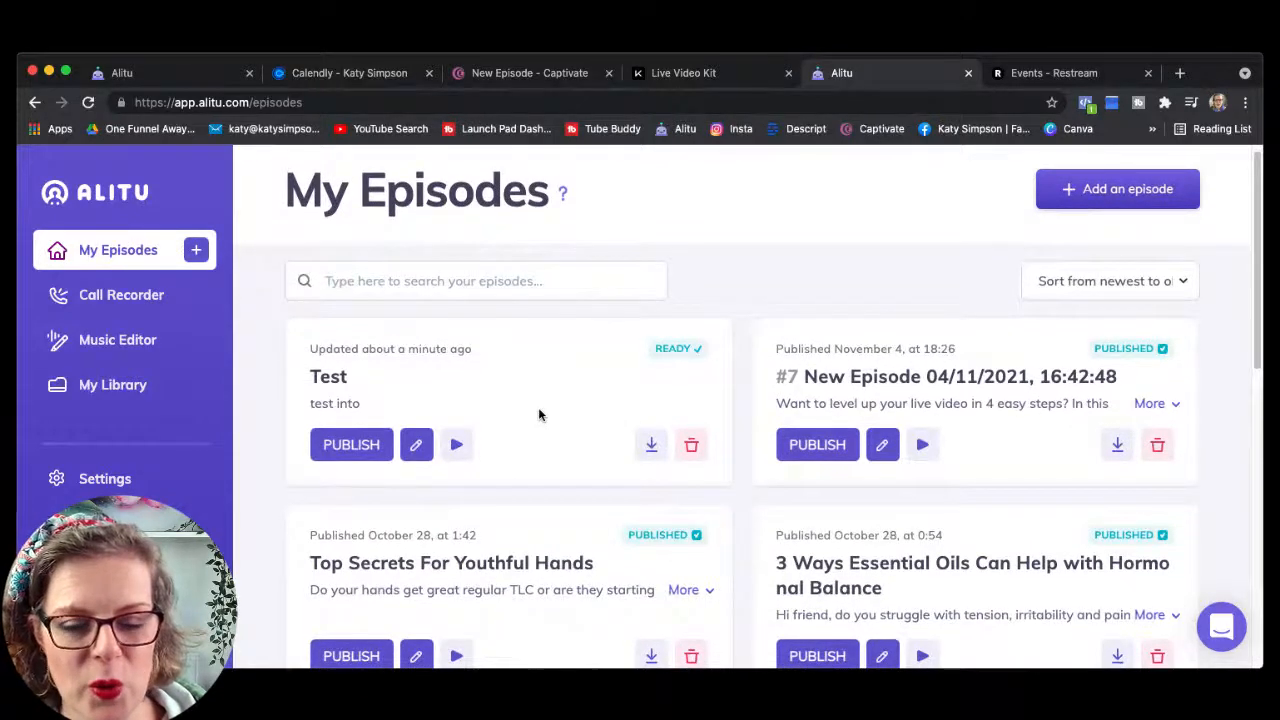
{"action": "scroll", "coordinate": [538, 415], "scroll_direction": "down", "scroll_amount": 1}
{"action": "scroll", "coordinate": [538, 415], "scroll_direction": "down", "scroll_amount": 1}
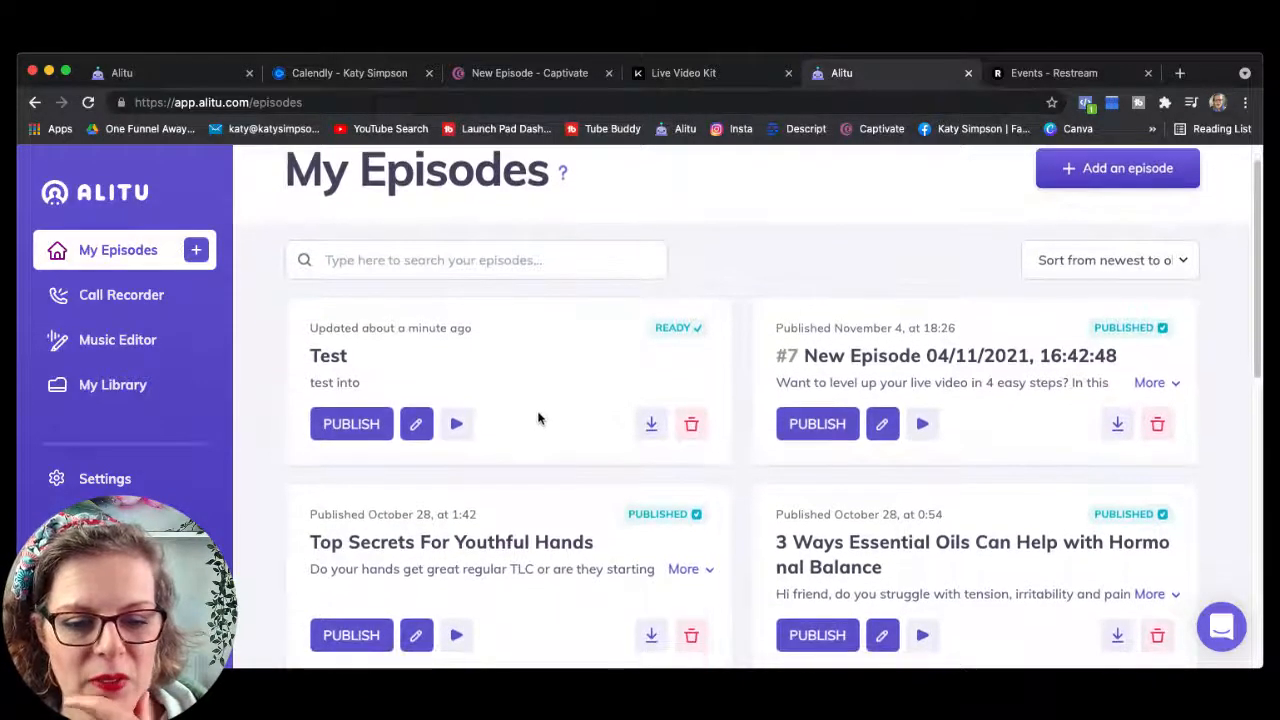
Step: Open the Publish Your Episode page from the Test episode card's PUBLISH button
{"action": "left_click", "coordinate": [347, 432]}
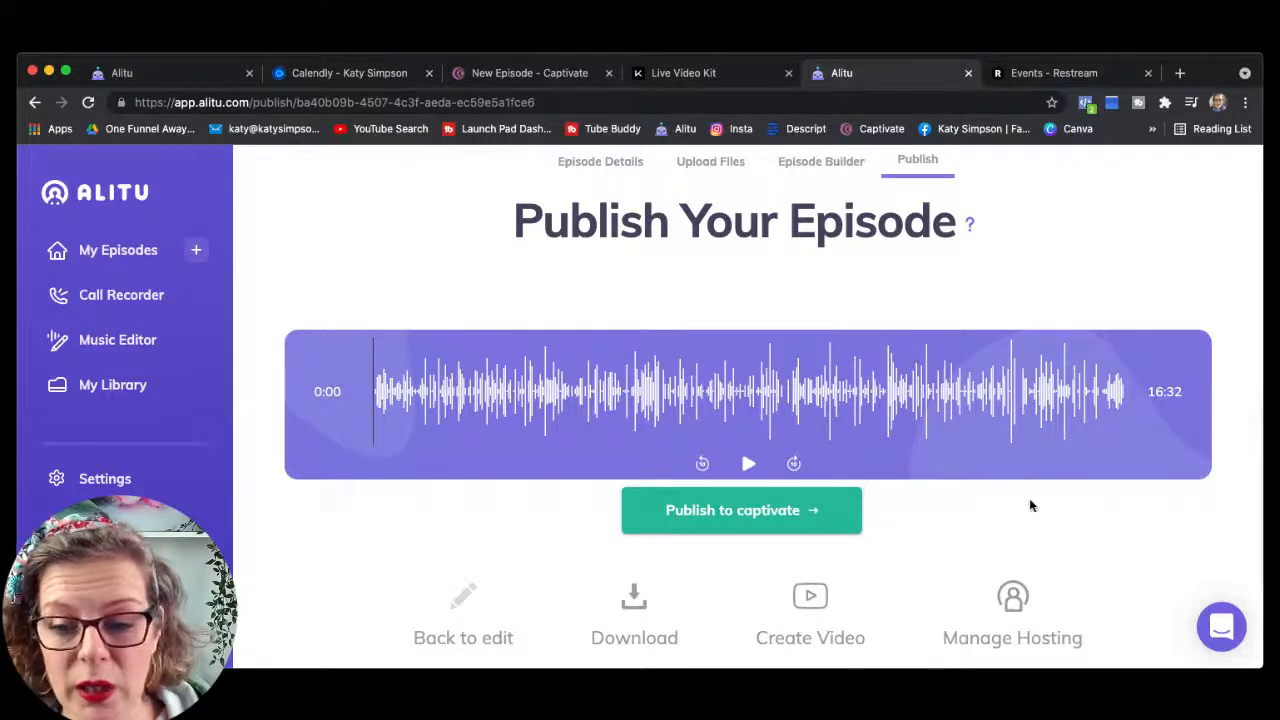
Step: Play the first few seconds of the 16:32 Test episode, then pause it
{"action": "left_click", "coordinate": [748, 464]}
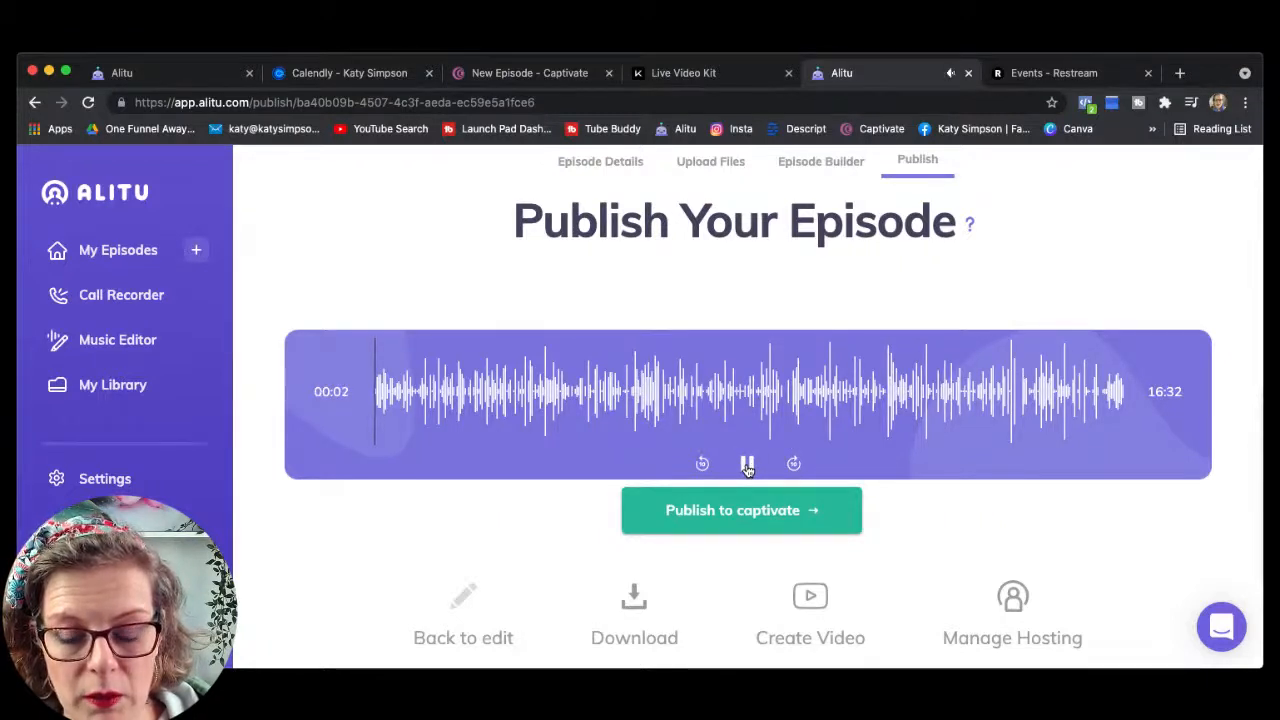
{"action": "left_click", "coordinate": [747, 465]}
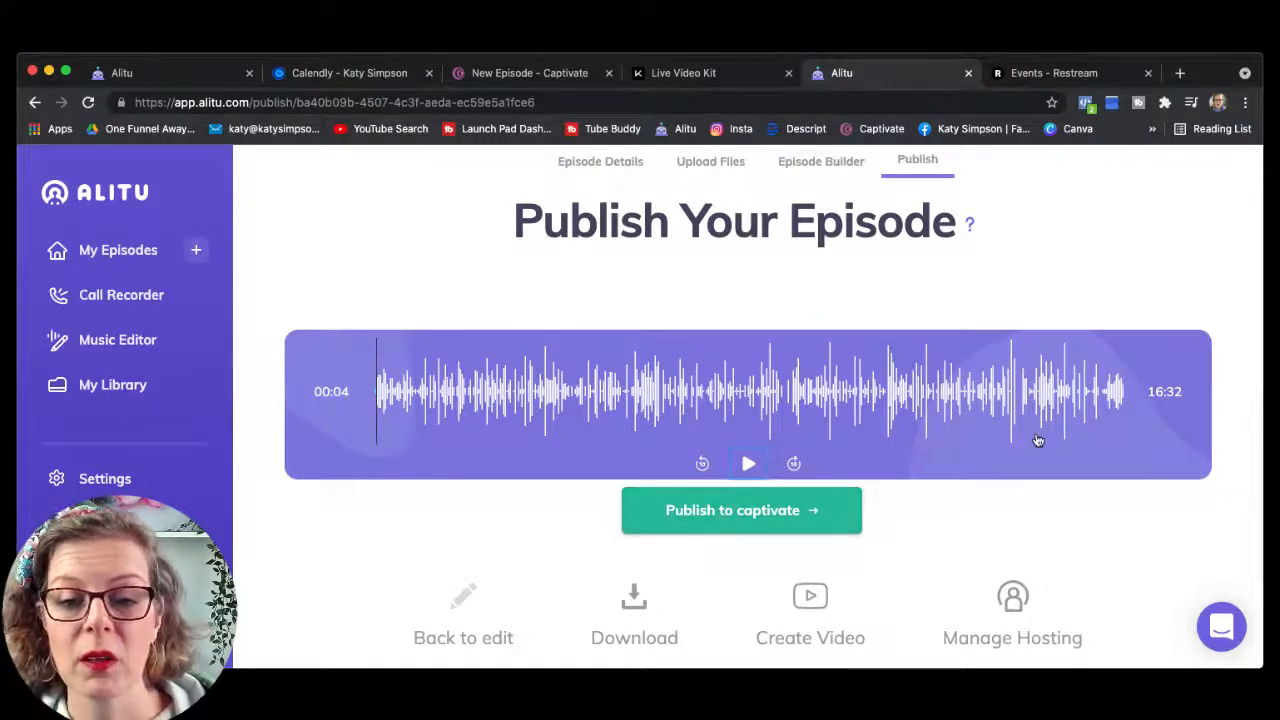
Step: Switch to Captivate's New Episode tab and scroll down to the empty Episode Details fields
{"action": "left_click", "coordinate": [527, 77]}
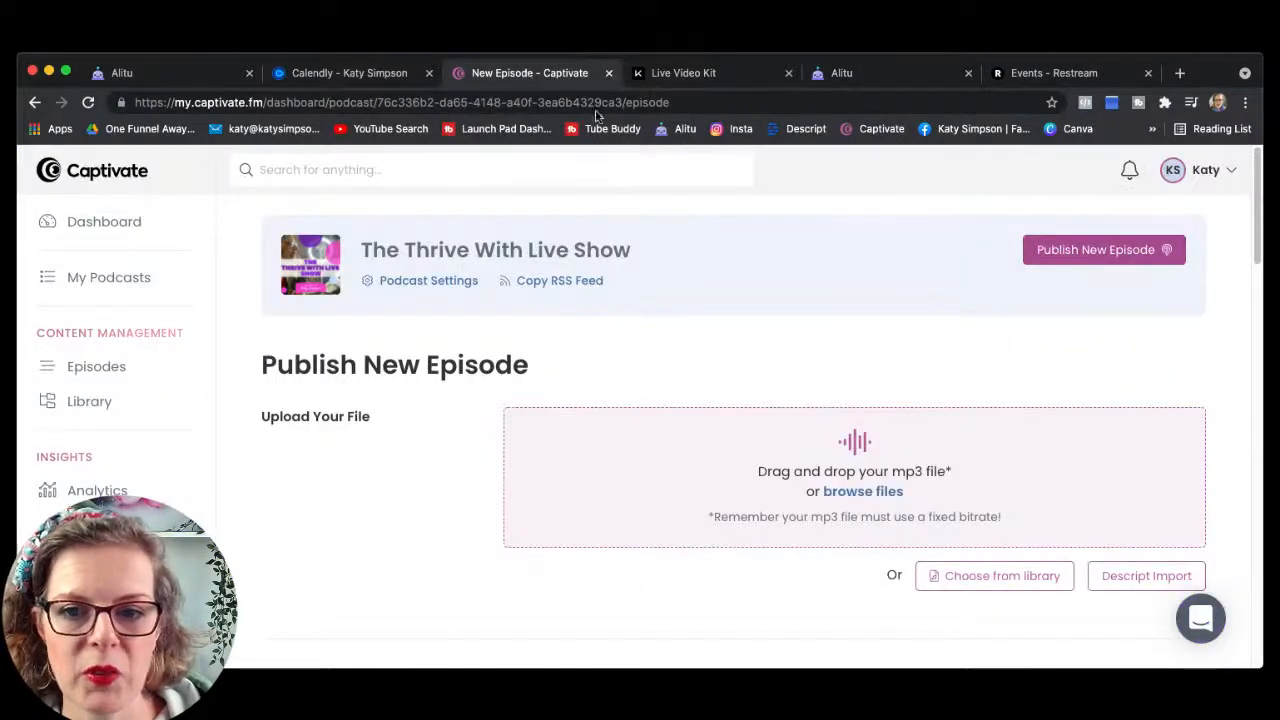
{"action": "scroll", "coordinate": [808, 294], "scroll_direction": "down", "scroll_amount": 1}
{"action": "scroll", "coordinate": [808, 294], "scroll_direction": "down", "scroll_amount": 2}
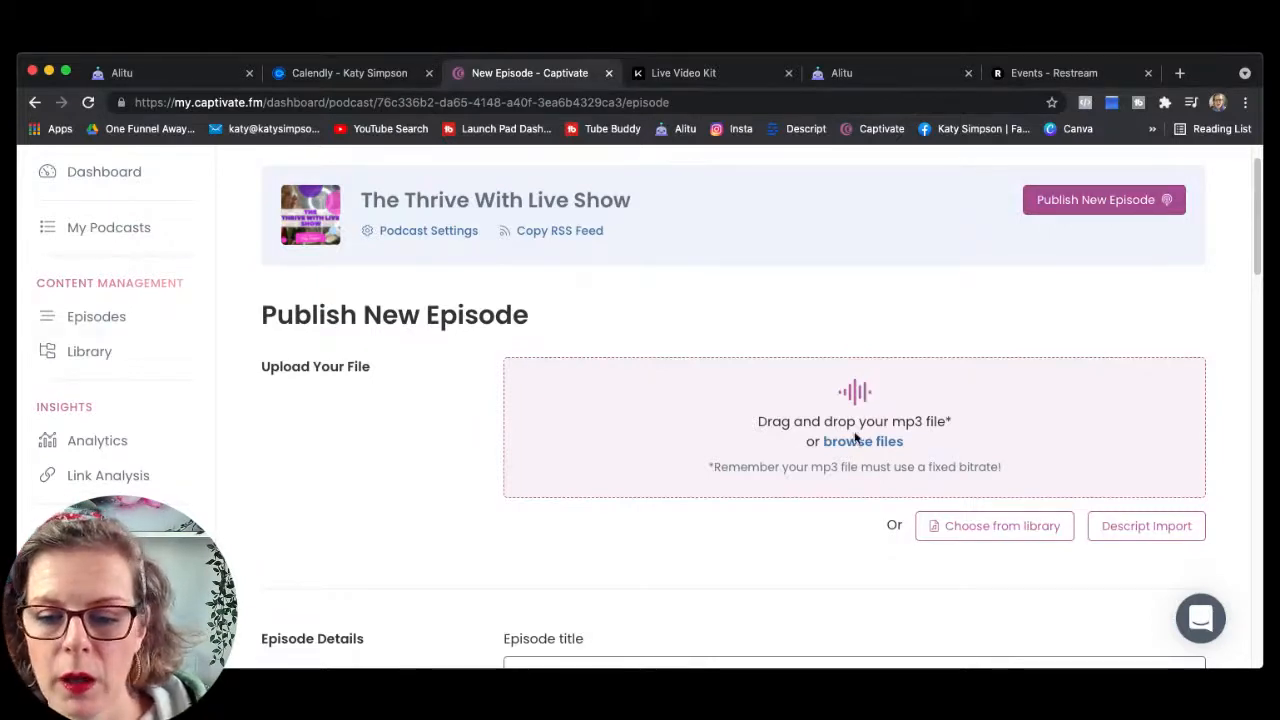
{"action": "scroll", "coordinate": [789, 539], "scroll_direction": "down", "scroll_amount": 1}
{"action": "scroll", "coordinate": [785, 533], "scroll_direction": "down", "scroll_amount": 5}
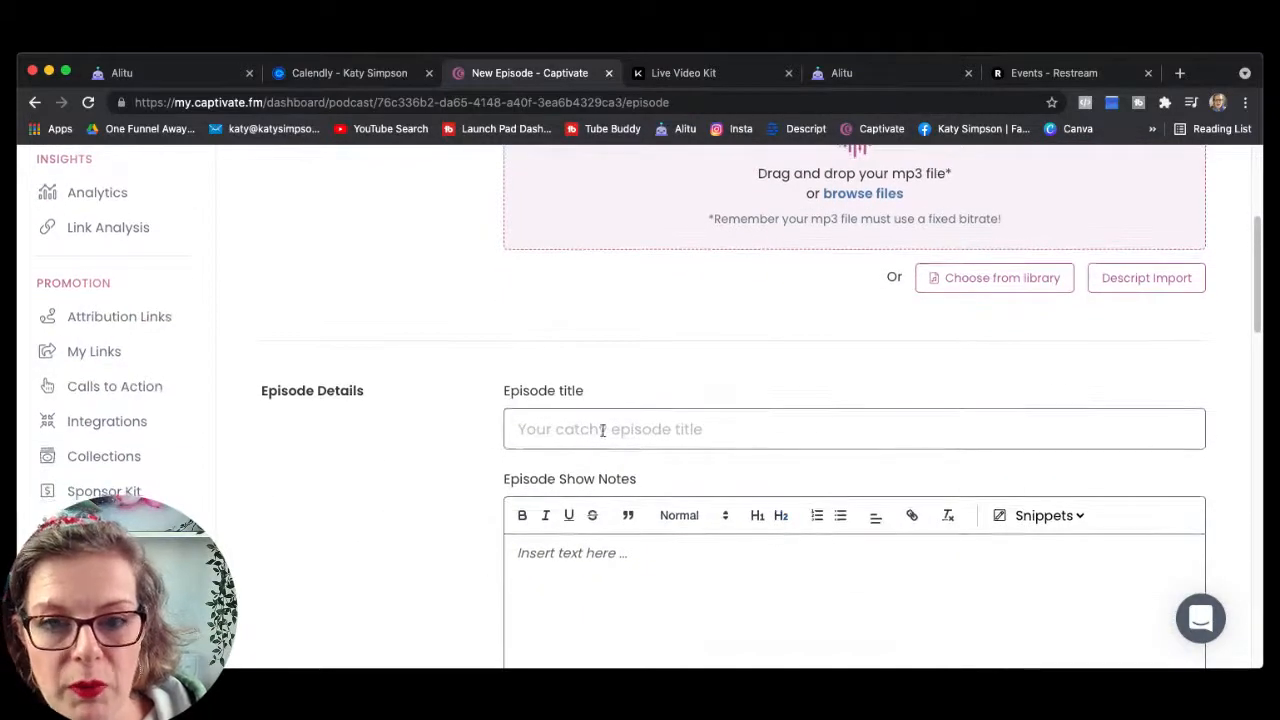
{"action": "scroll", "coordinate": [740, 423], "scroll_direction": "down", "scroll_amount": 4}
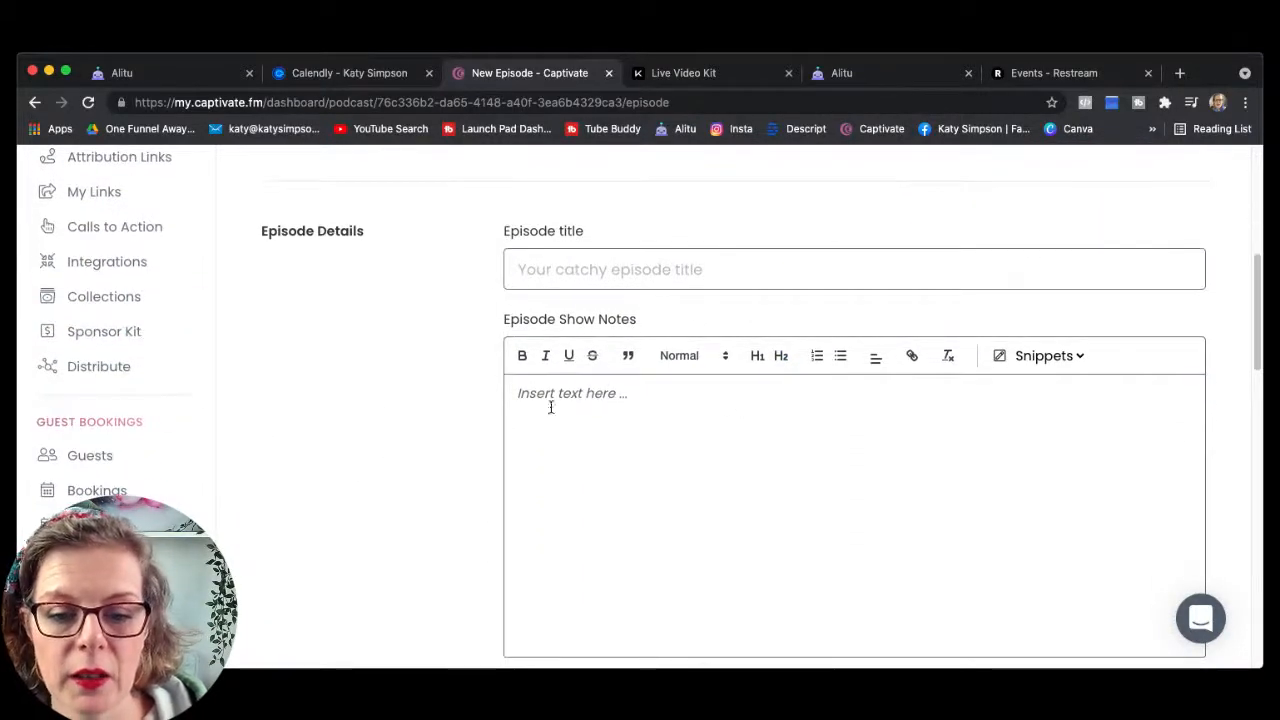
{"action": "scroll", "coordinate": [706, 546], "scroll_direction": "down", "scroll_amount": 2}
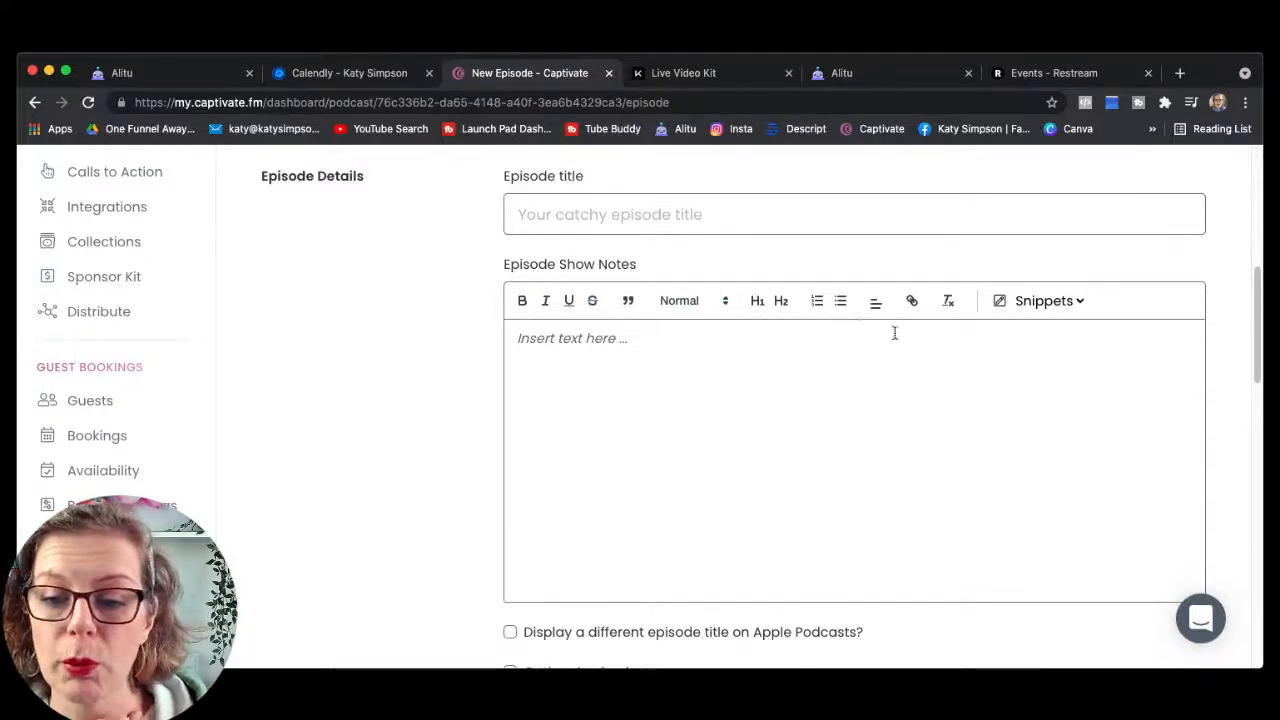
{"action": "left_click", "coordinate": [1080, 306]}
{"action": "left_click", "coordinate": [1146, 320]}
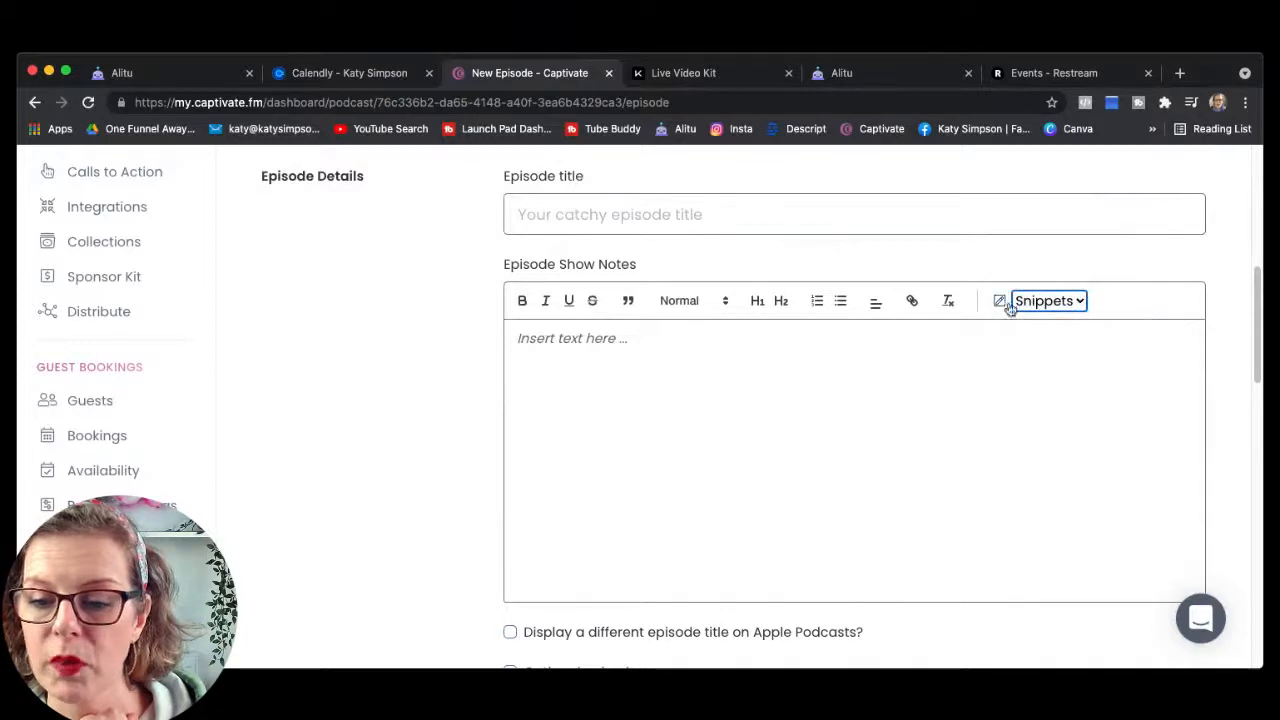
{"action": "left_click", "coordinate": [1130, 372]}
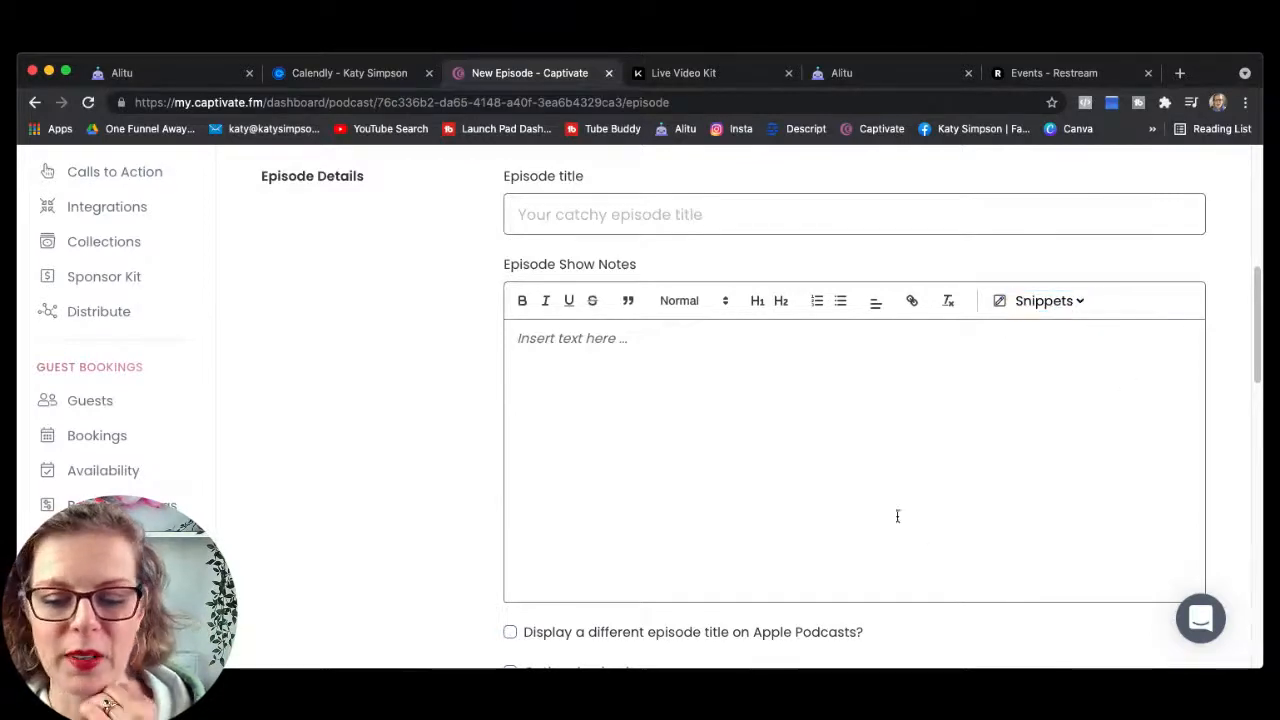
{"action": "scroll", "coordinate": [895, 514], "scroll_direction": "down", "scroll_amount": 4}
{"action": "scroll", "coordinate": [853, 487], "scroll_direction": "down", "scroll_amount": 8}
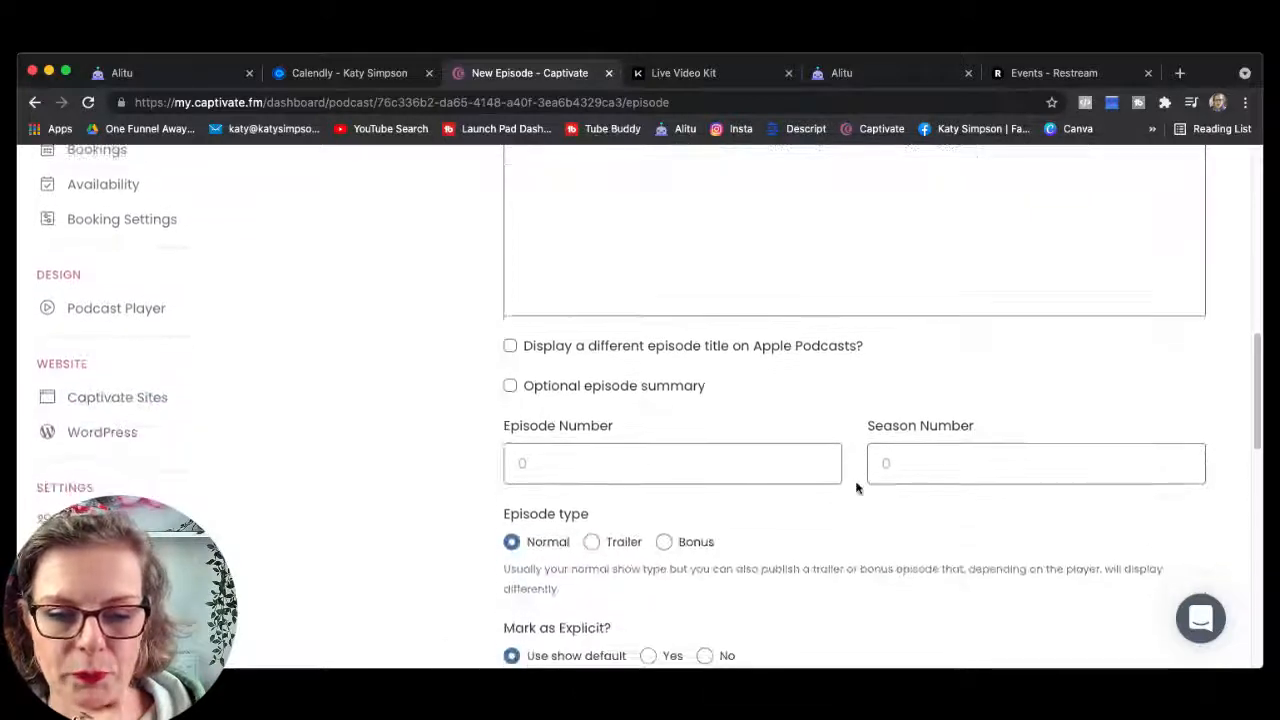
{"action": "scroll", "coordinate": [856, 487], "scroll_direction": "down", "scroll_amount": 6}
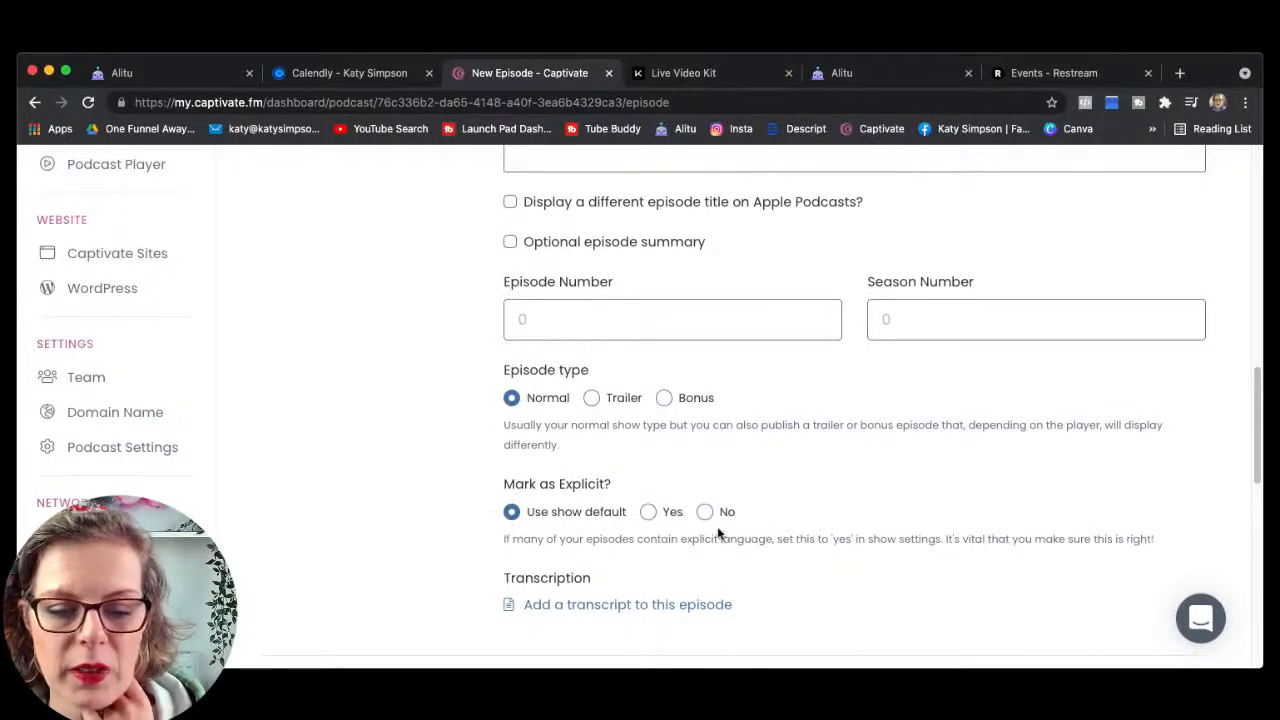
{"action": "scroll", "coordinate": [720, 530], "scroll_direction": "down", "scroll_amount": 5}
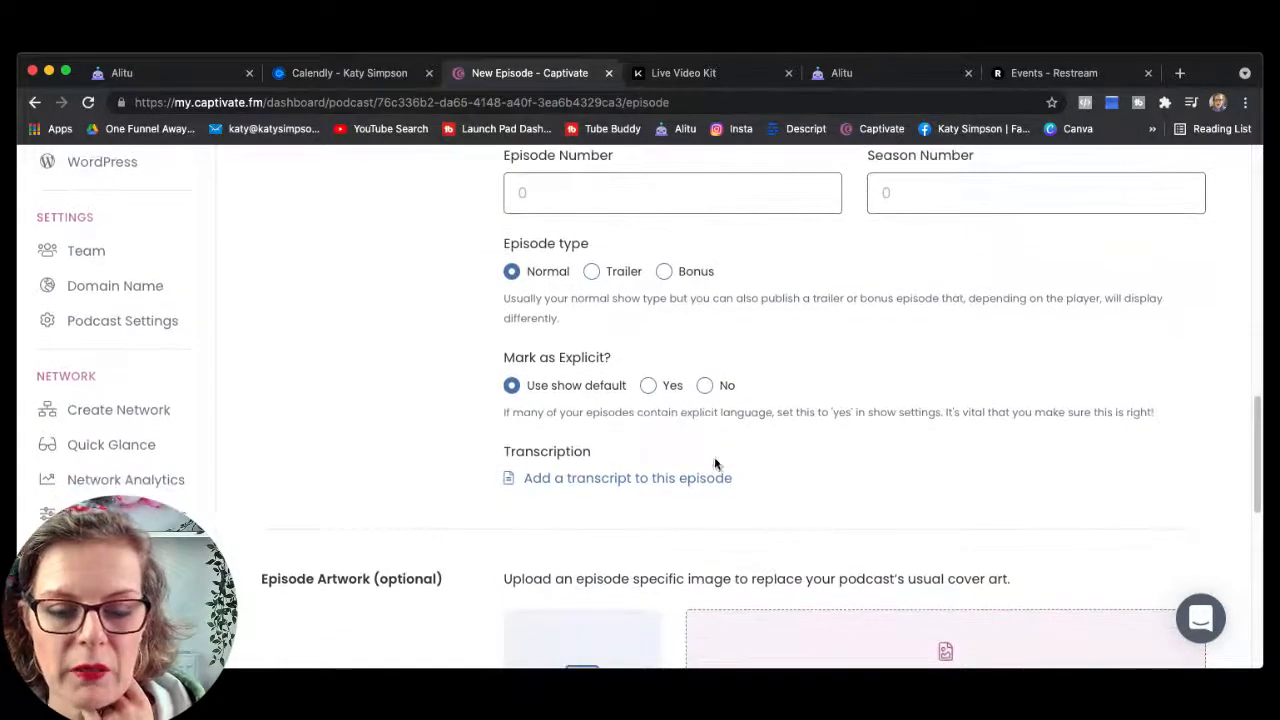
{"action": "scroll", "coordinate": [786, 448], "scroll_direction": "down", "scroll_amount": 7}
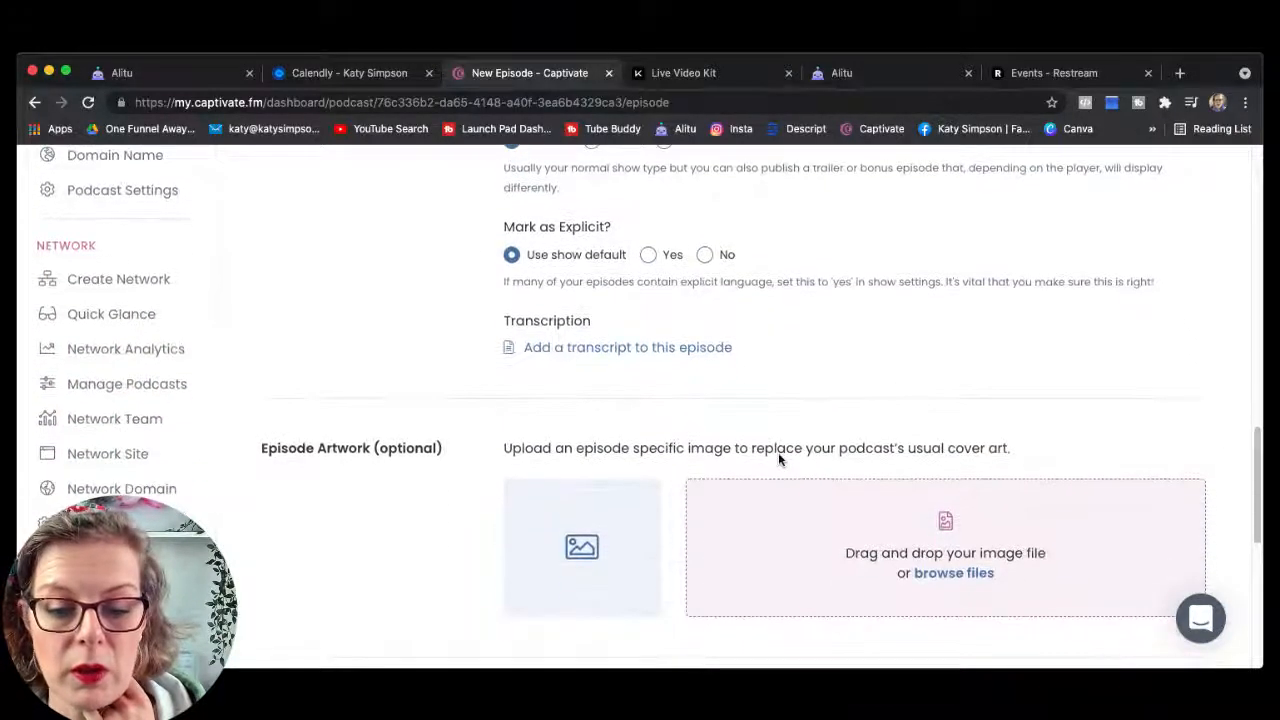
{"action": "scroll", "coordinate": [777, 455], "scroll_direction": "down", "scroll_amount": 2}
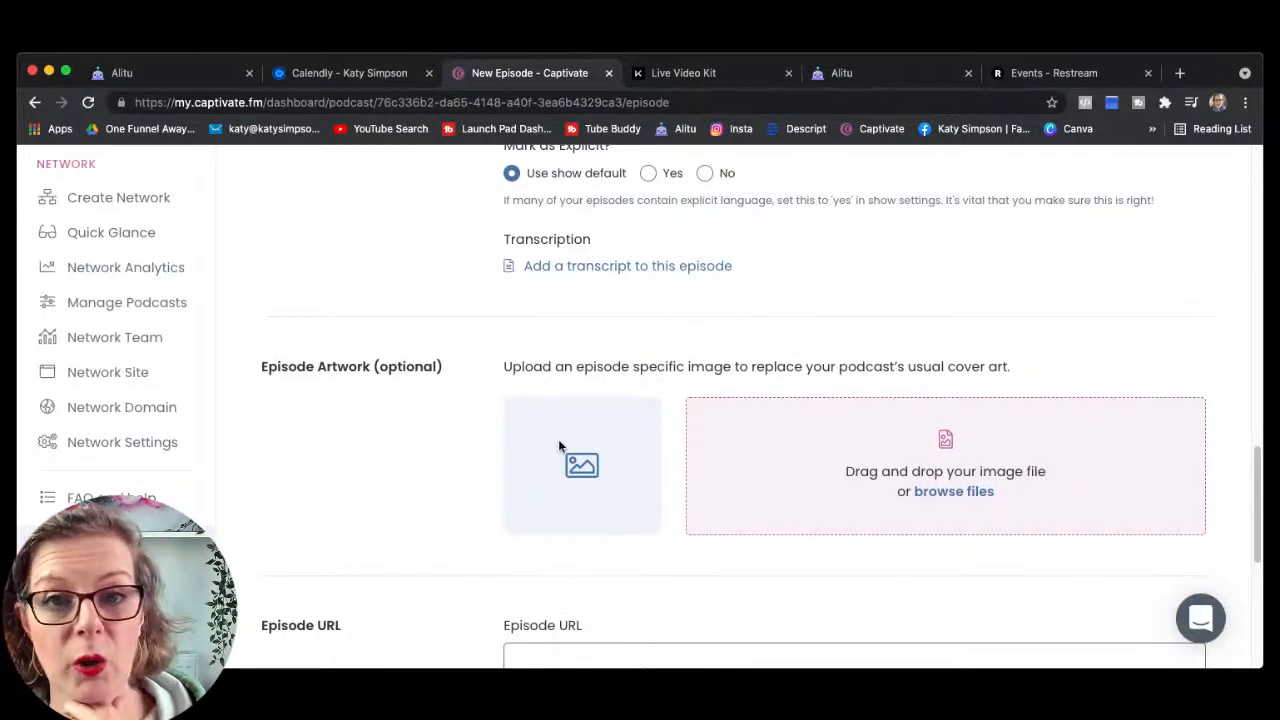
{"action": "scroll", "coordinate": [560, 445], "scroll_direction": "down", "scroll_amount": 5}
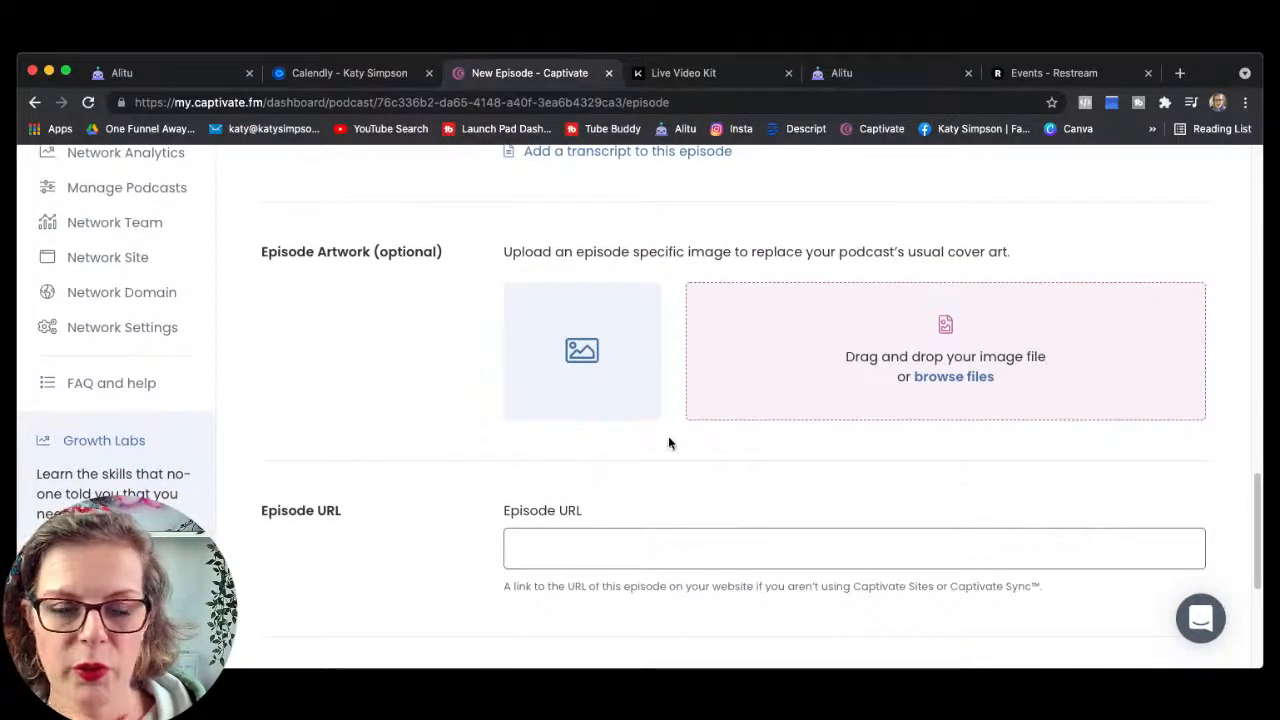
{"action": "scroll", "coordinate": [668, 440], "scroll_direction": "down", "scroll_amount": 1}
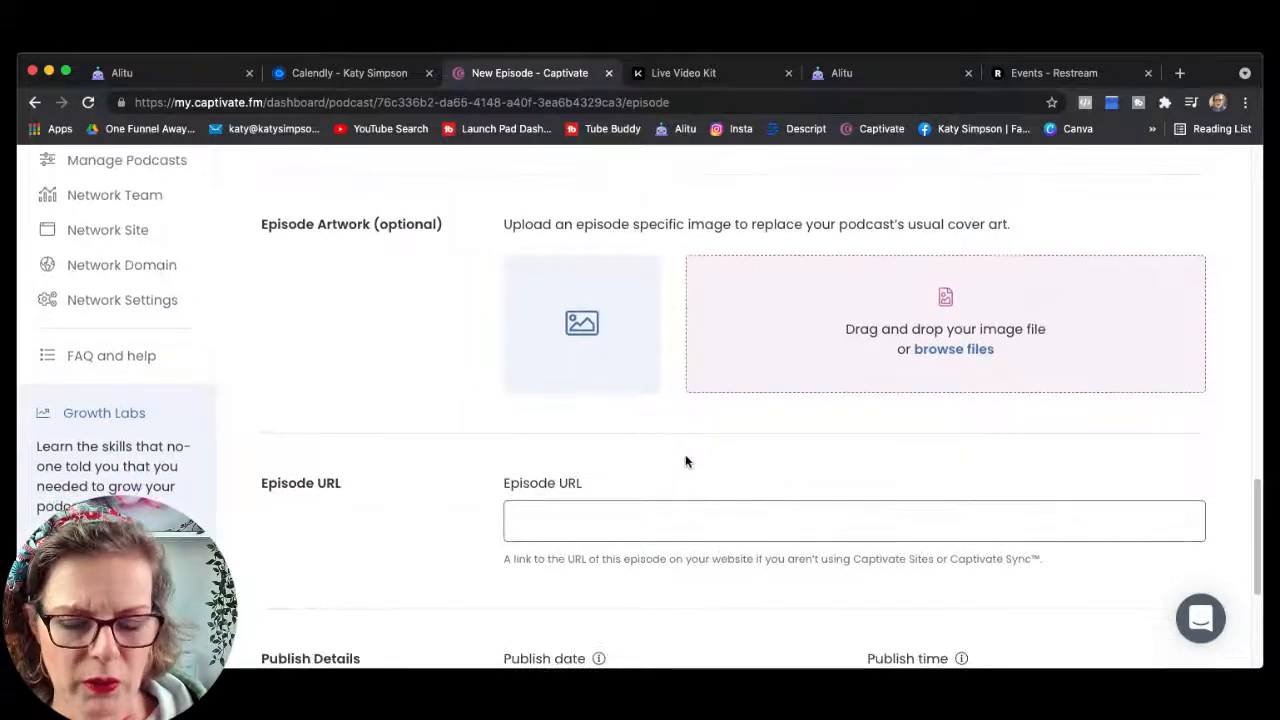
{"action": "scroll", "coordinate": [686, 462], "scroll_direction": "down", "scroll_amount": 1}
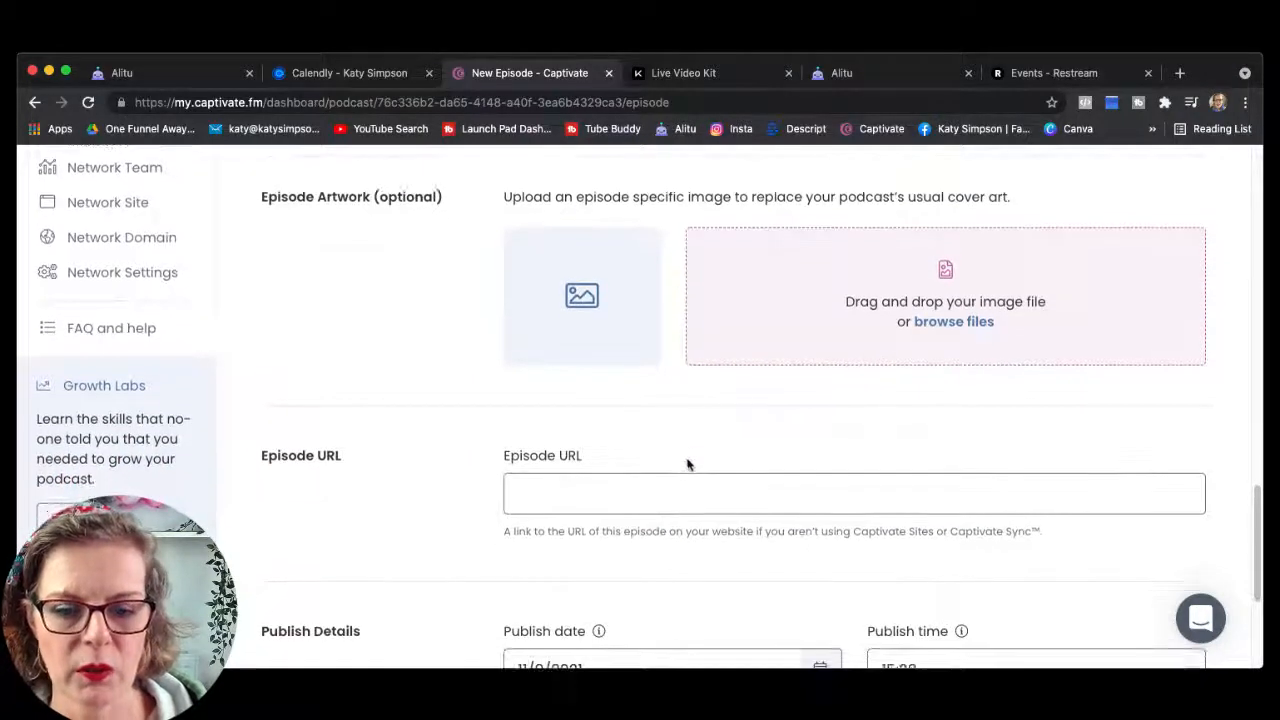
{"action": "scroll", "coordinate": [680, 485], "scroll_direction": "down", "scroll_amount": 3}
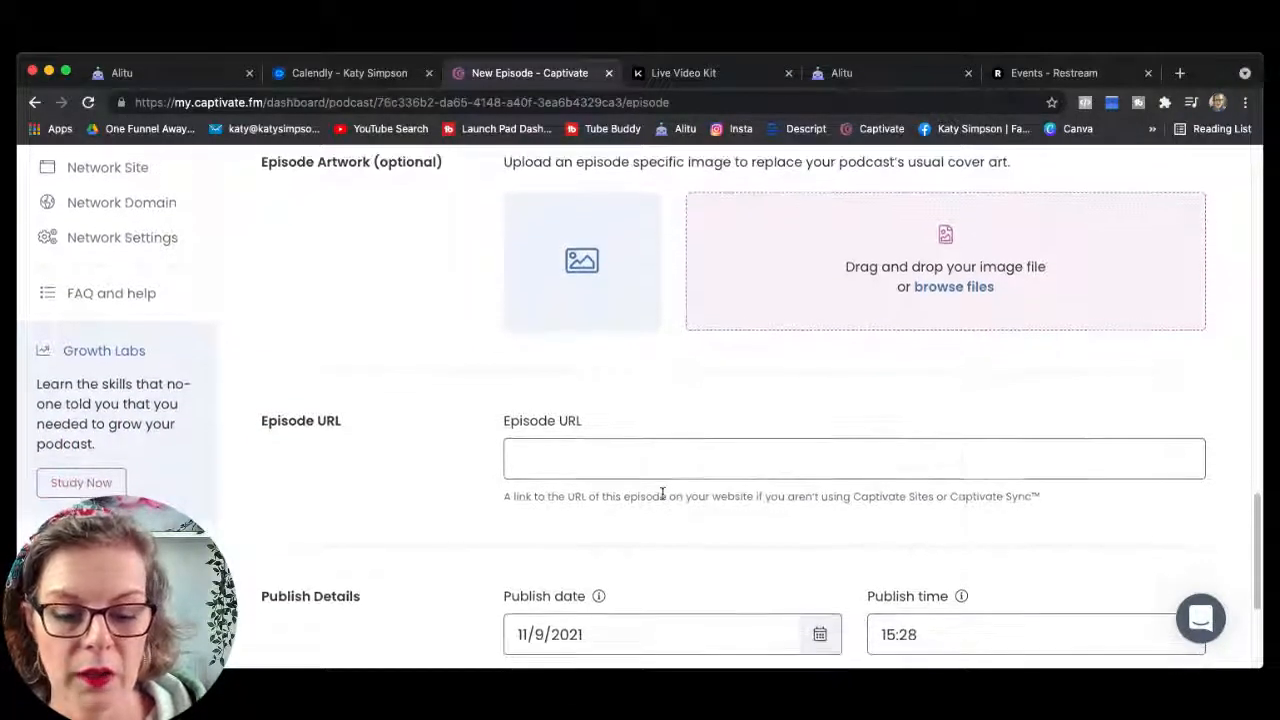
{"action": "scroll", "coordinate": [663, 491], "scroll_direction": "down", "scroll_amount": 4}
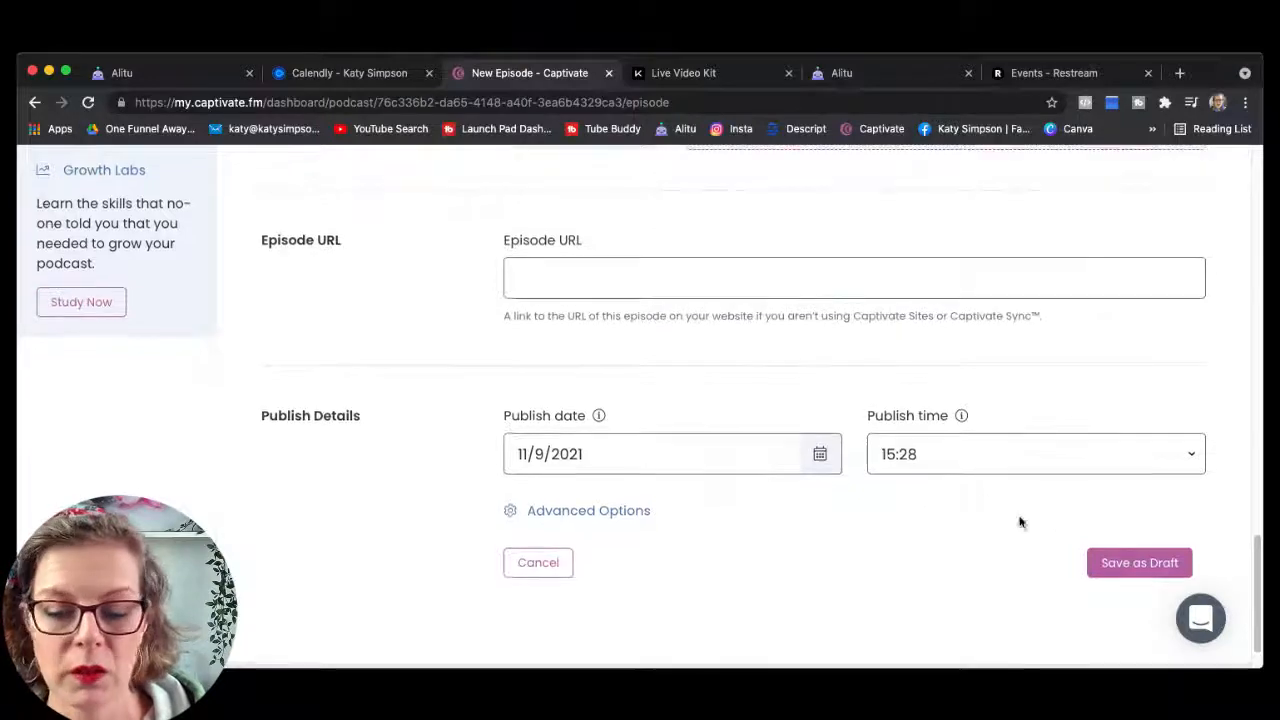
{"action": "scroll", "coordinate": [720, 391], "scroll_direction": "up", "scroll_amount": 10}
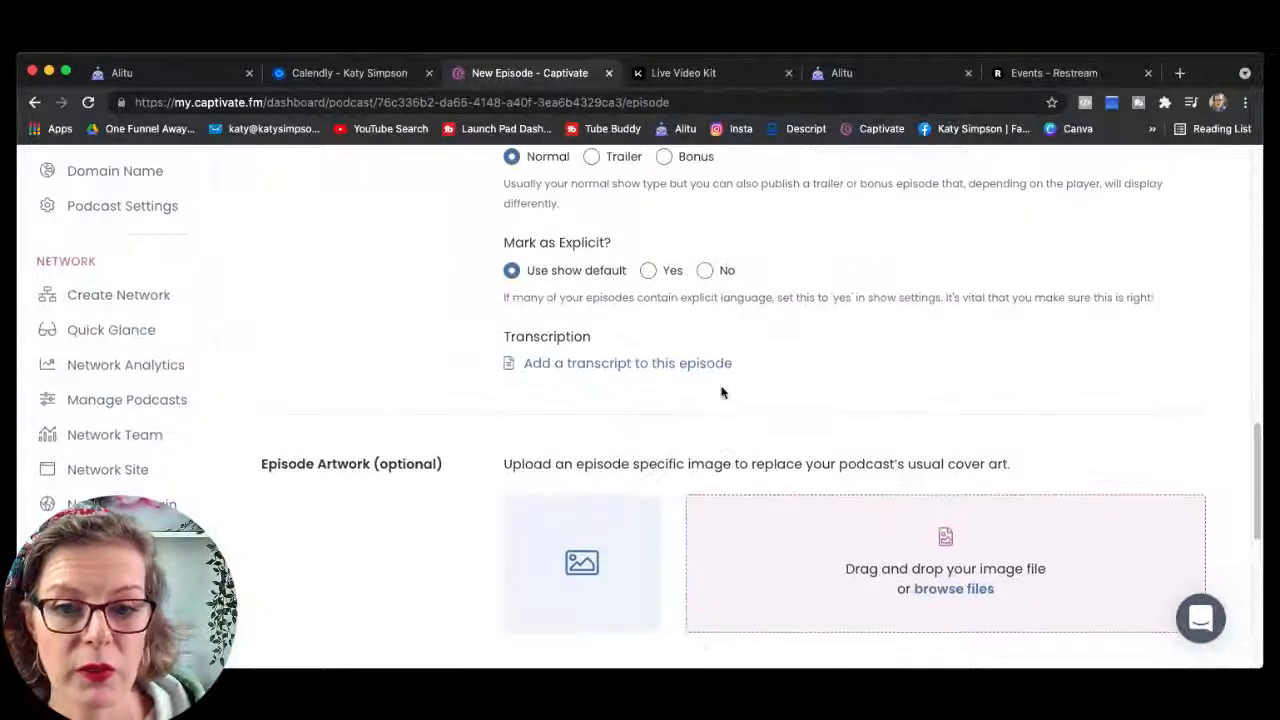
{"action": "scroll", "coordinate": [722, 392], "scroll_direction": "up", "scroll_amount": 3}
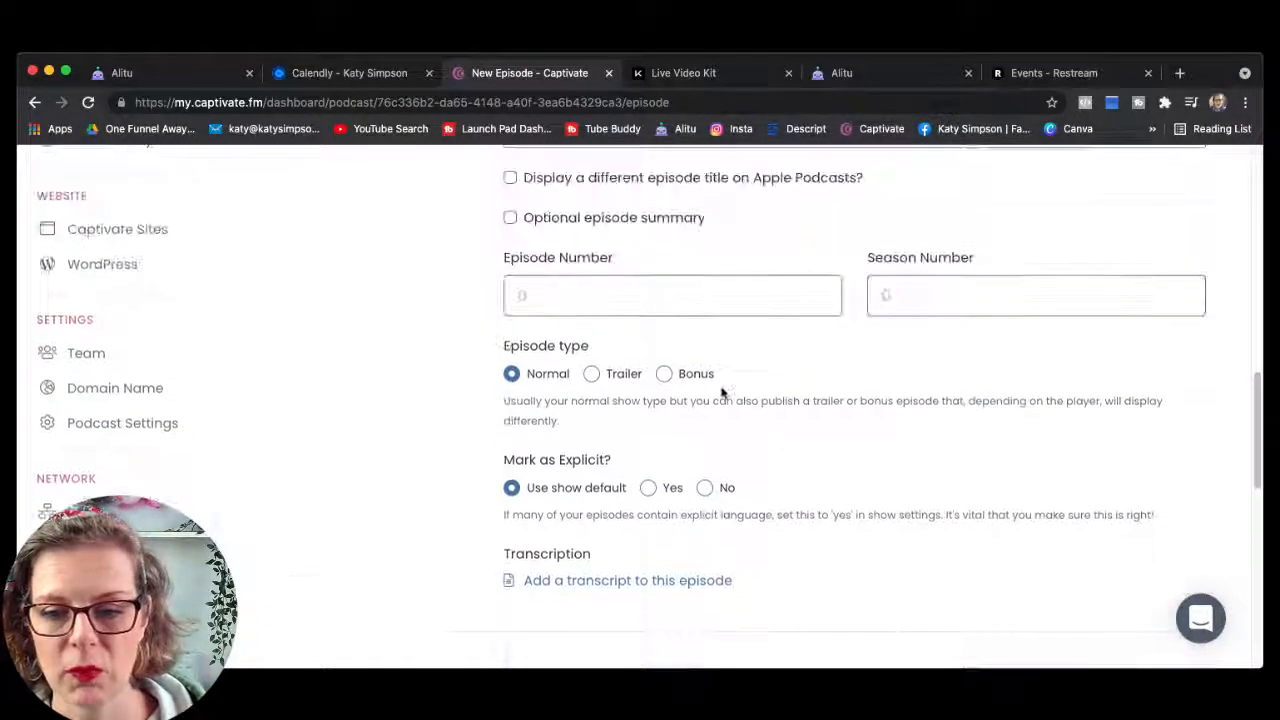
{"action": "scroll", "coordinate": [722, 392], "scroll_direction": "up", "scroll_amount": 3}
{"action": "scroll", "coordinate": [721, 387], "scroll_direction": "up", "scroll_amount": 2}
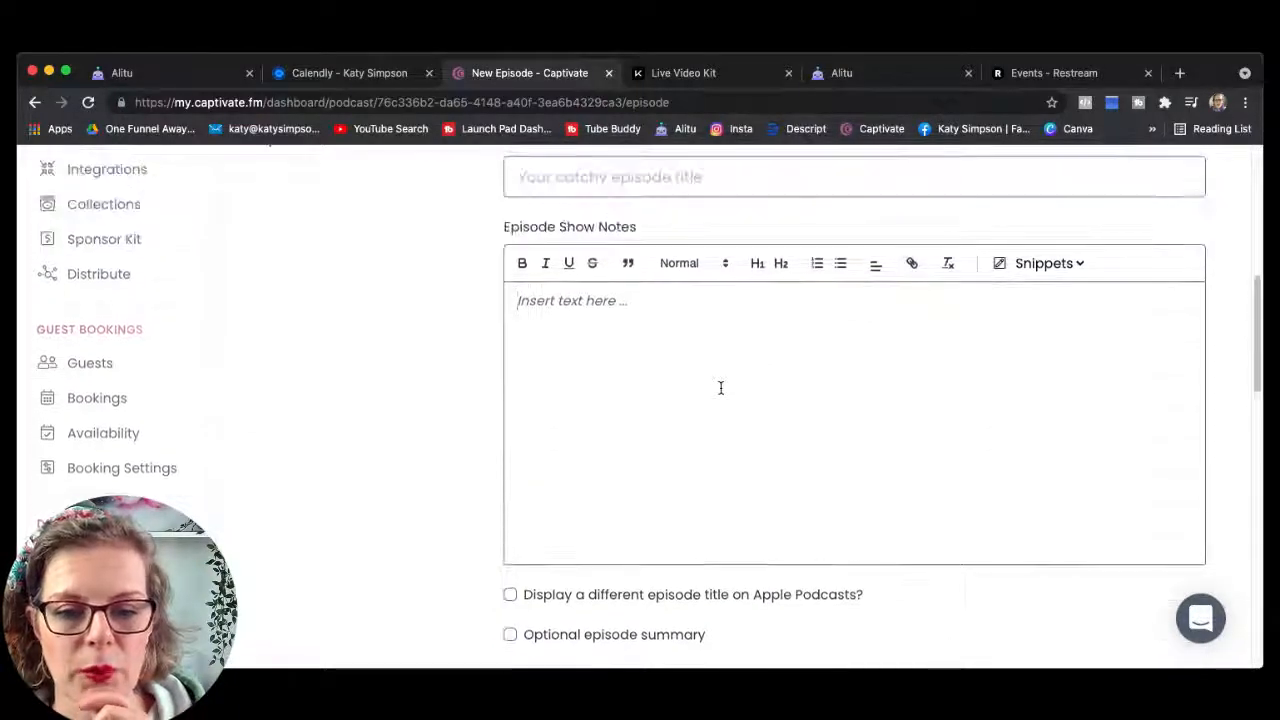
{"action": "scroll", "coordinate": [720, 387], "scroll_direction": "up", "scroll_amount": 4}
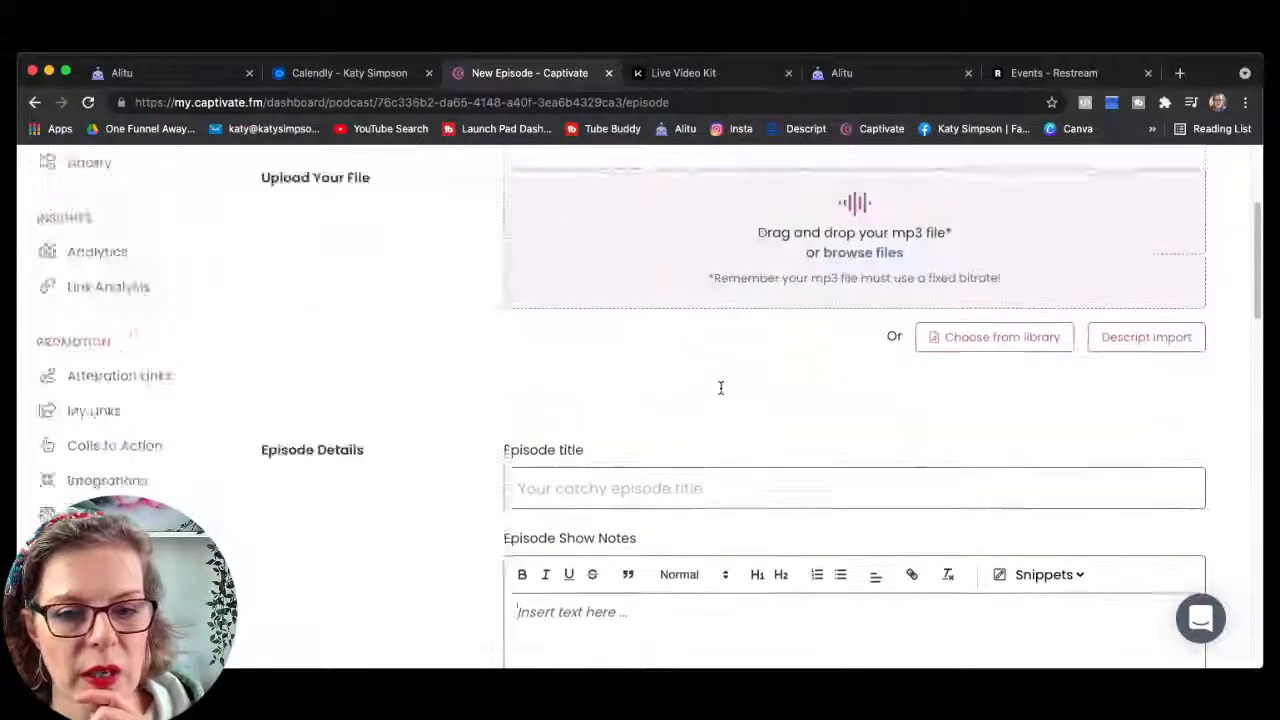
{"action": "scroll", "coordinate": [720, 387], "scroll_direction": "up", "scroll_amount": 5}
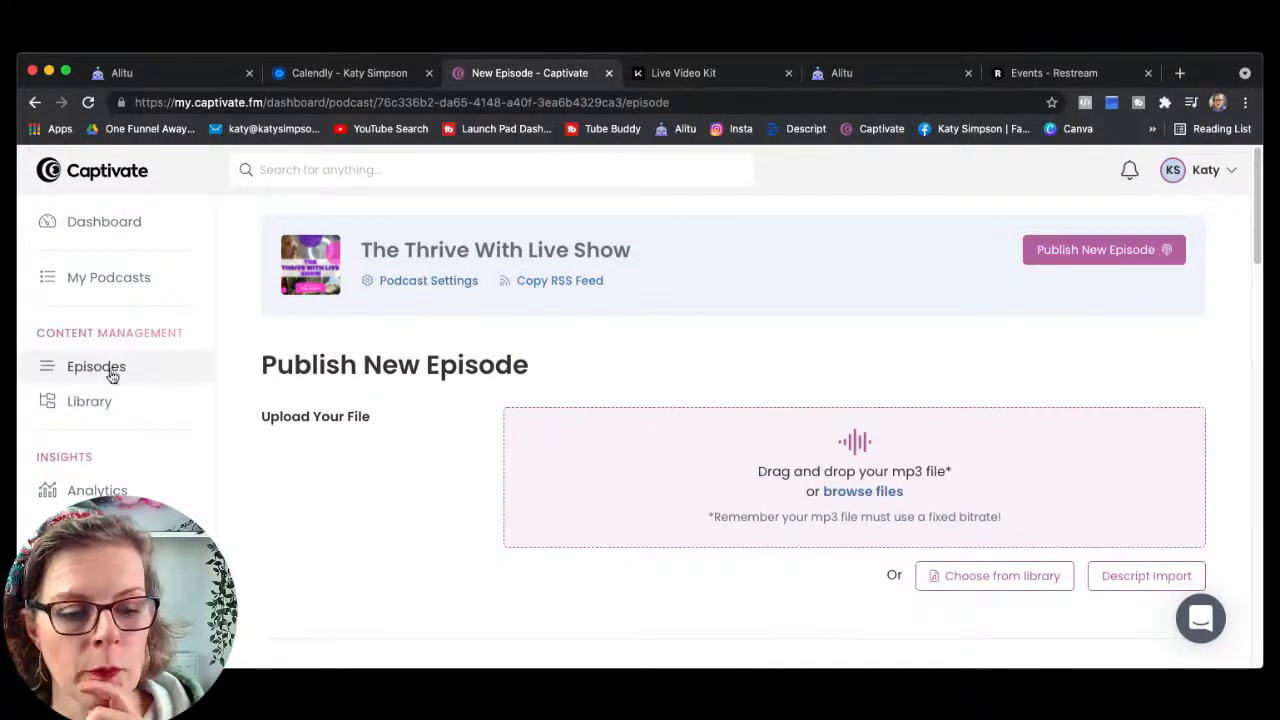
Step: Review the Analytics summary: 167 all-time downloads, 121 unique listeners and the rolling 12-month chart
{"action": "left_click", "coordinate": [97, 490]}
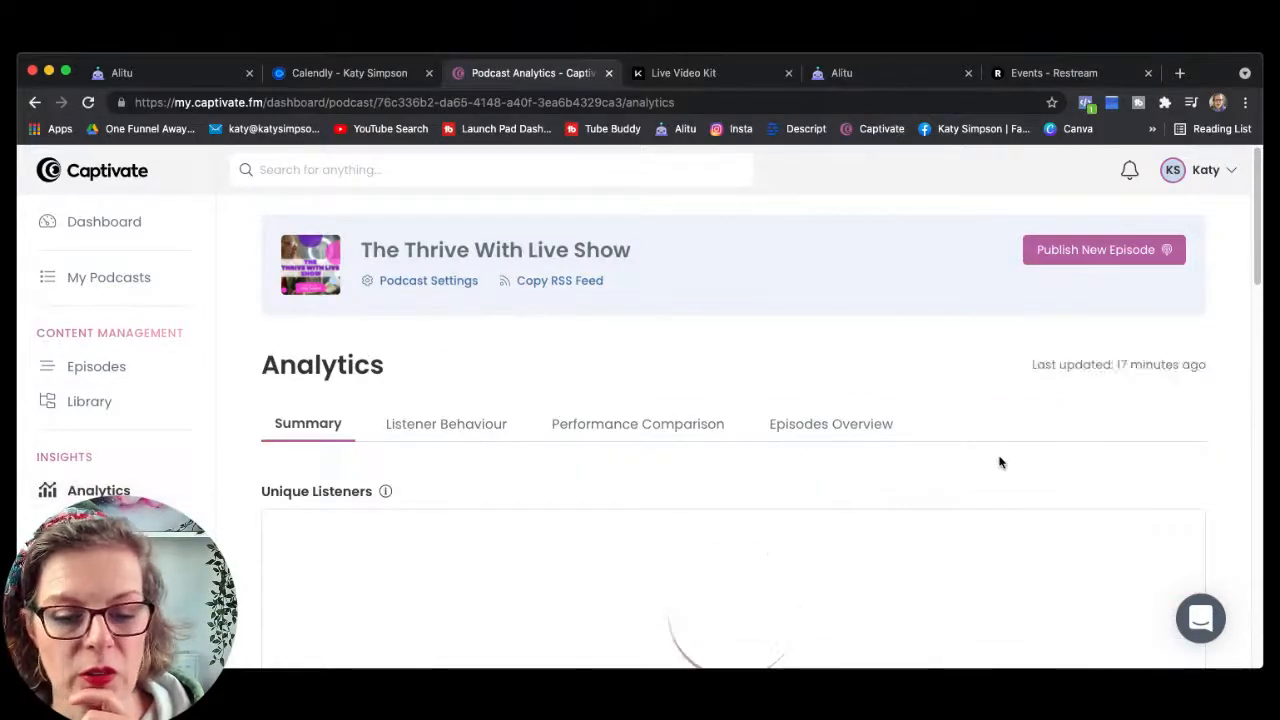
{"action": "scroll", "coordinate": [1001, 462], "scroll_direction": "down", "scroll_amount": 1}
{"action": "scroll", "coordinate": [1001, 462], "scroll_direction": "down", "scroll_amount": 4}
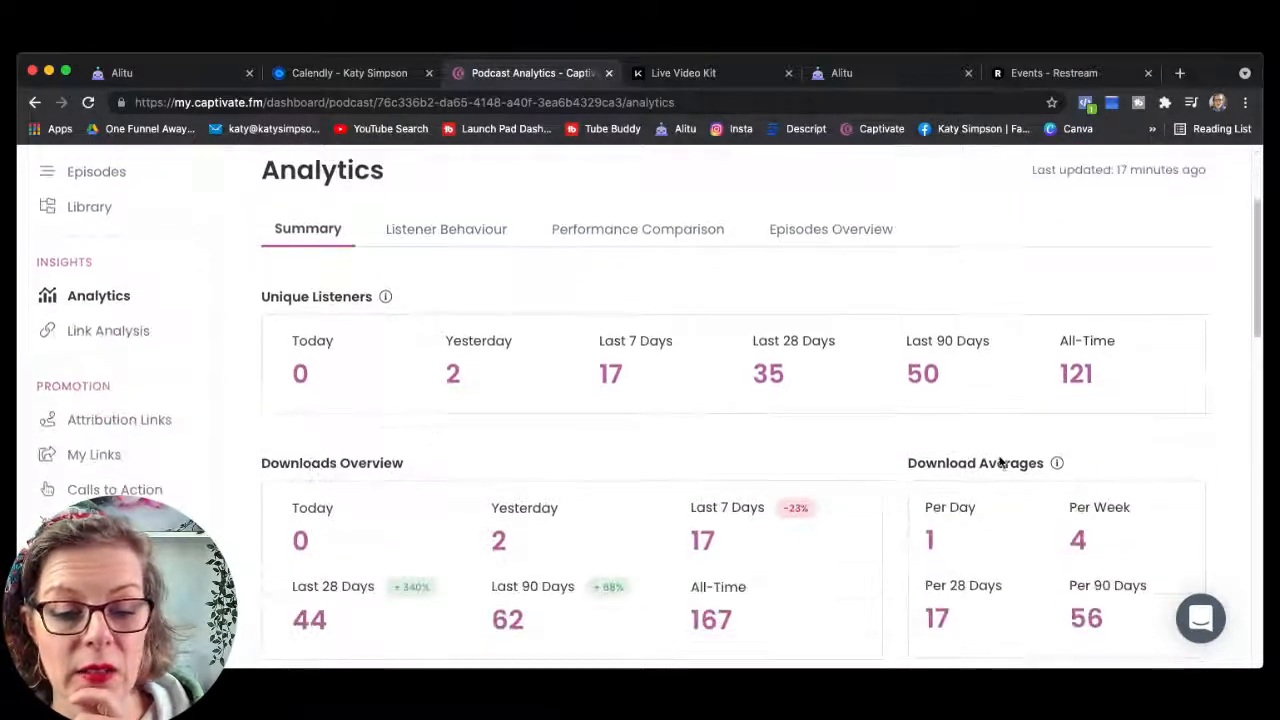
{"action": "scroll", "coordinate": [999, 457], "scroll_direction": "down", "scroll_amount": 1}
{"action": "scroll", "coordinate": [999, 457], "scroll_direction": "down", "scroll_amount": 1}
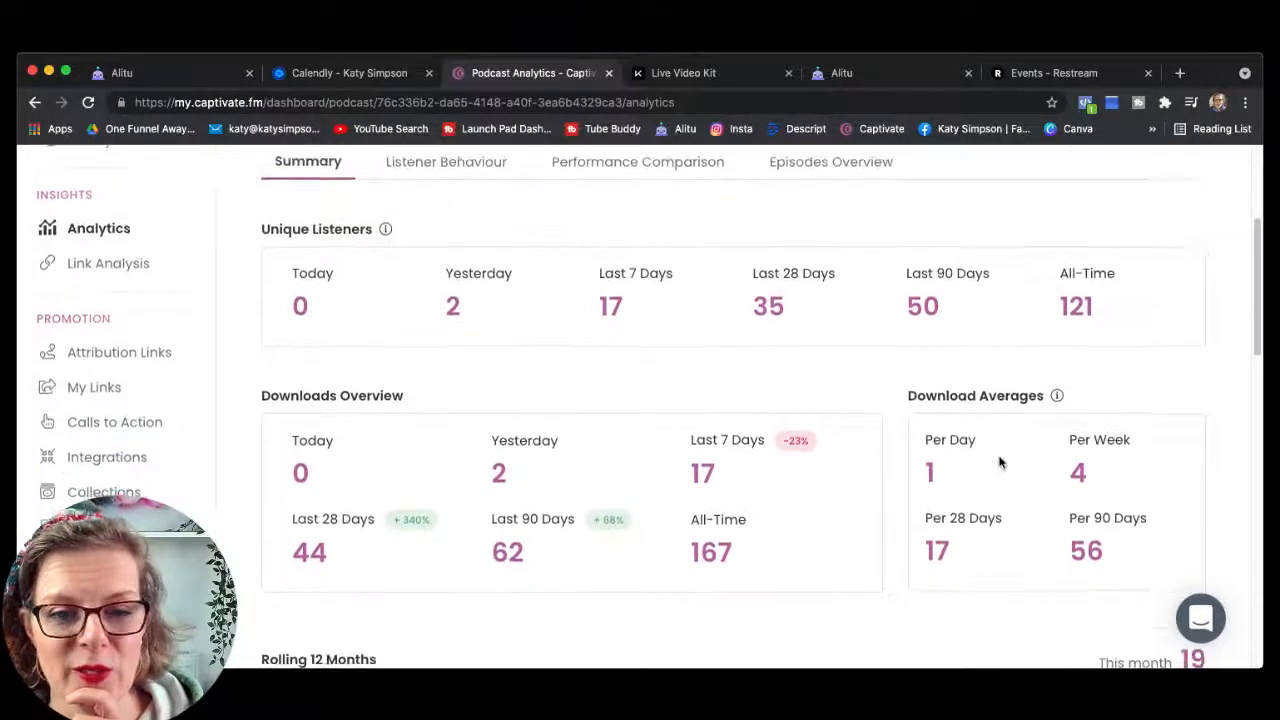
{"action": "scroll", "coordinate": [999, 462], "scroll_direction": "down", "scroll_amount": 1}
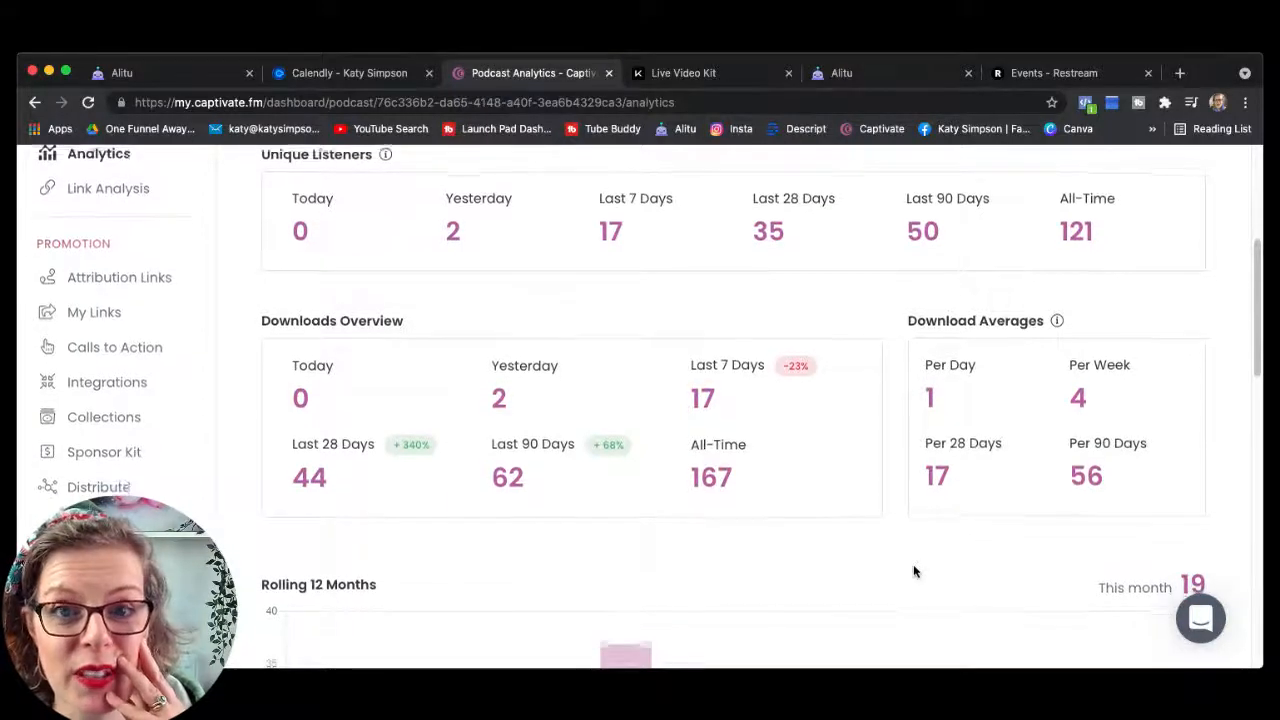
{"action": "scroll", "coordinate": [913, 571], "scroll_direction": "down", "scroll_amount": 2}
{"action": "scroll", "coordinate": [913, 566], "scroll_direction": "down", "scroll_amount": 5}
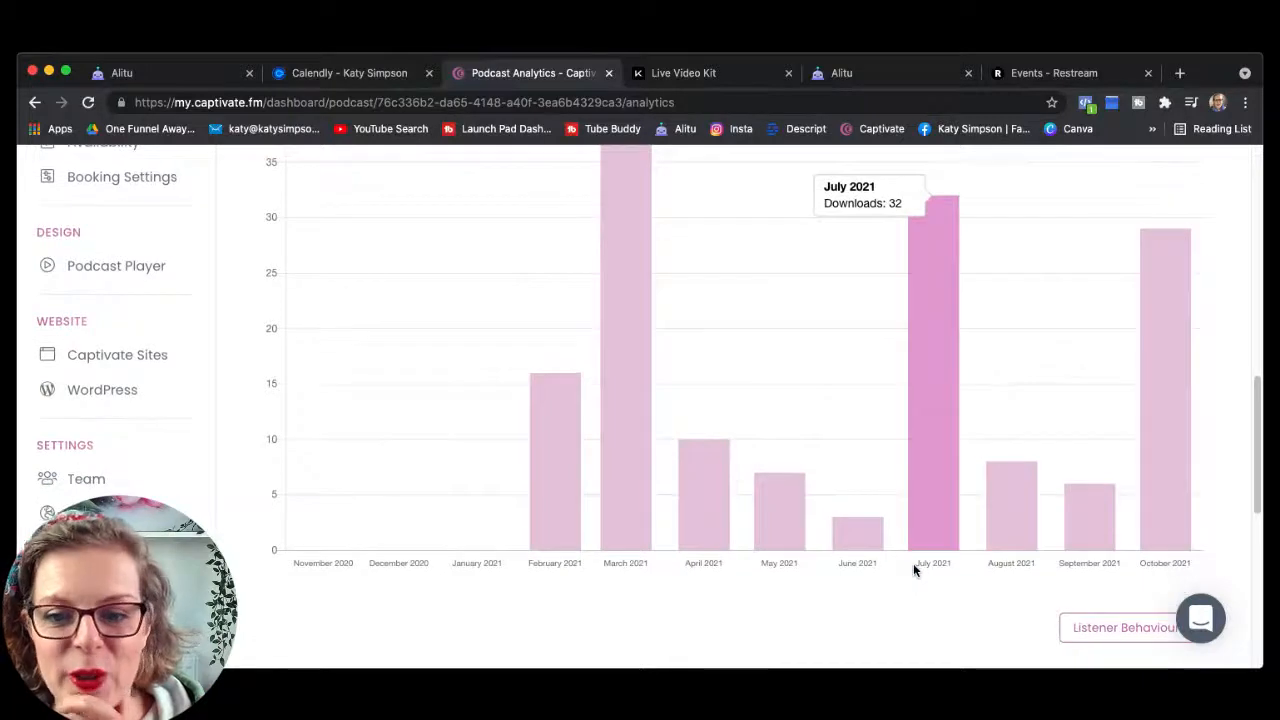
{"action": "scroll", "coordinate": [913, 569], "scroll_direction": "down", "scroll_amount": 1}
{"action": "scroll", "coordinate": [913, 570], "scroll_direction": "down", "scroll_amount": 5}
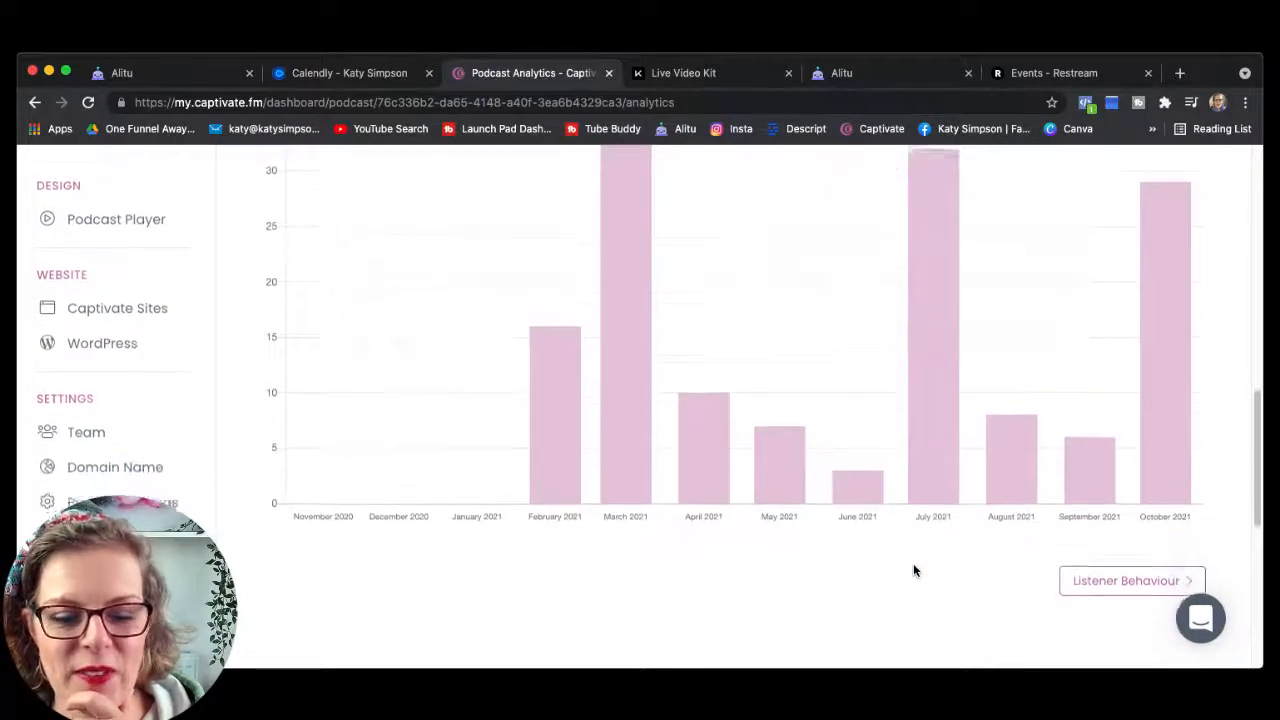
{"action": "scroll", "coordinate": [913, 570], "scroll_direction": "up", "scroll_amount": 3}
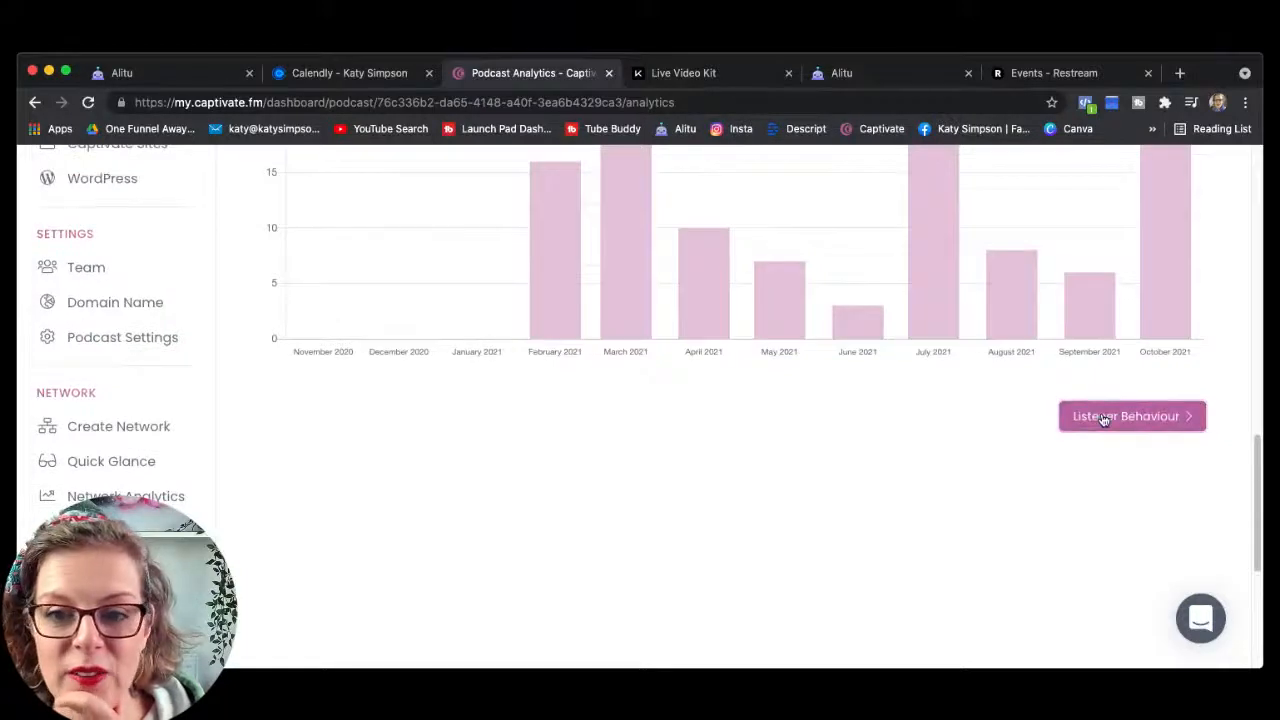
{"action": "left_click", "coordinate": [1104, 417]}
{"action": "scroll", "coordinate": [803, 449], "scroll_direction": "up", "scroll_amount": 1}
{"action": "scroll", "coordinate": [773, 455], "scroll_direction": "up", "scroll_amount": 2}
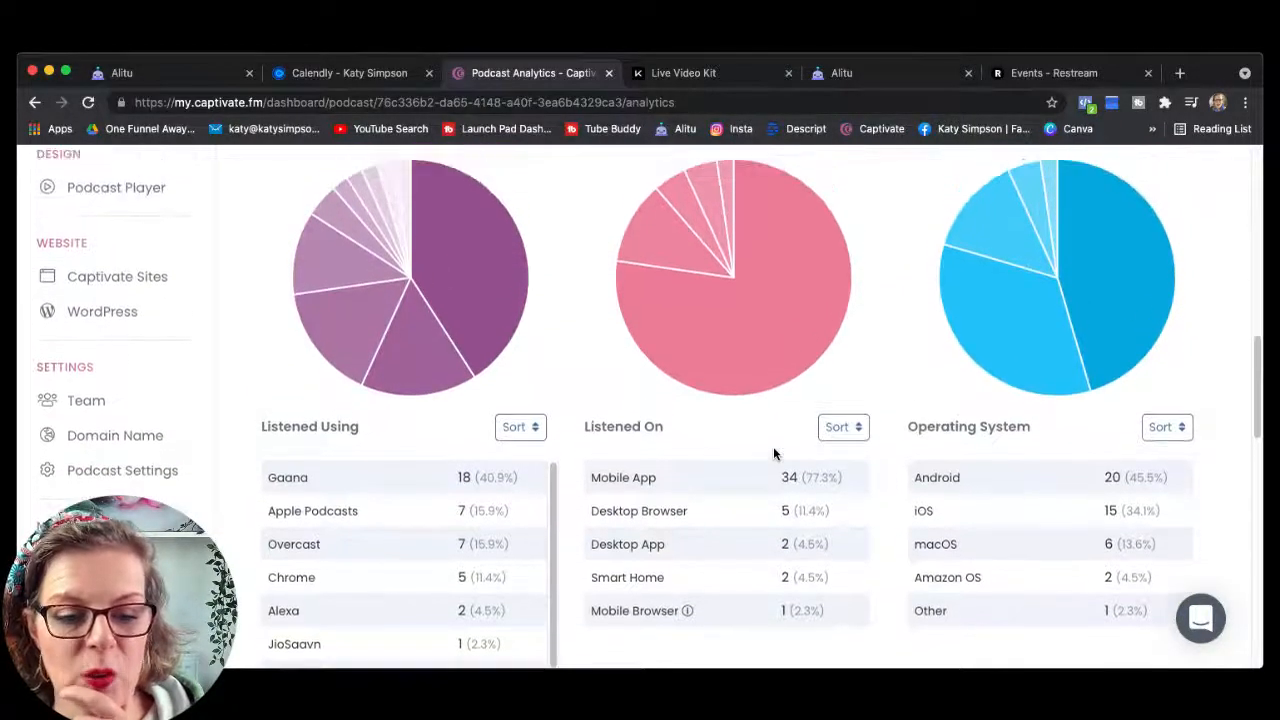
{"action": "scroll", "coordinate": [774, 452], "scroll_direction": "up", "scroll_amount": 1}
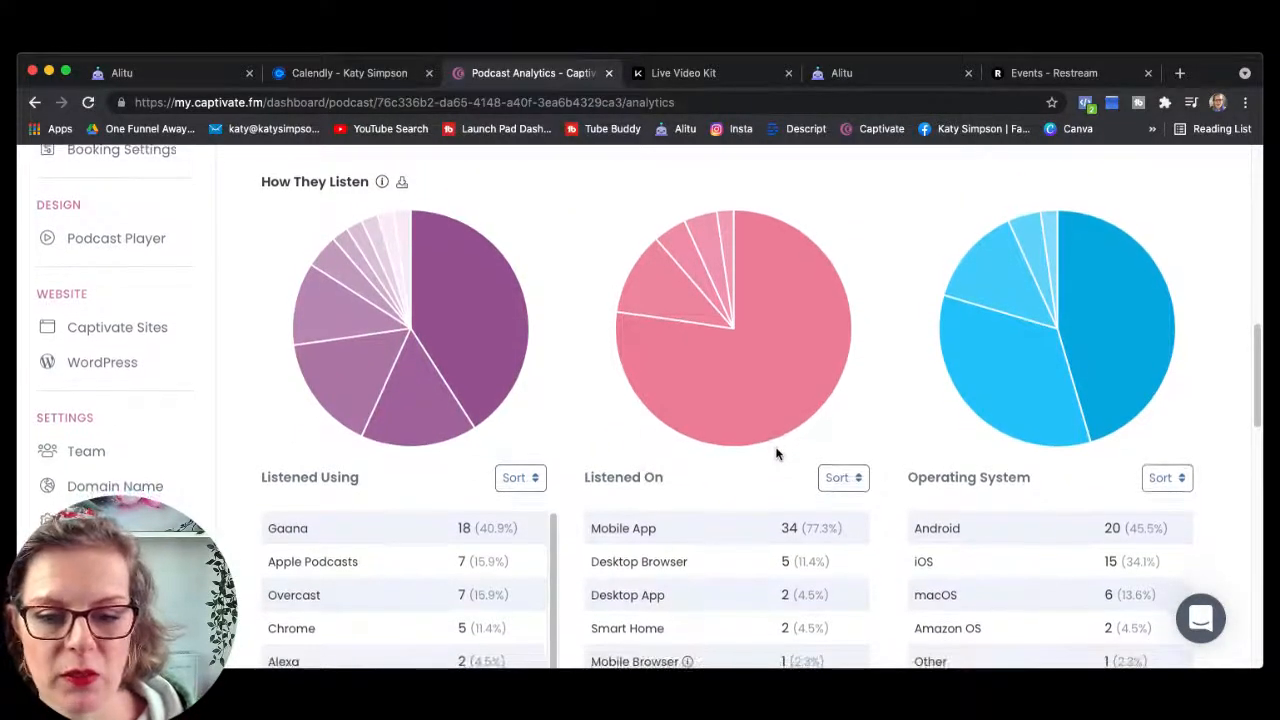
{"action": "scroll", "coordinate": [776, 454], "scroll_direction": "down", "scroll_amount": 2}
{"action": "scroll", "coordinate": [776, 454], "scroll_direction": "down", "scroll_amount": 1}
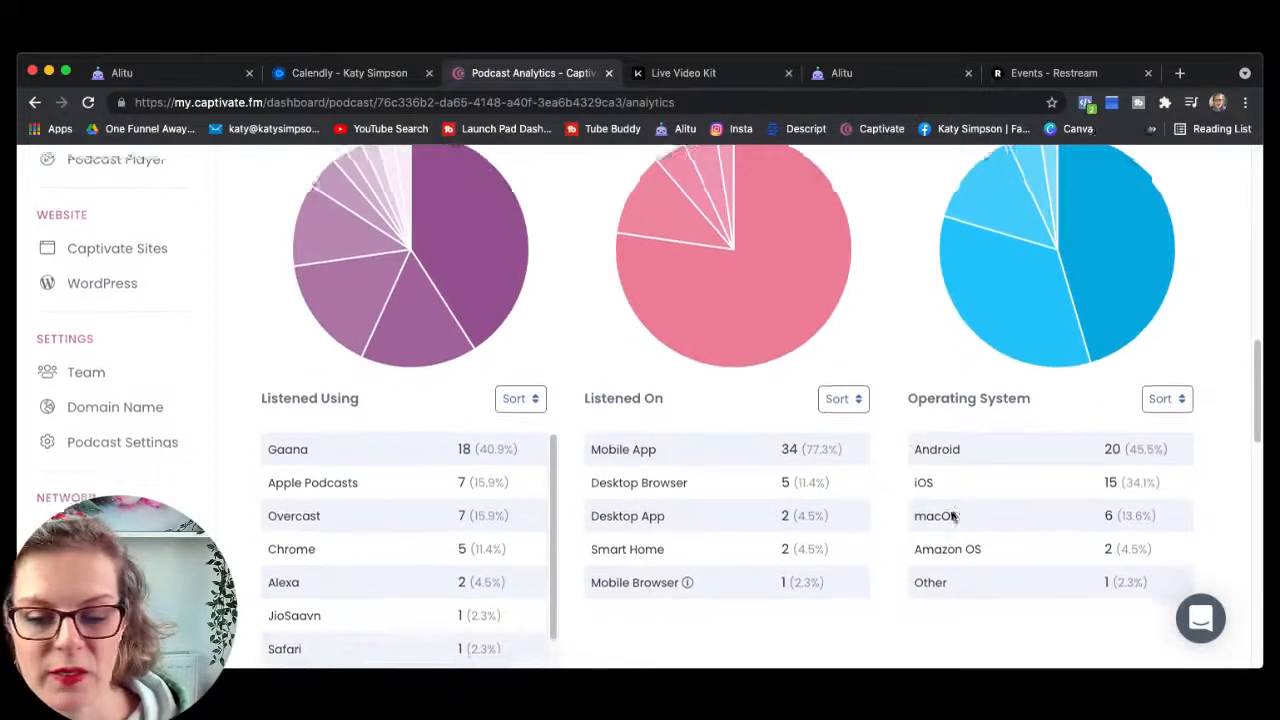
{"action": "scroll", "coordinate": [952, 515], "scroll_direction": "down", "scroll_amount": 2}
{"action": "scroll", "coordinate": [858, 550], "scroll_direction": "down", "scroll_amount": 10}
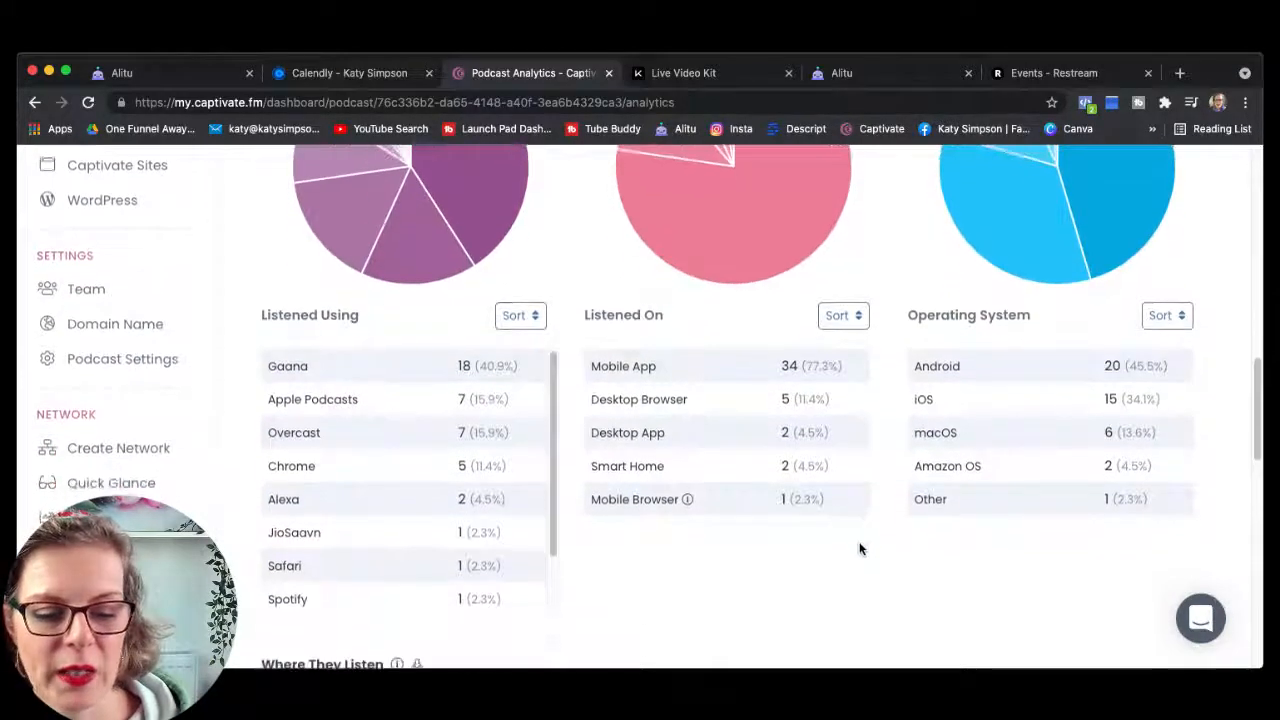
{"action": "scroll", "coordinate": [862, 548], "scroll_direction": "down", "scroll_amount": 7}
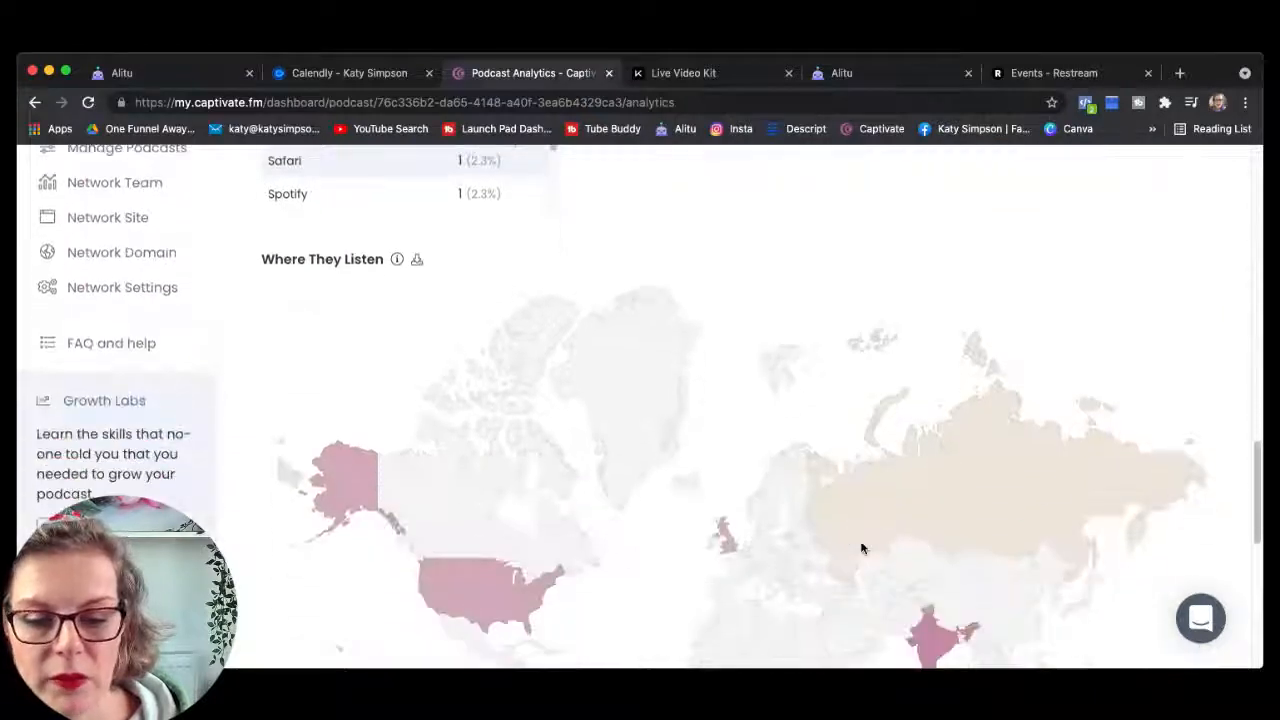
{"action": "scroll", "coordinate": [862, 548], "scroll_direction": "down", "scroll_amount": 1}
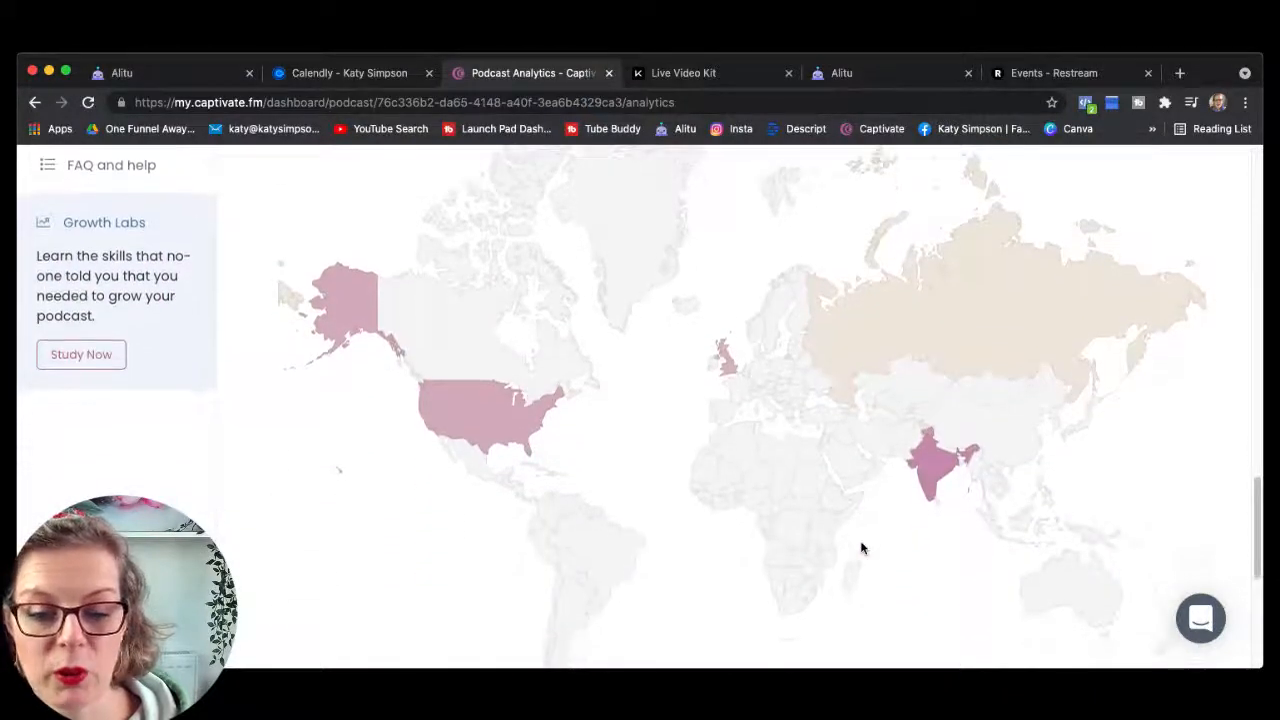
{"action": "scroll", "coordinate": [862, 548], "scroll_direction": "down", "scroll_amount": 1}
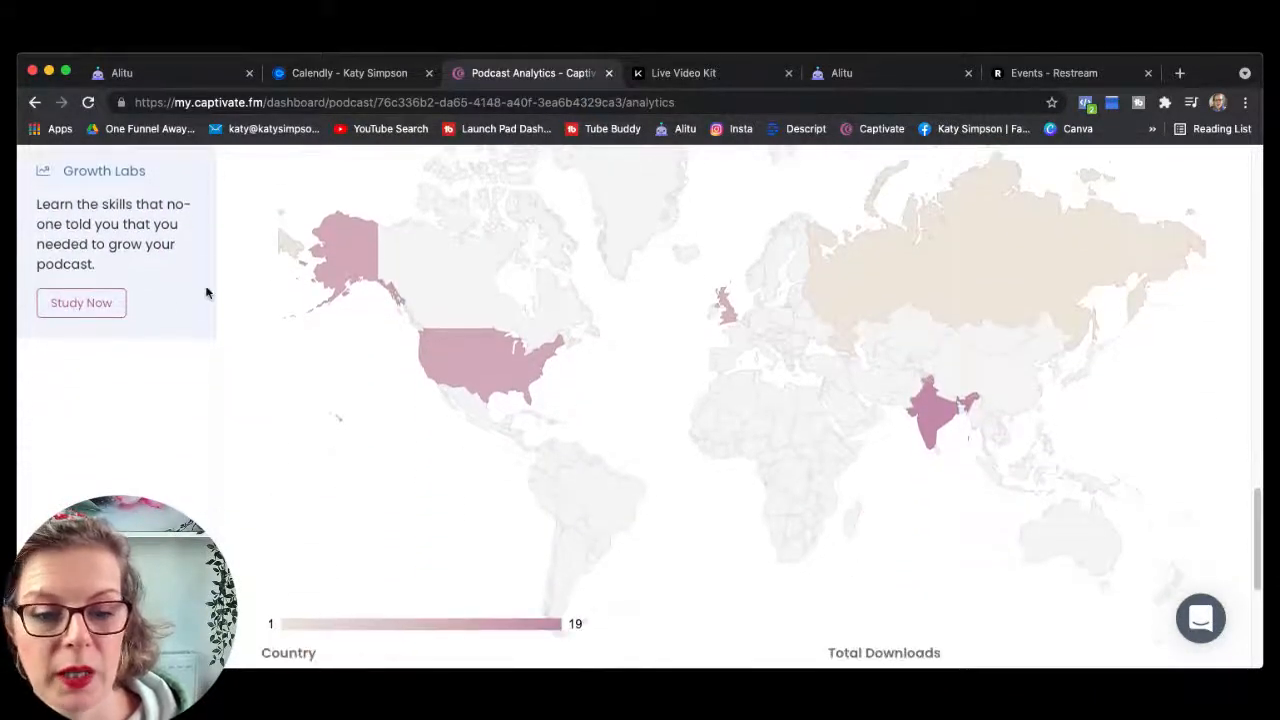
{"action": "mouse_move", "coordinate": [342, 263]}
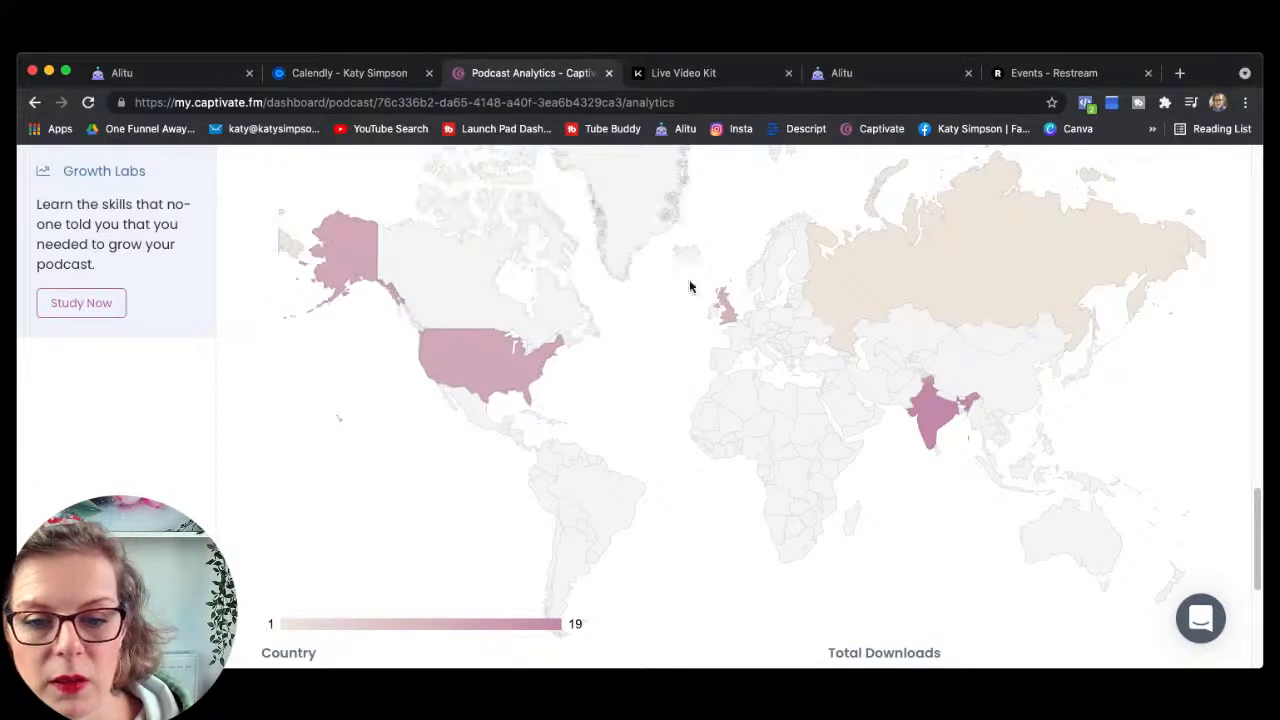
{"action": "mouse_move", "coordinate": [728, 314]}
{"action": "mouse_move", "coordinate": [965, 434]}
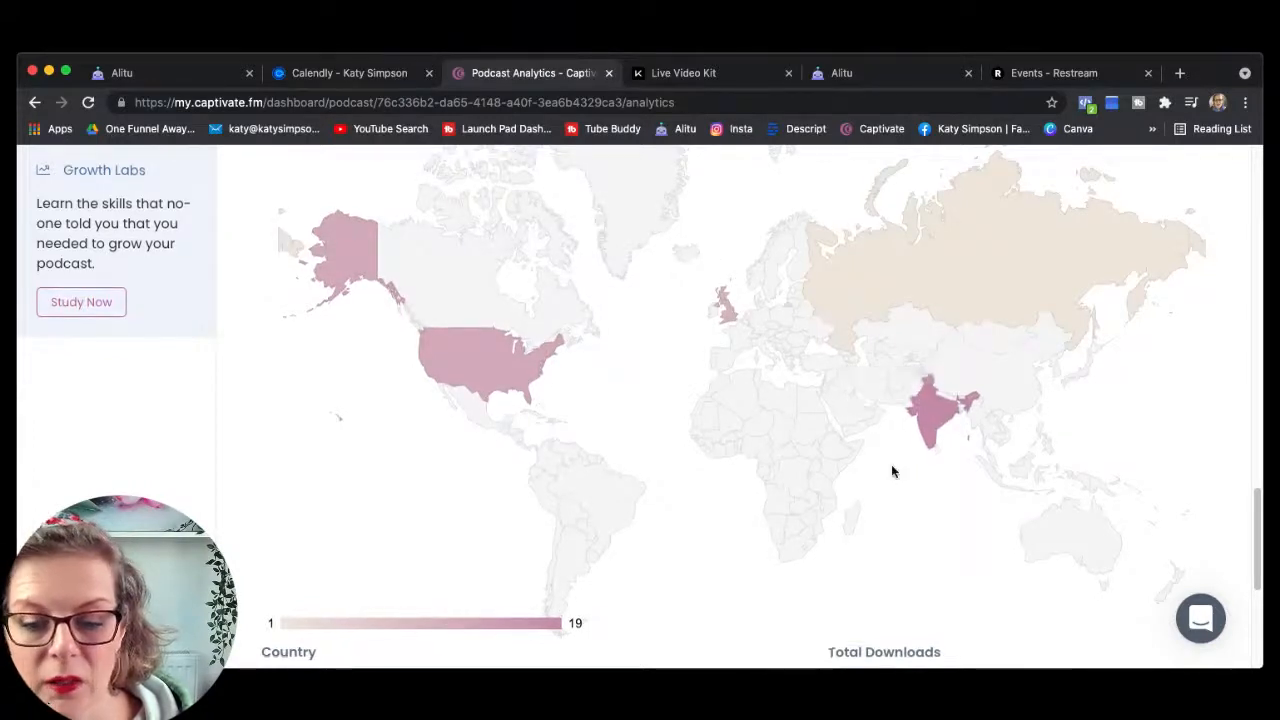
{"action": "scroll", "coordinate": [893, 464], "scroll_direction": "down", "scroll_amount": 3}
{"action": "scroll", "coordinate": [896, 464], "scroll_direction": "down", "scroll_amount": 2}
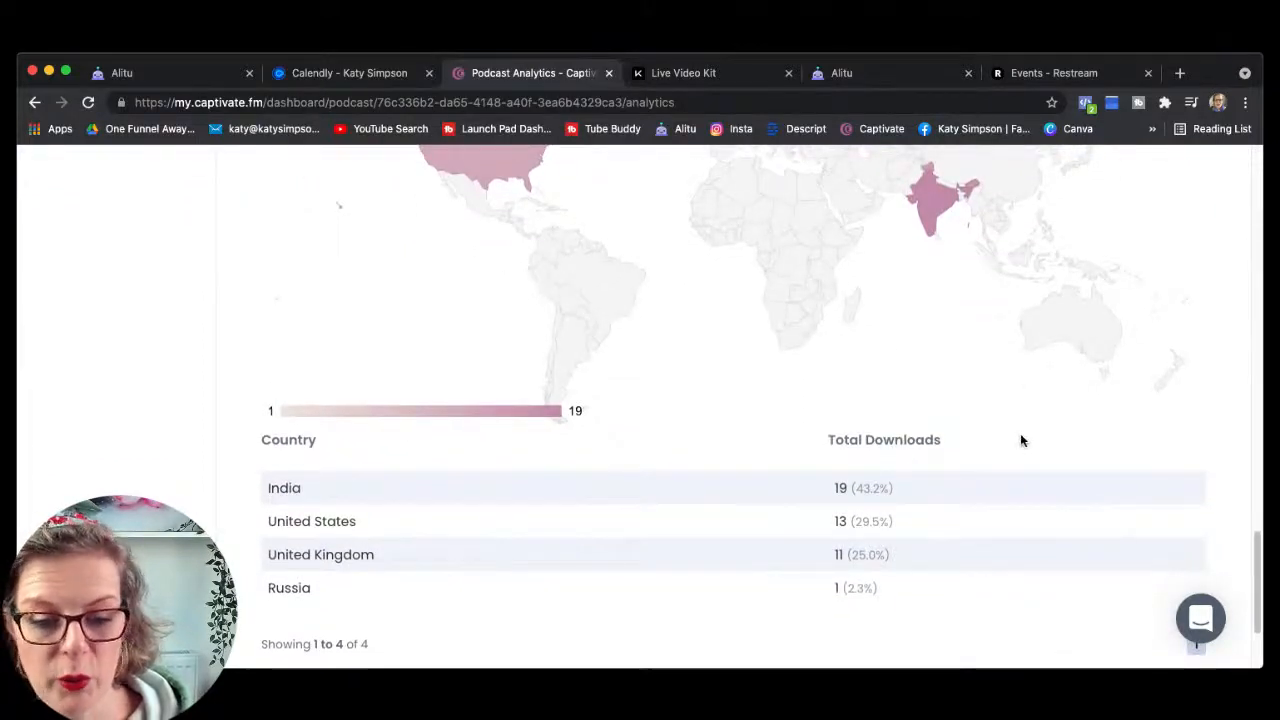
{"action": "scroll", "coordinate": [1020, 440], "scroll_direction": "down", "scroll_amount": 3}
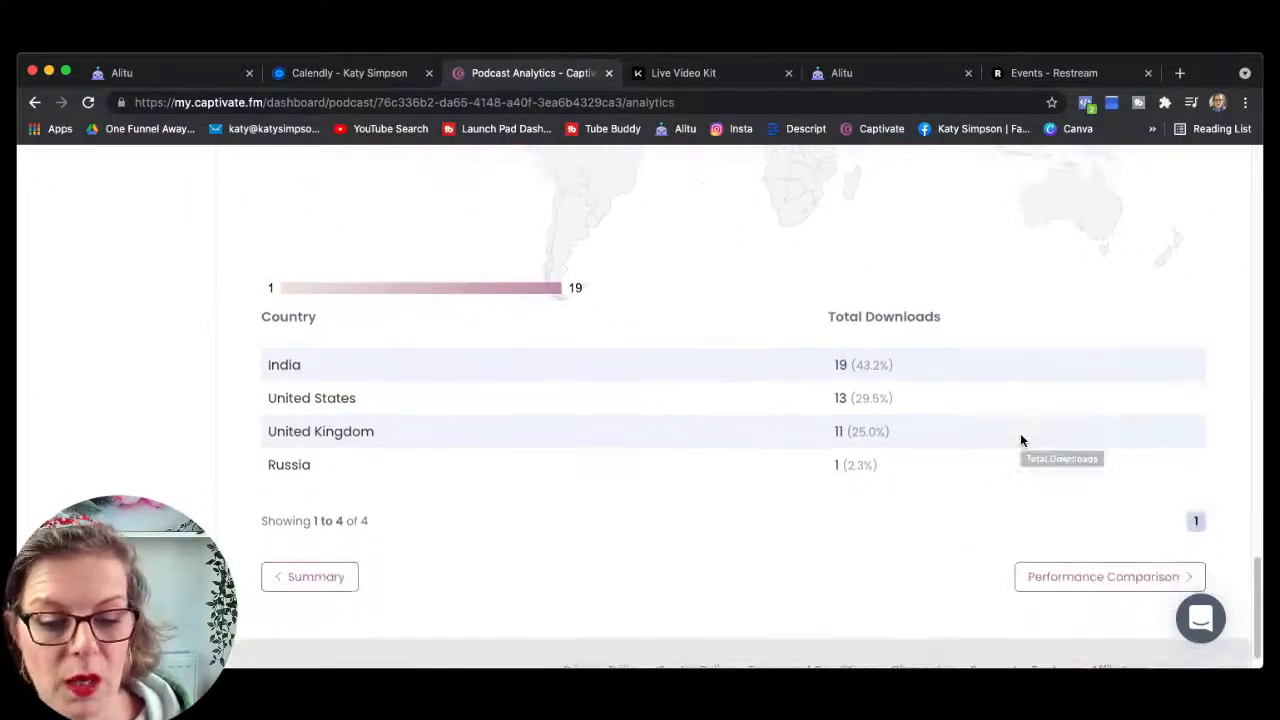
{"action": "scroll", "coordinate": [1020, 440], "scroll_direction": "up", "scroll_amount": 15}
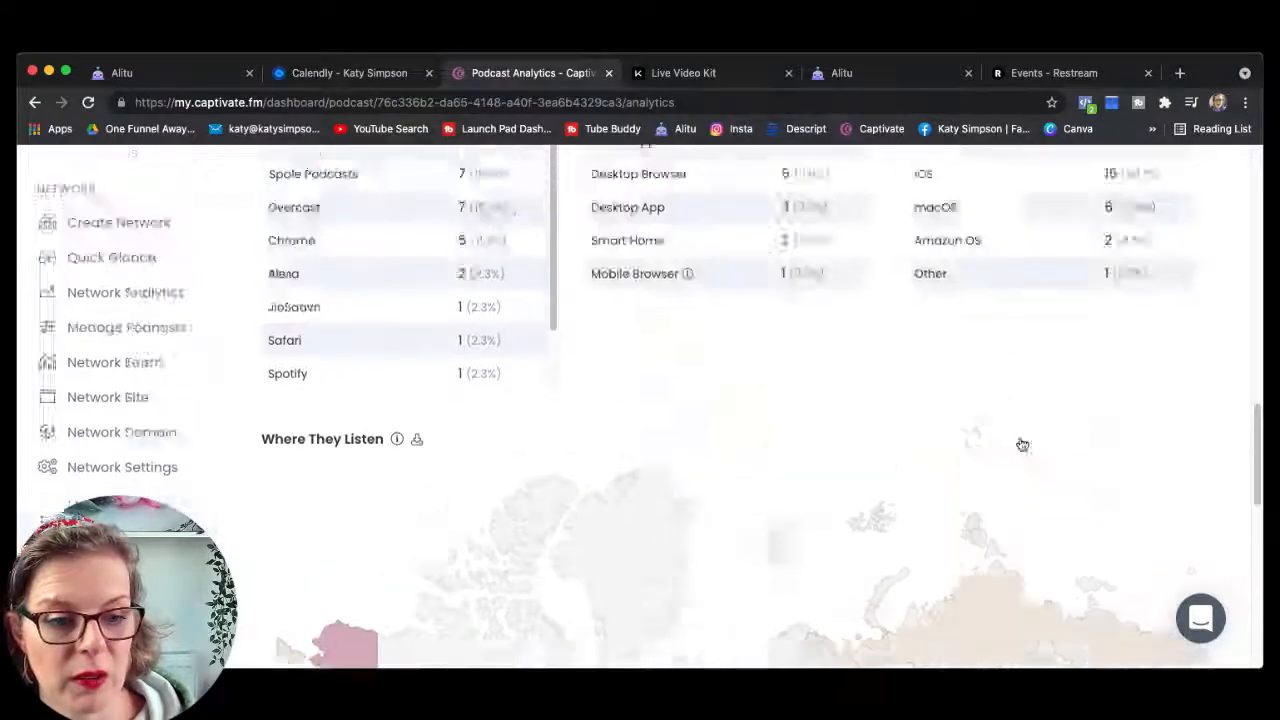
{"action": "scroll", "coordinate": [1022, 444], "scroll_direction": "up", "scroll_amount": 5}
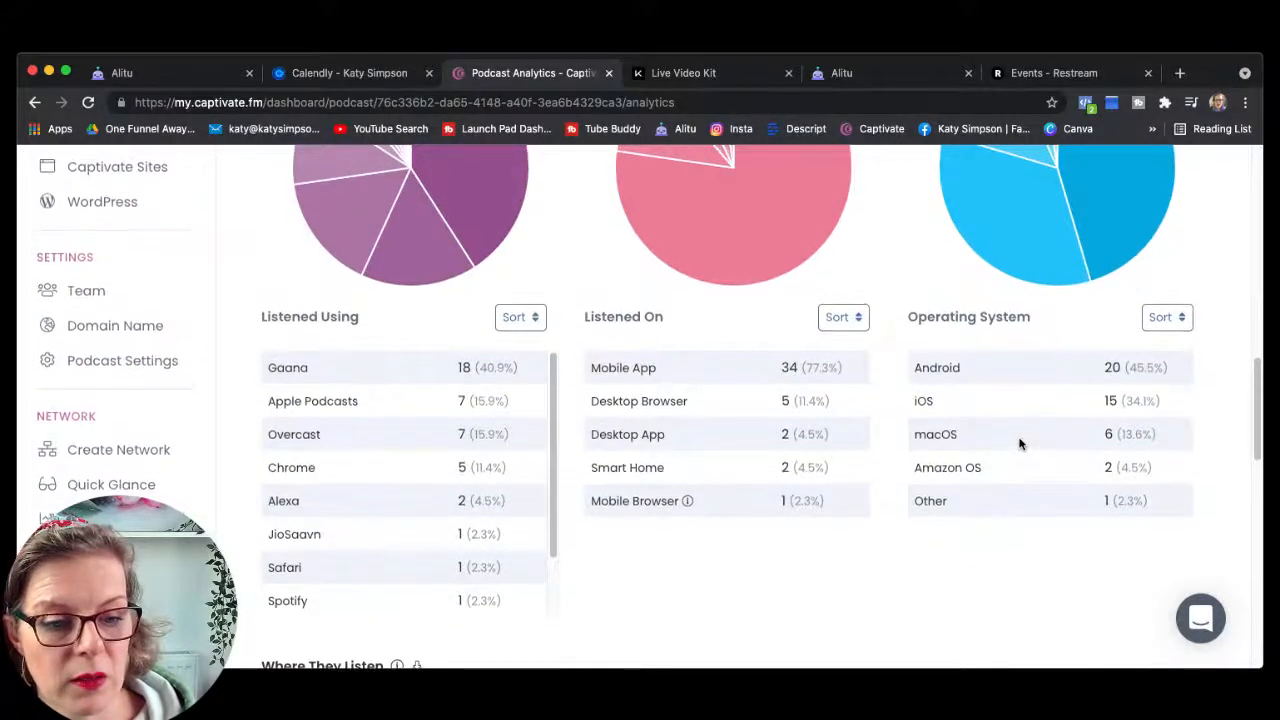
{"action": "scroll", "coordinate": [1020, 444], "scroll_direction": "up", "scroll_amount": 1}
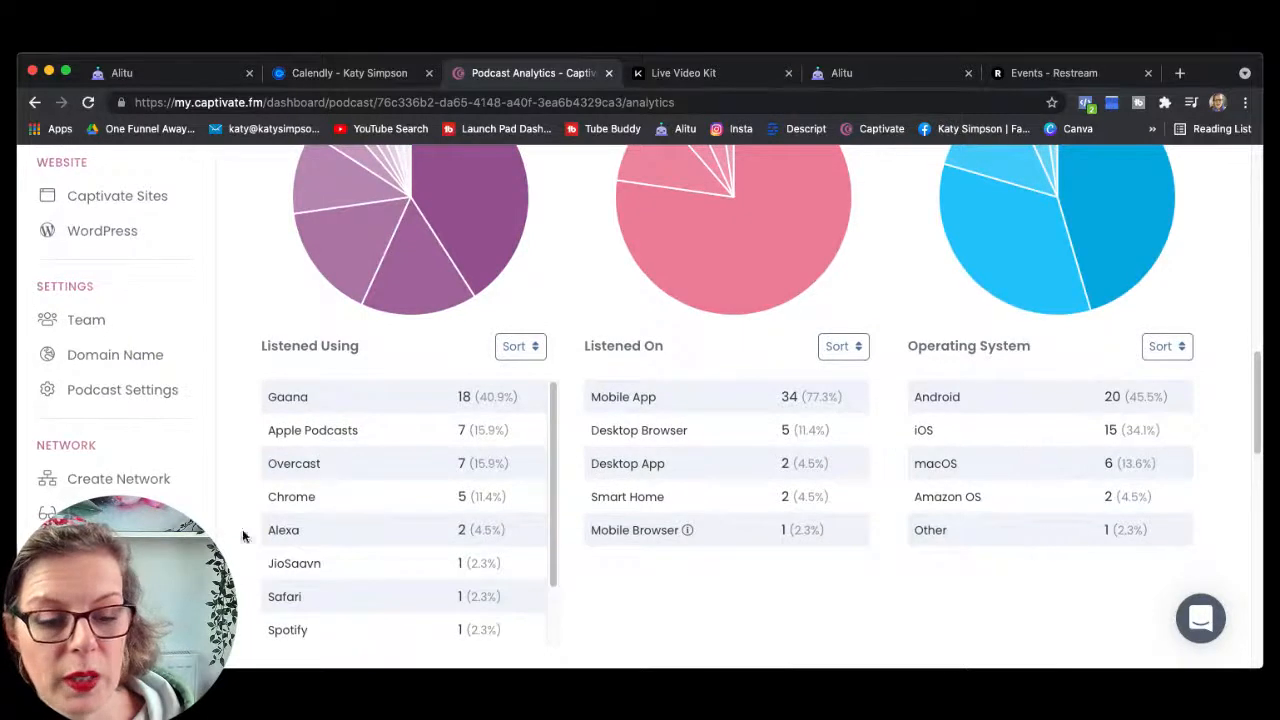
{"action": "scroll", "coordinate": [163, 502], "scroll_direction": "down", "scroll_amount": 2}
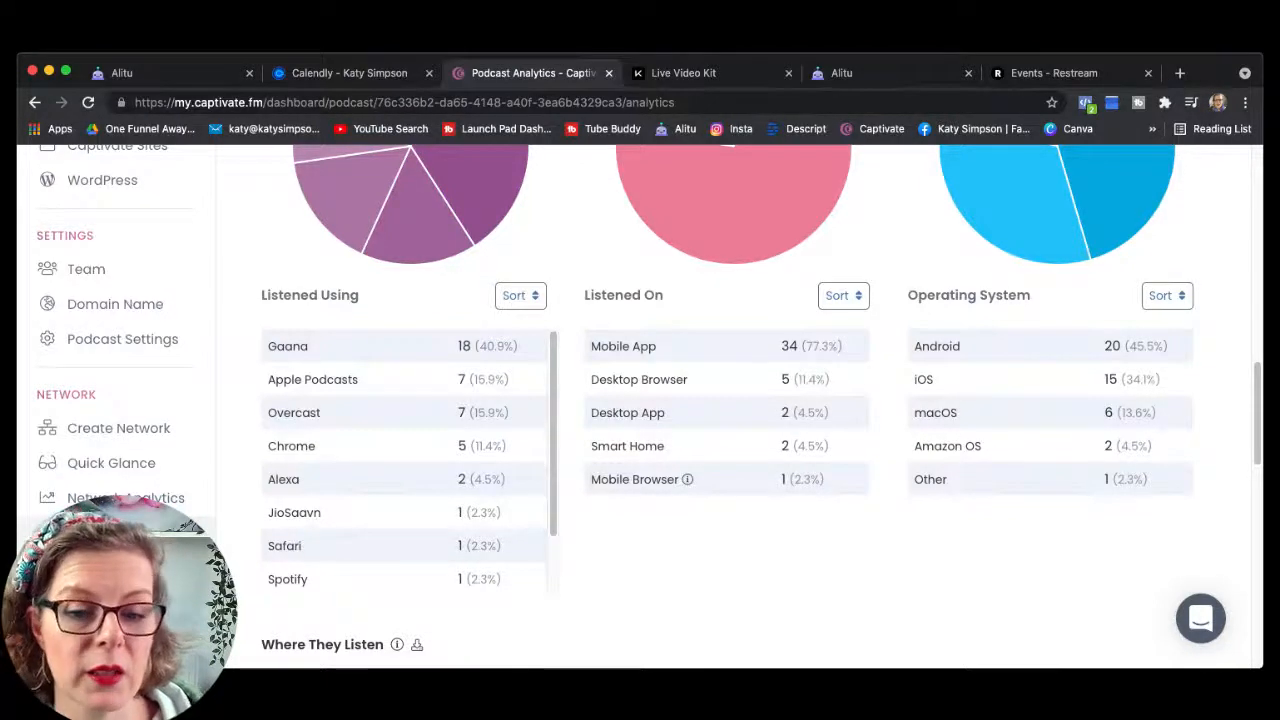
{"action": "scroll", "coordinate": [322, 490], "scroll_direction": "up", "scroll_amount": 2}
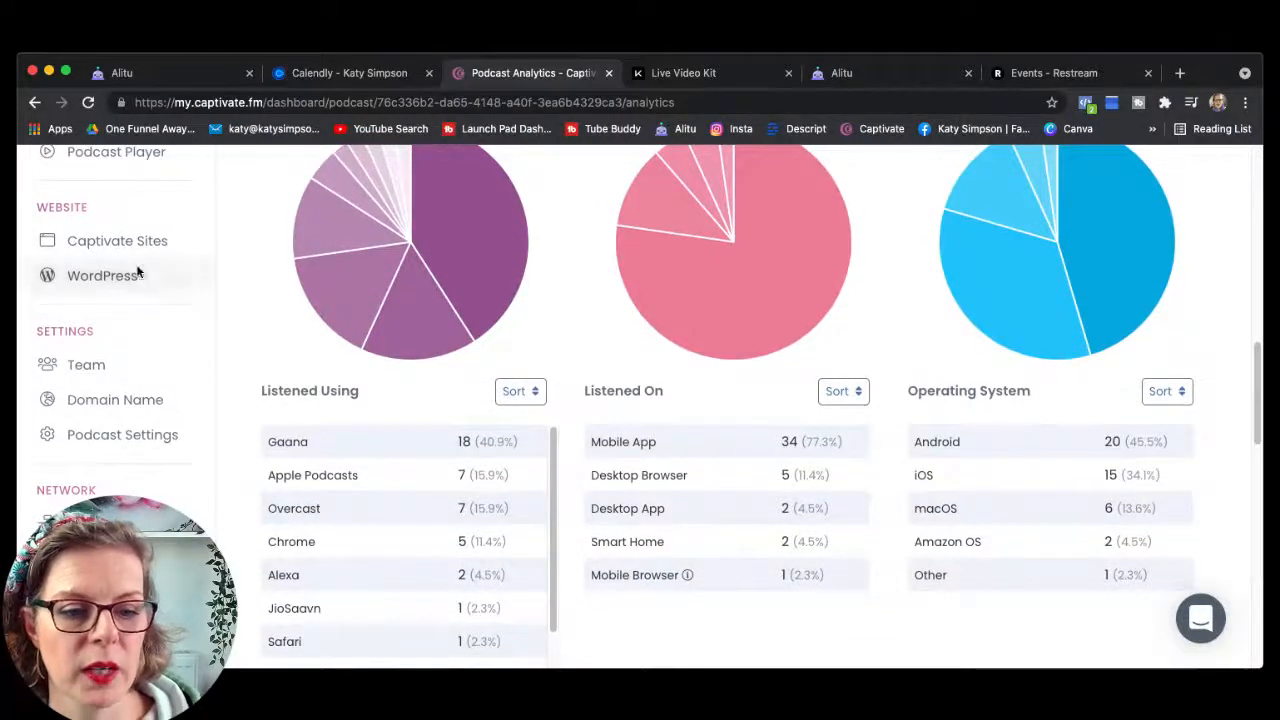
Step: Browse the Captivate Sites page for The Thrive With Live Show, where the website is disabled
{"action": "left_click", "coordinate": [110, 250]}
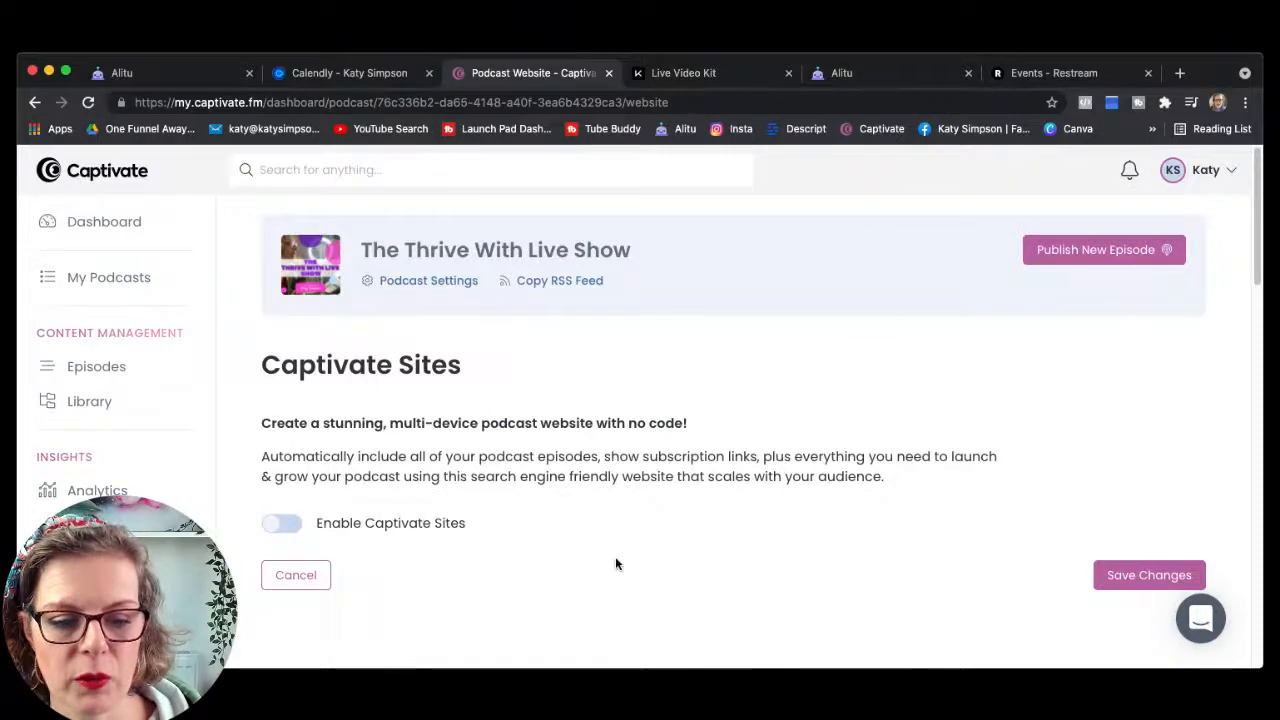
{"action": "scroll", "coordinate": [615, 556], "scroll_direction": "down", "scroll_amount": 1}
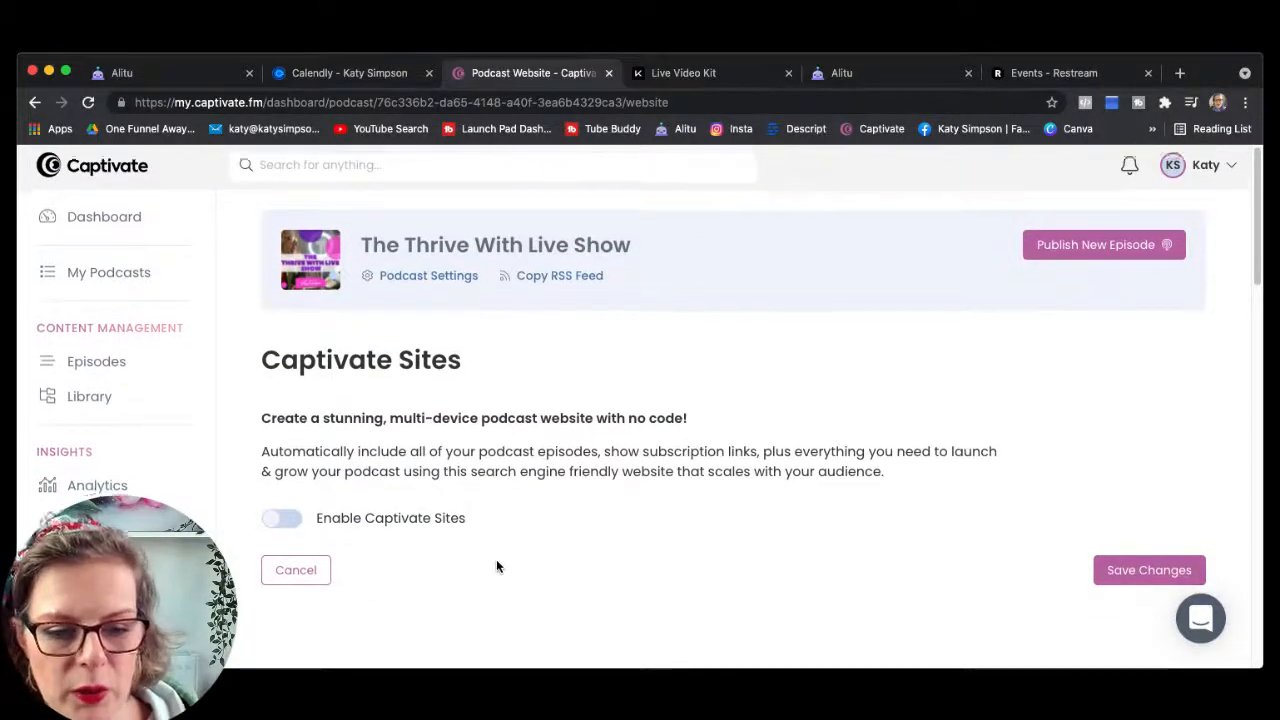
{"action": "scroll", "coordinate": [390, 538], "scroll_direction": "down", "scroll_amount": 1}
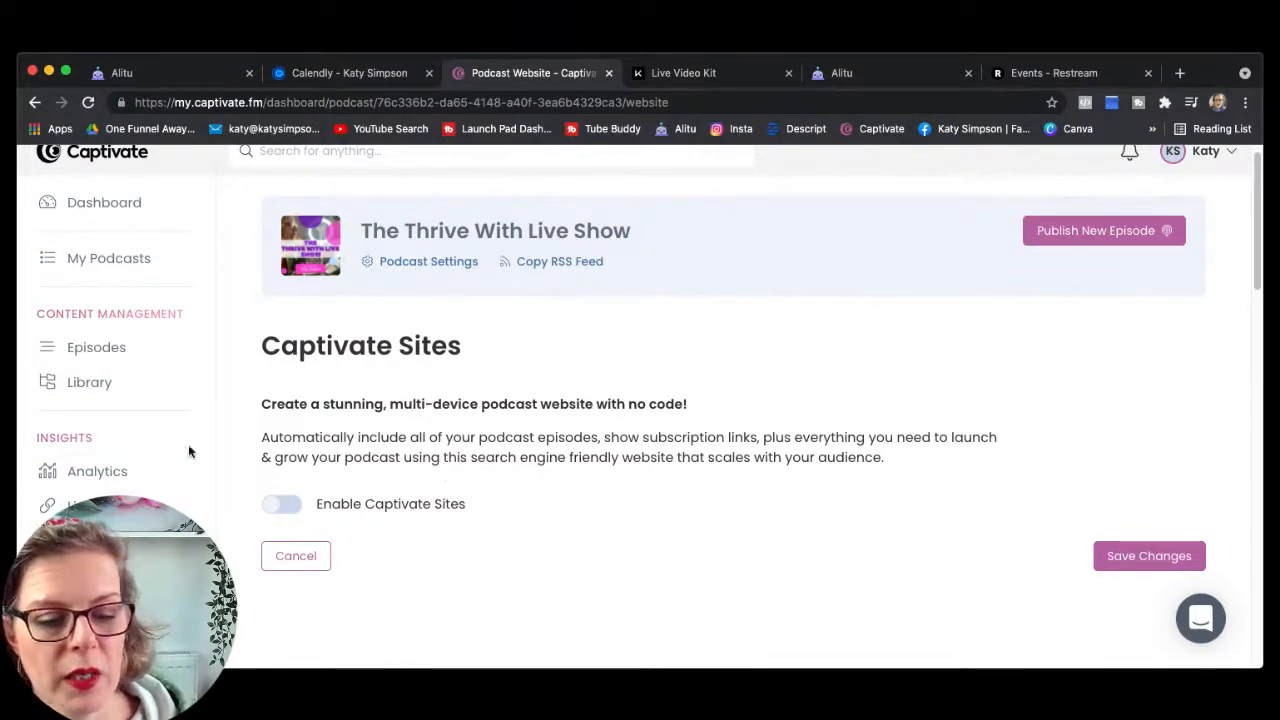
{"action": "scroll", "coordinate": [150, 446], "scroll_direction": "down", "scroll_amount": 2}
{"action": "scroll", "coordinate": [139, 446], "scroll_direction": "down", "scroll_amount": 5}
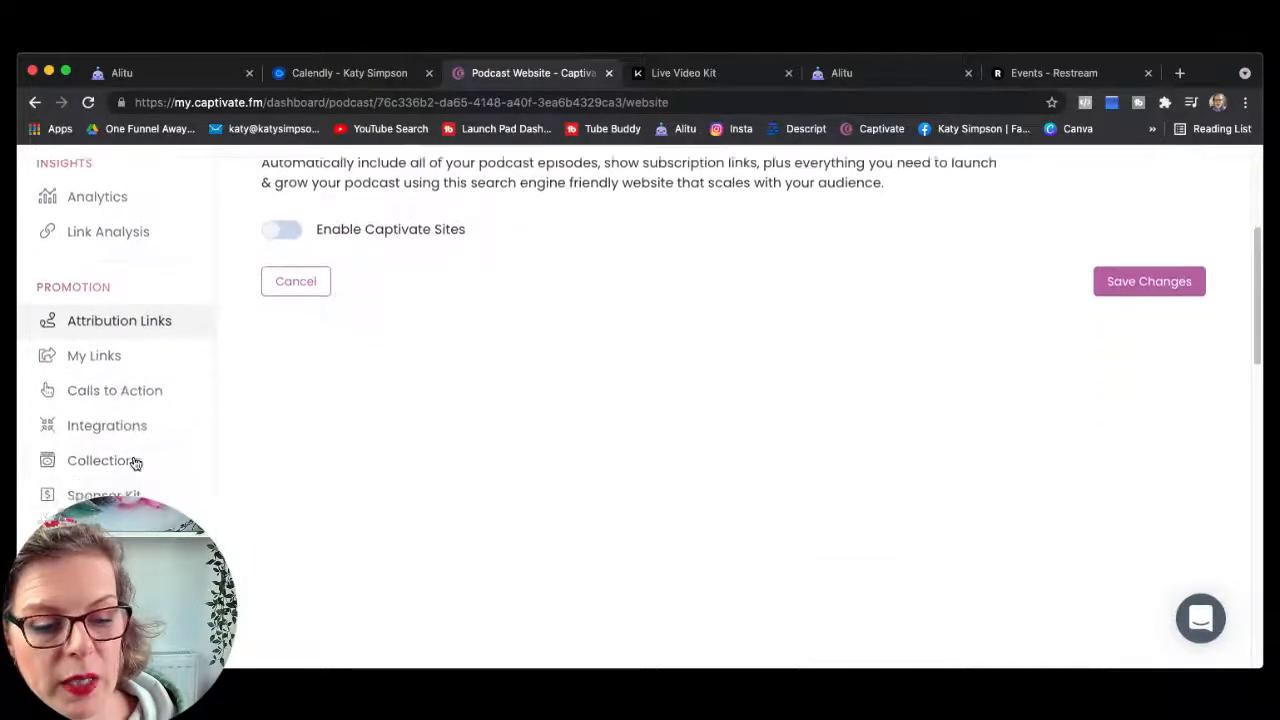
{"action": "scroll", "coordinate": [122, 433], "scroll_direction": "down", "scroll_amount": 8}
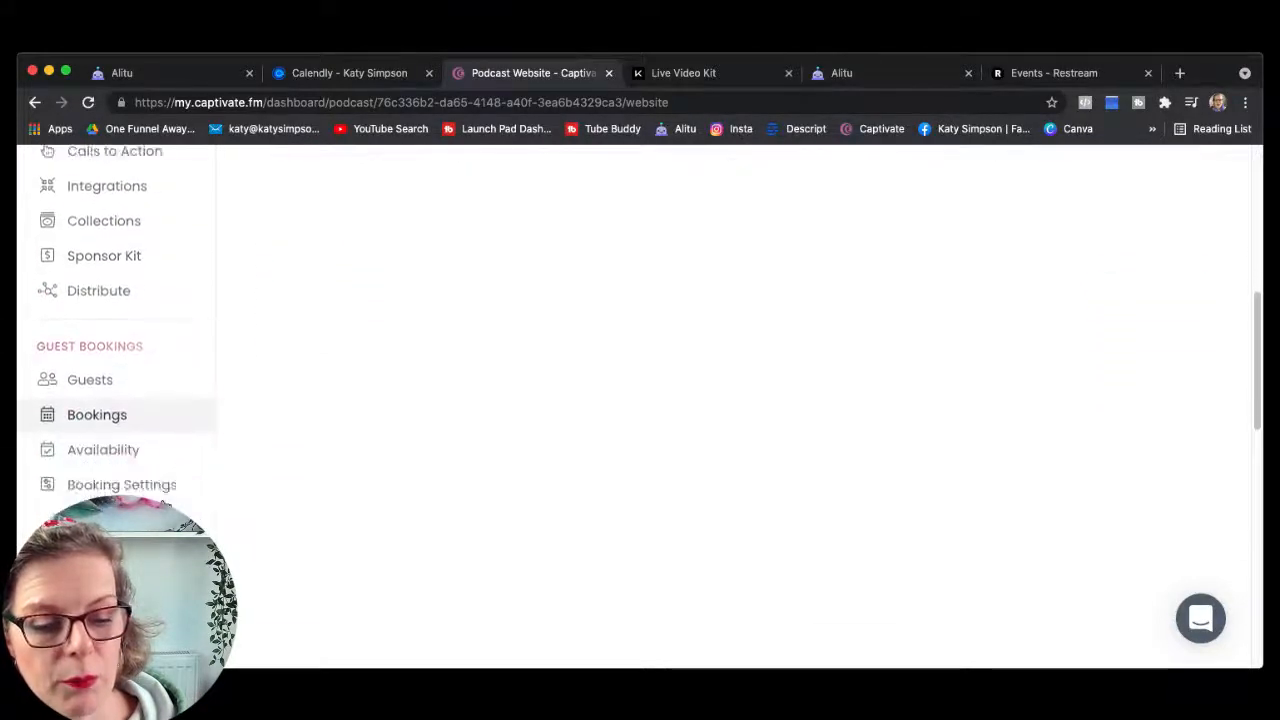
Step: Review the Podcast Player style preview of Episode 7, purple #6920B0 and pink #FA41CC colours, and player options
{"action": "left_click", "coordinate": [120, 422]}
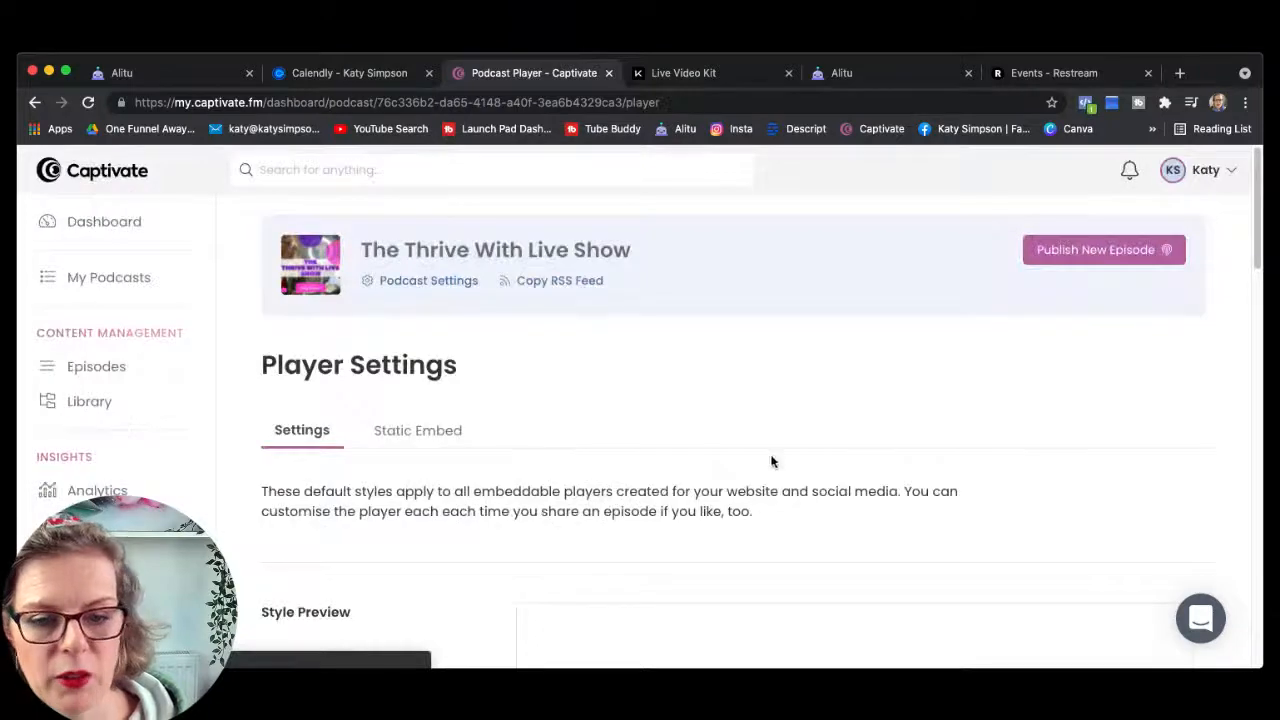
{"action": "scroll", "coordinate": [906, 487], "scroll_direction": "down", "scroll_amount": 5}
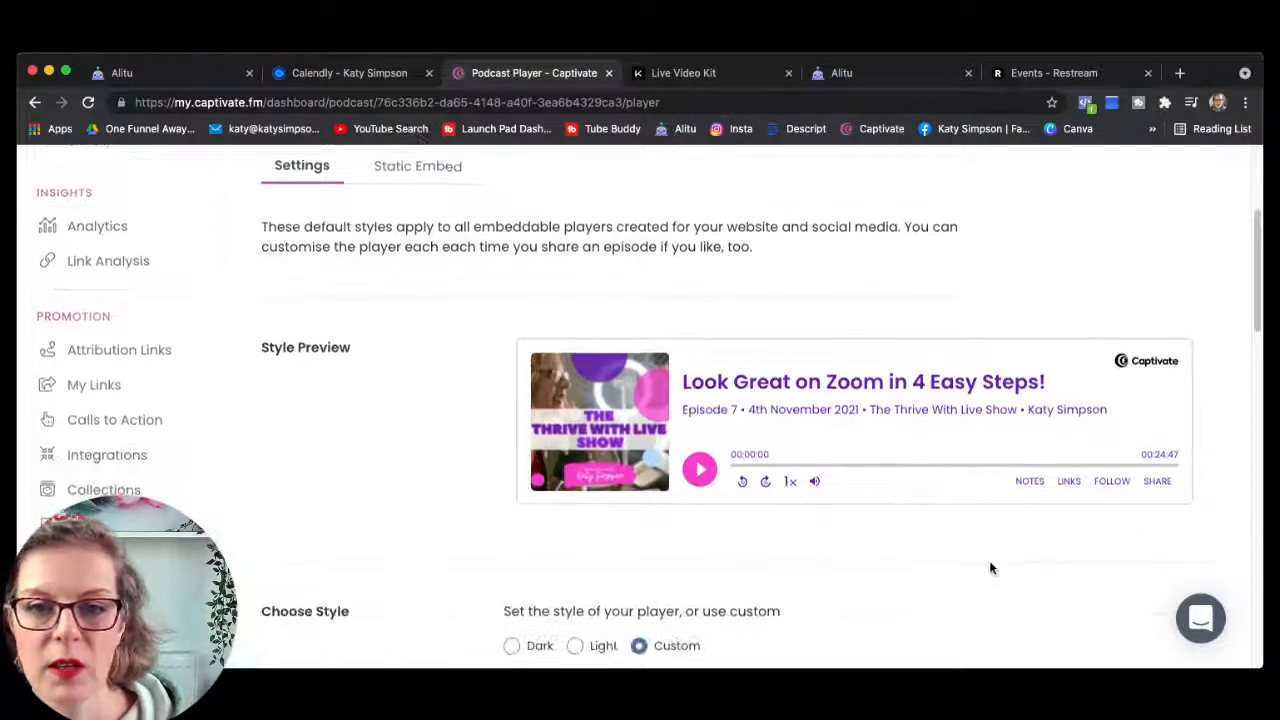
{"action": "scroll", "coordinate": [990, 568], "scroll_direction": "down", "scroll_amount": 2}
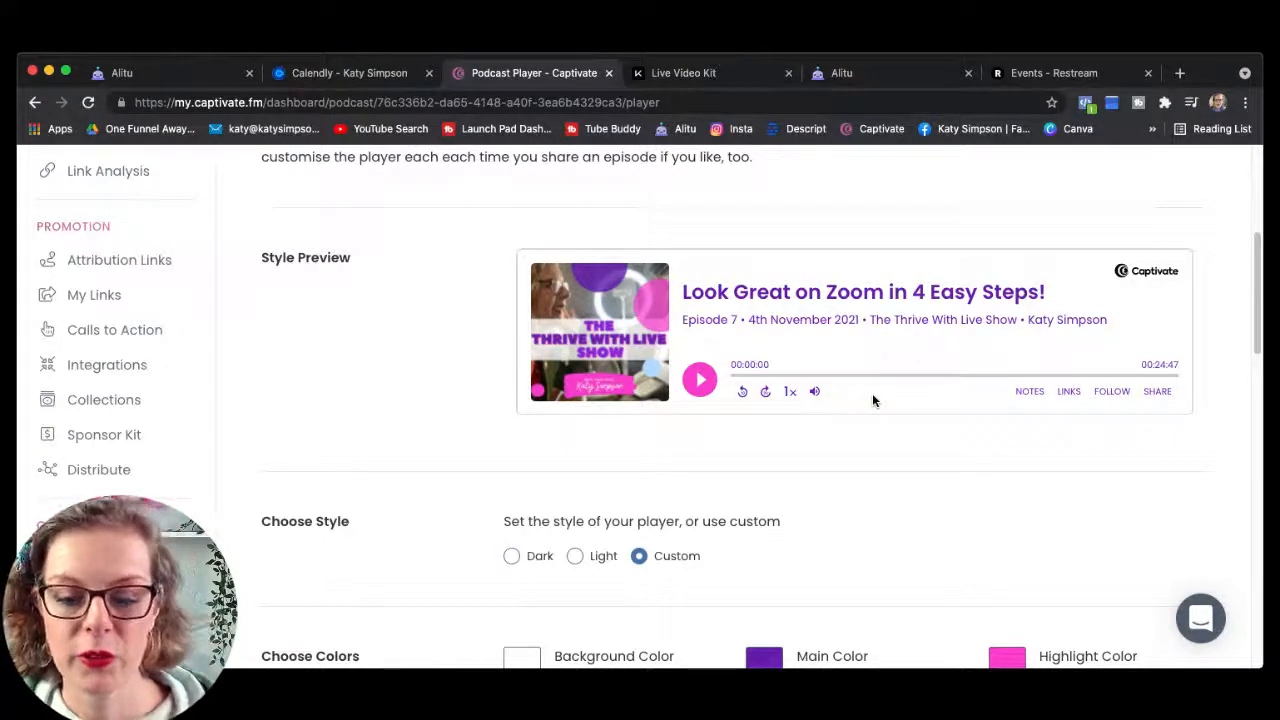
{"action": "scroll", "coordinate": [878, 405], "scroll_direction": "down", "scroll_amount": 2}
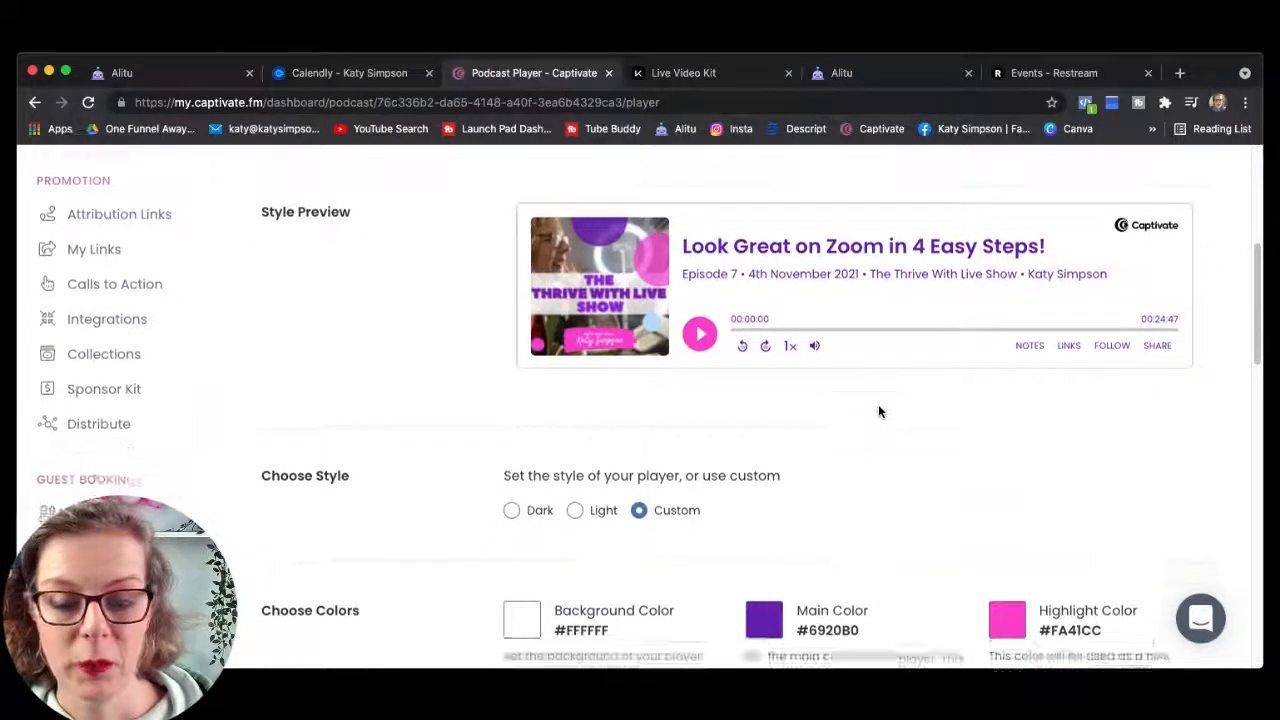
{"action": "scroll", "coordinate": [878, 411], "scroll_direction": "down", "scroll_amount": 7}
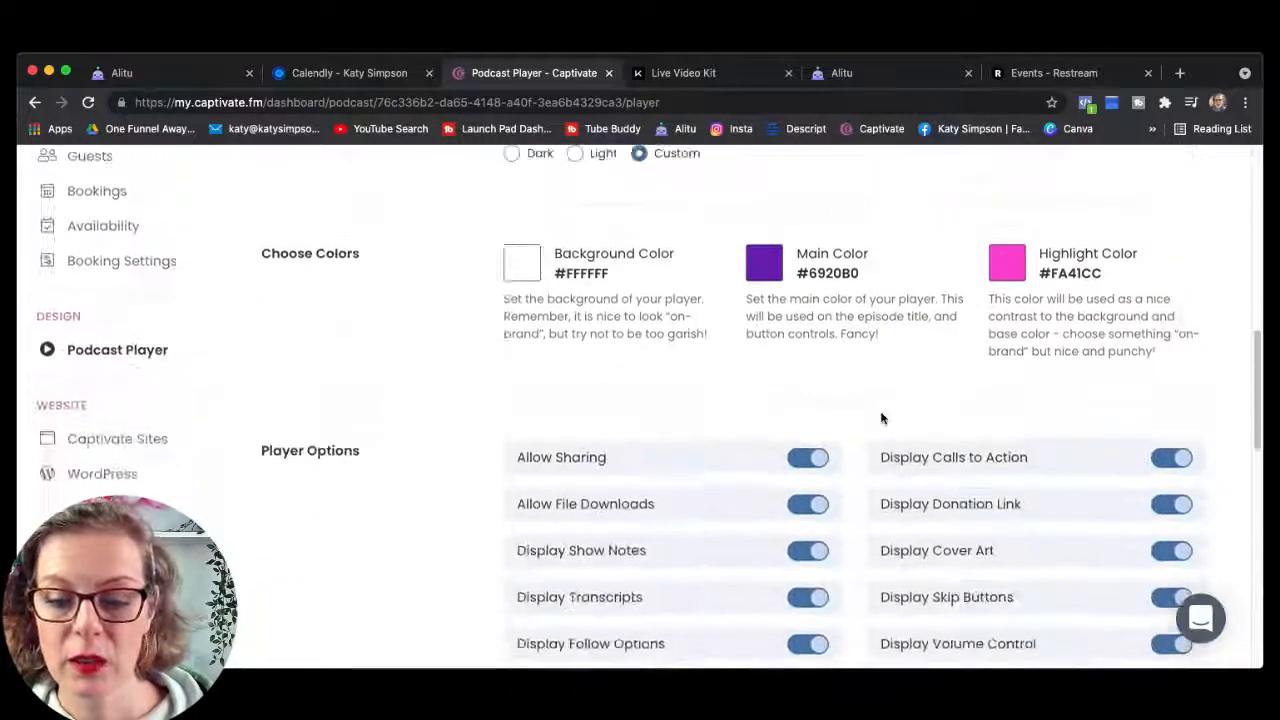
{"action": "scroll", "coordinate": [881, 418], "scroll_direction": "up", "scroll_amount": 8}
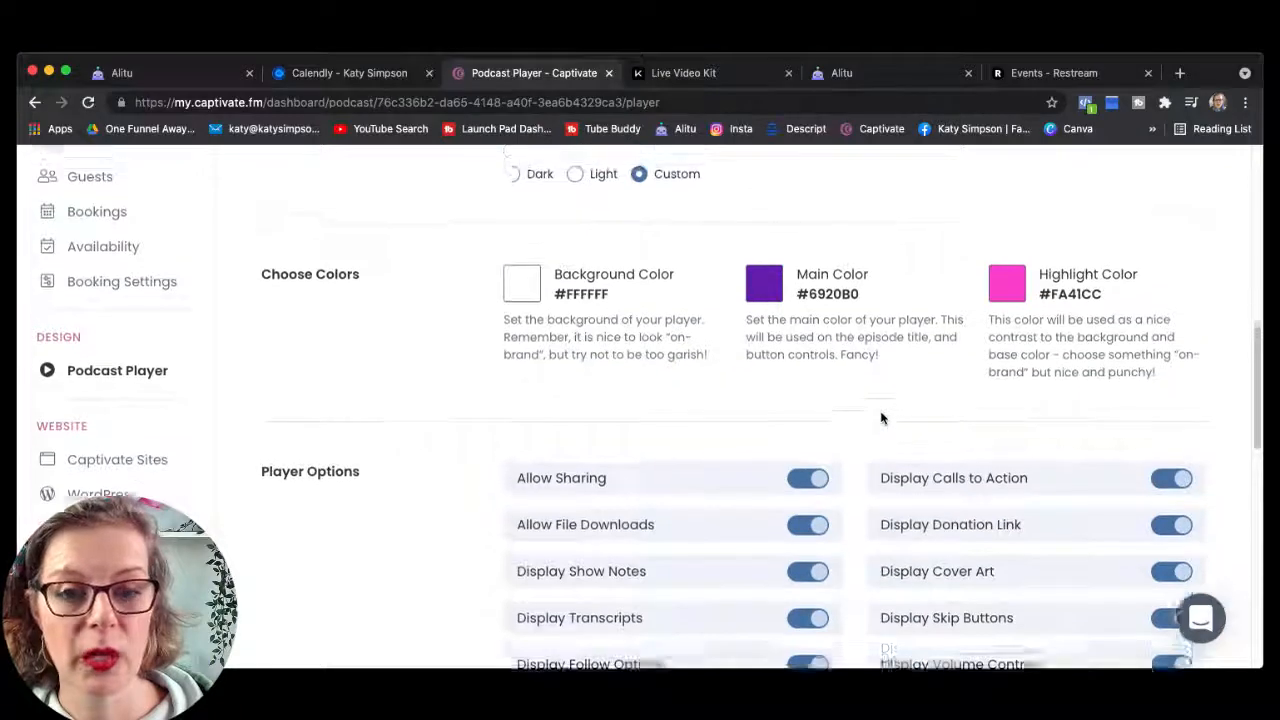
{"action": "scroll", "coordinate": [882, 418], "scroll_direction": "up", "scroll_amount": 2}
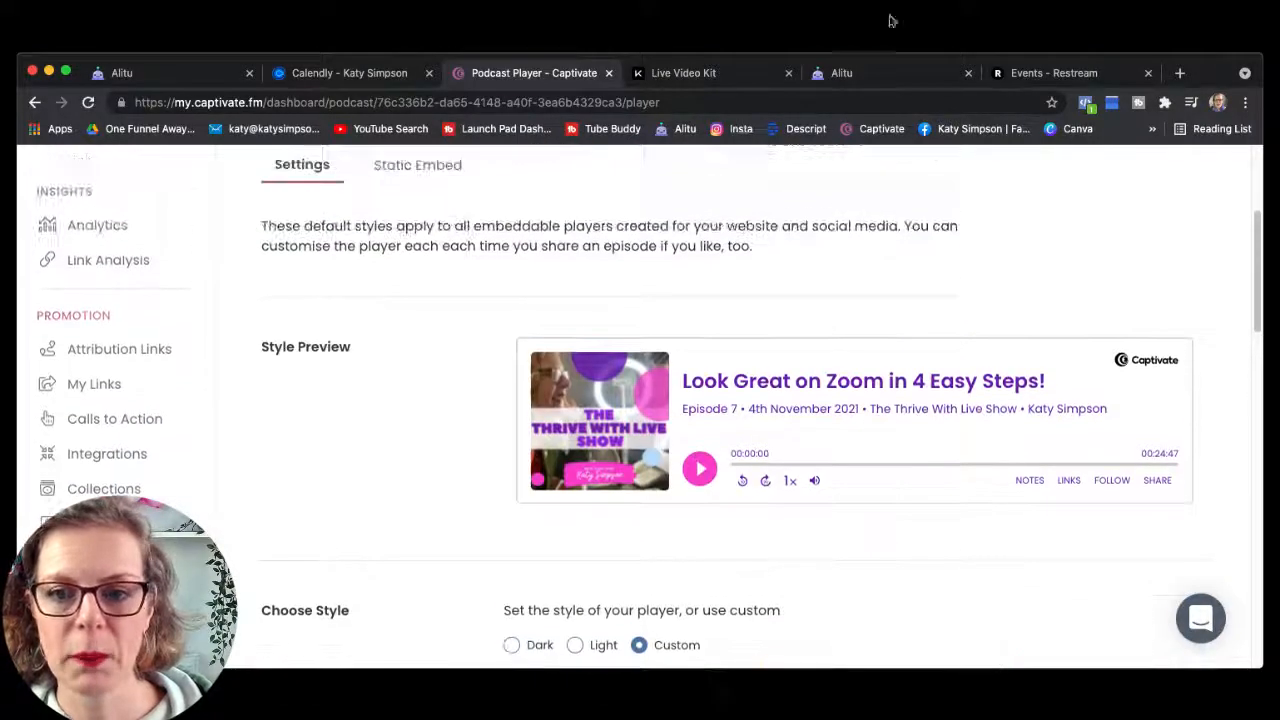